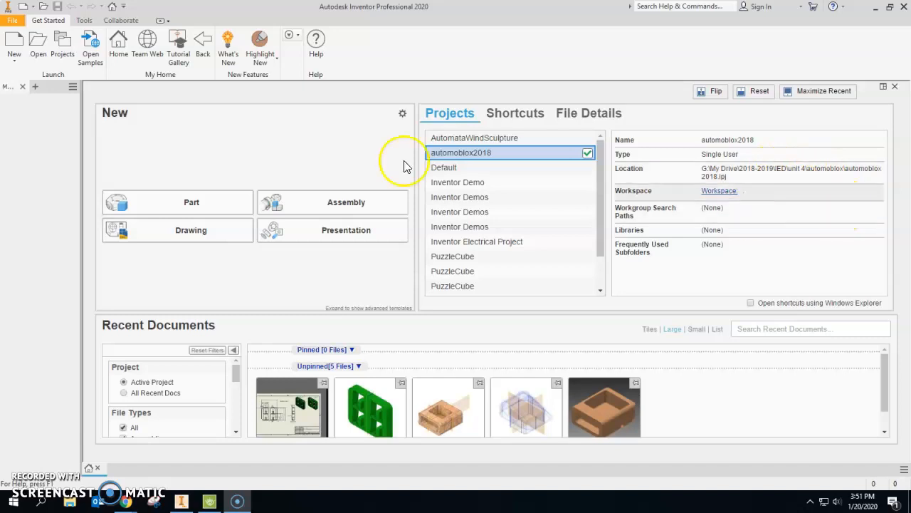
Create a new part file
click(38, 47)
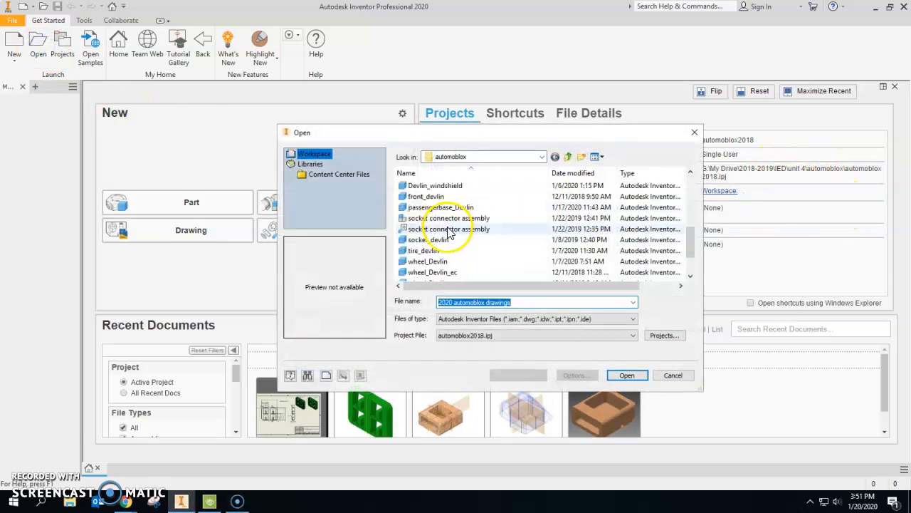
click(673, 375)
click(13, 43)
double_click(439, 181)
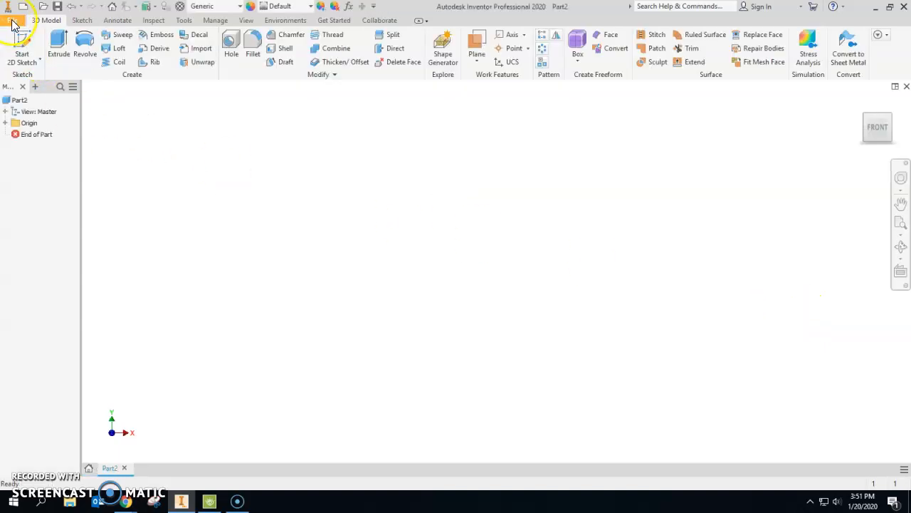
click(13, 20)
click(38, 148)
text(wind)
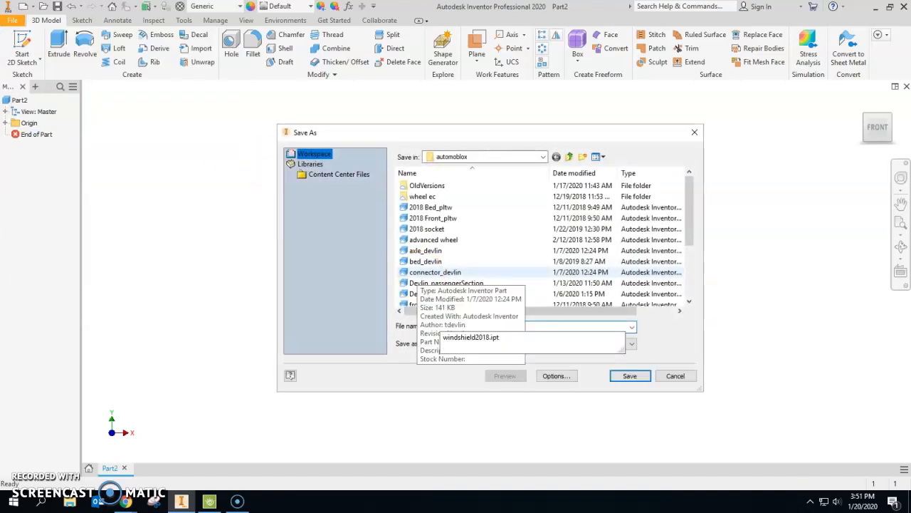
text(_TD)
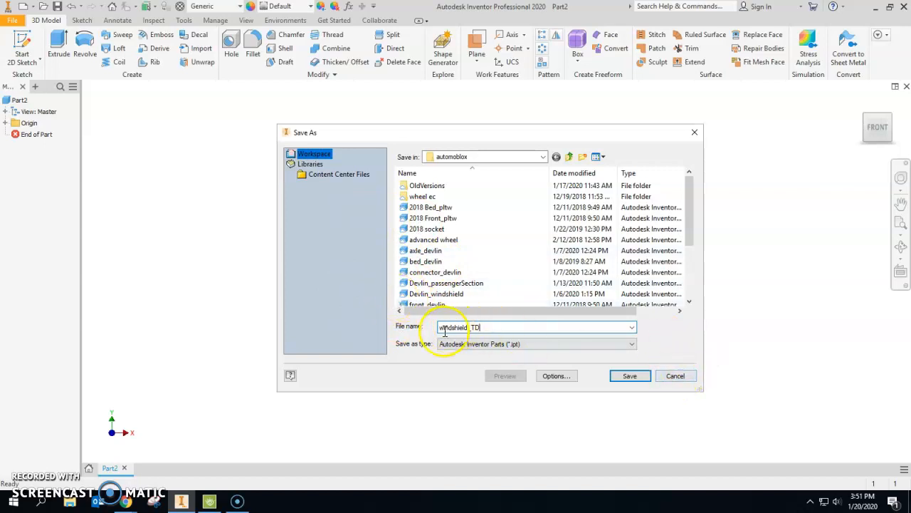
click(686, 375)
click(288, 214)
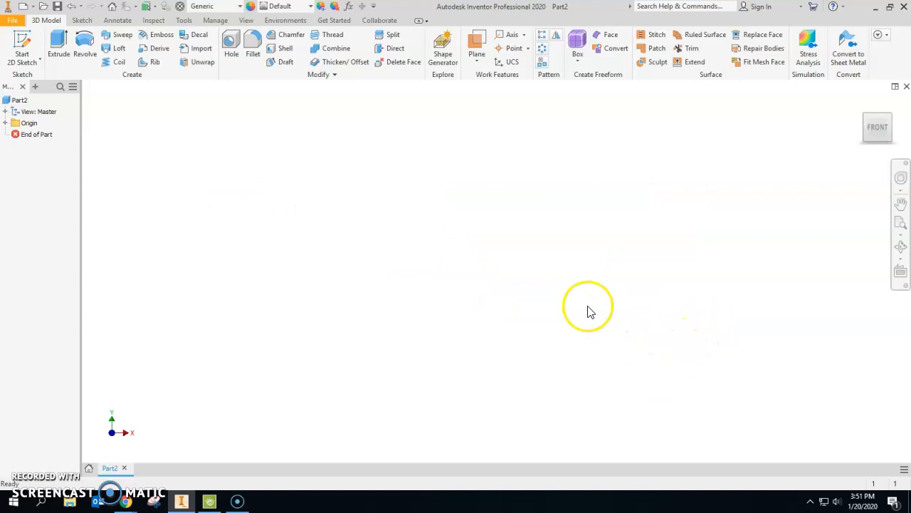
Start a 2D sketch on the front (XY) origin plane
click(21, 43)
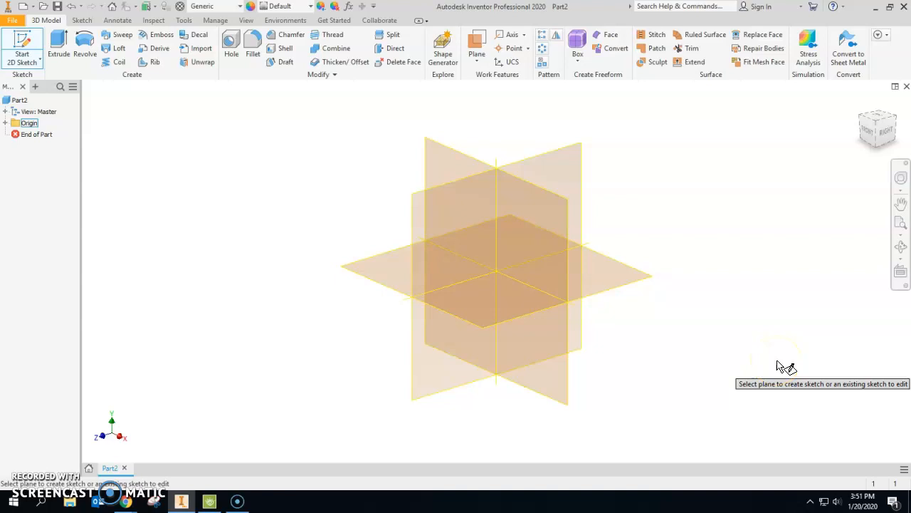
click(449, 162)
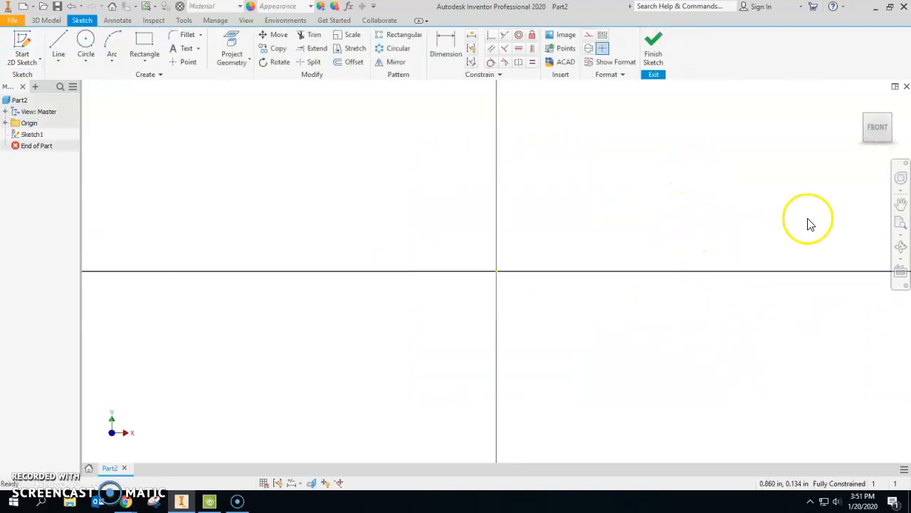
Switch to the browser and study the Passenger Section dimensions on page 2 of the 2020 automoblox drawings PDF, returning to Inventor
drag(910, 78, 238, 2)
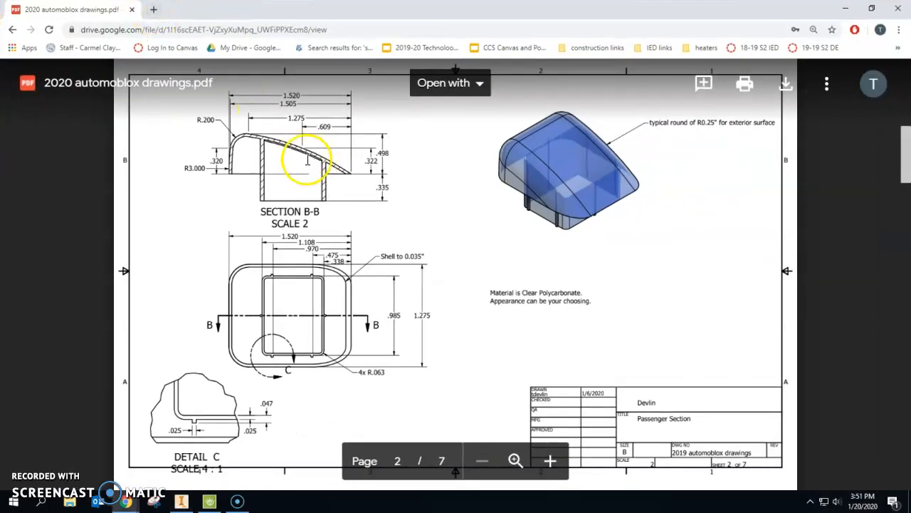
scroll(379, 224, up, 1)
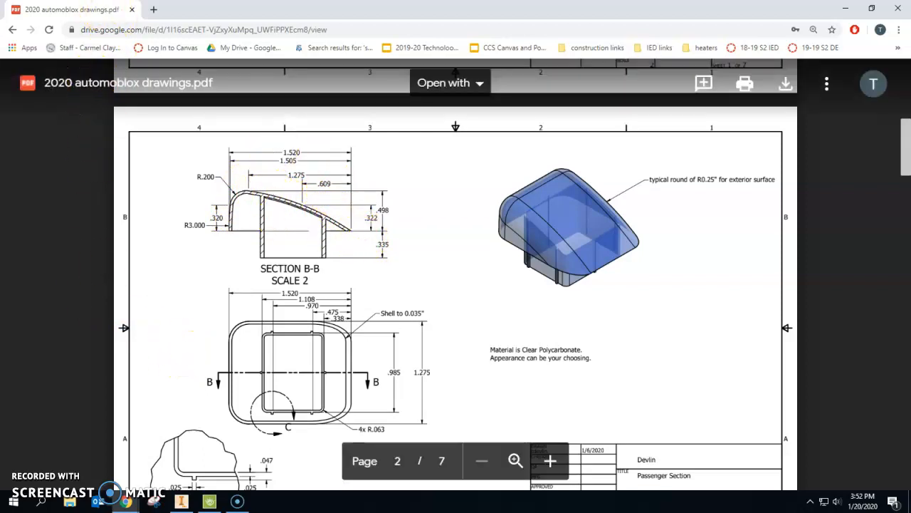
drag(84, 8, 910, 321)
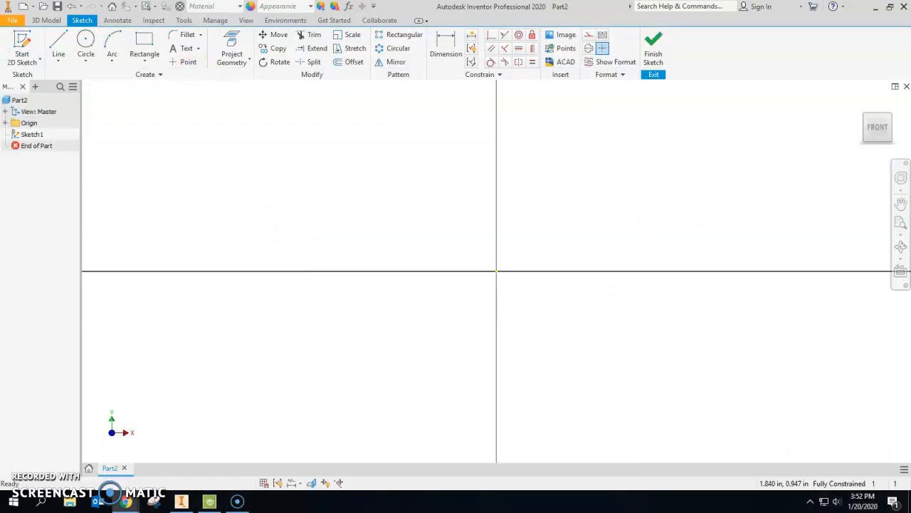
Exit and reopen the sketch, and draw a 1.520 in horizontal line starting at the origin
click(8, 33)
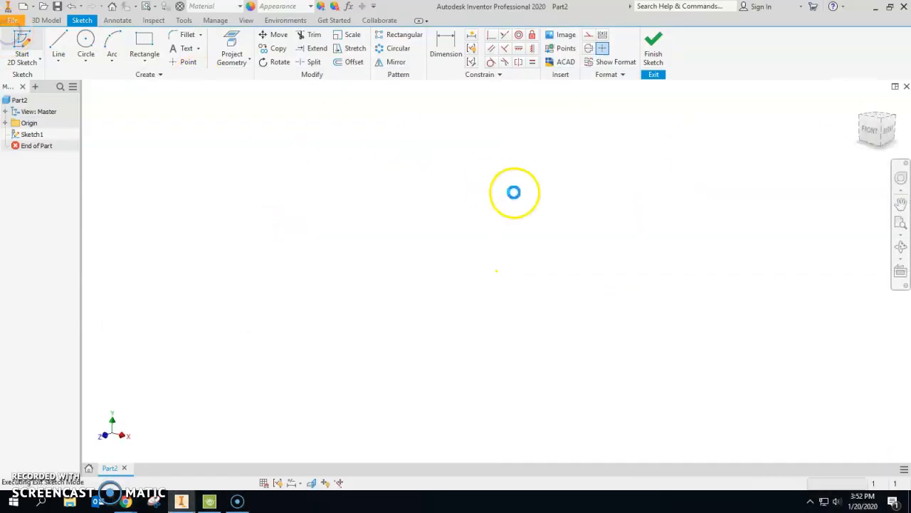
double_click(29, 133)
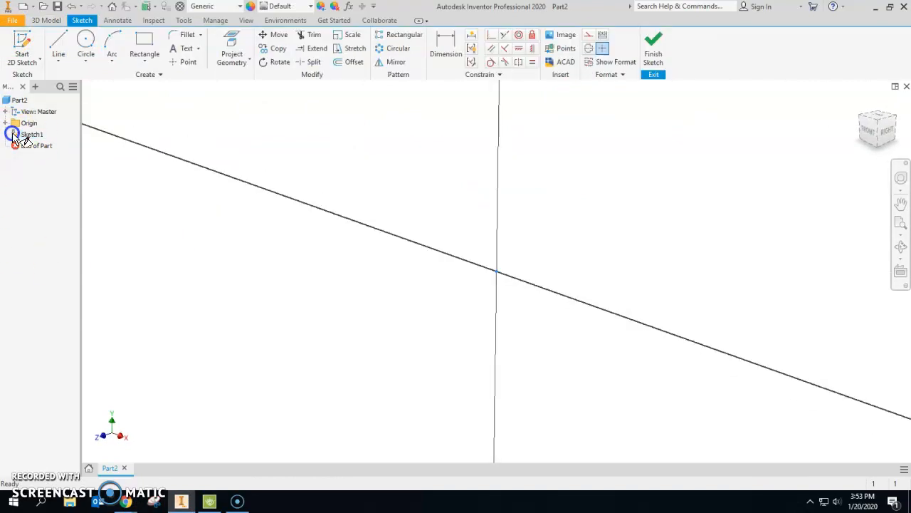
key(l)
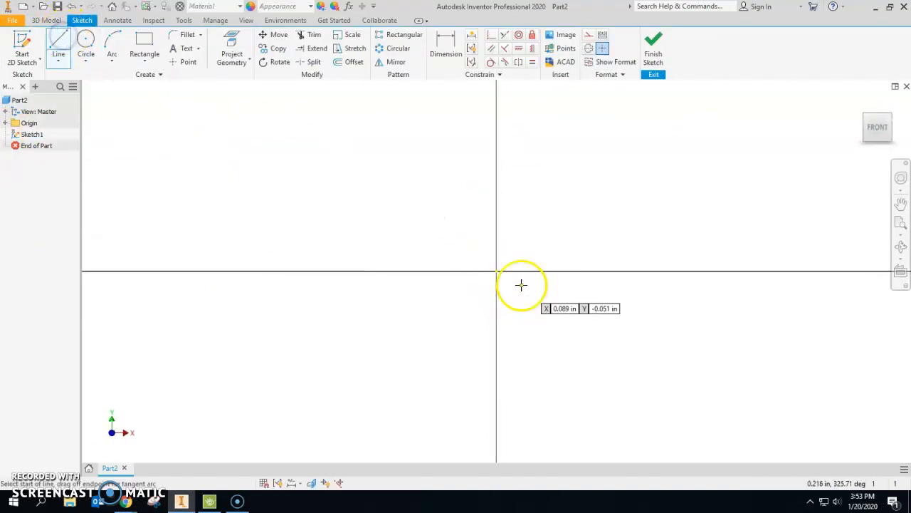
click(497, 270)
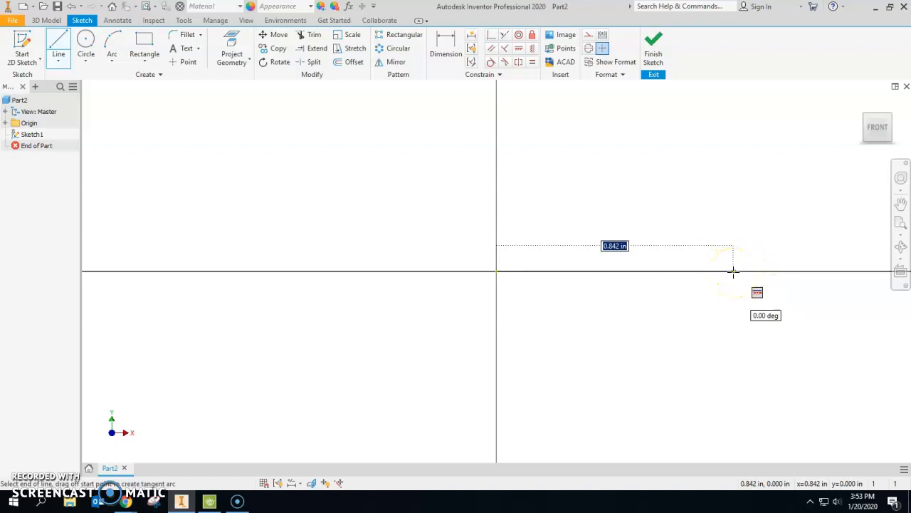
text(1.520)
key(Return)
scroll(755, 271, up, 5)
middle_drag(799, 270, 534, 274)
scroll(534, 274, down, 3)
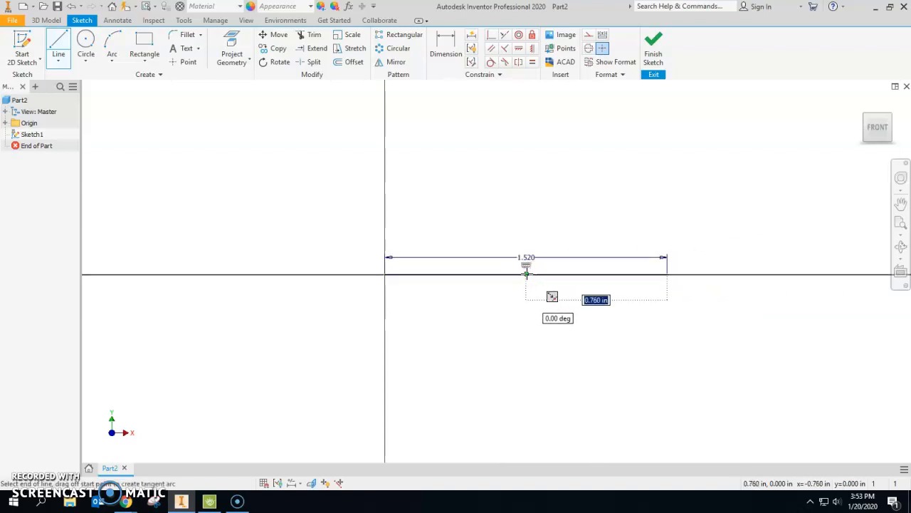
key(Escape)
Move the line's length dimension well above the line to clear space for the profile
click(185, 62)
drag(530, 260, 535, 339)
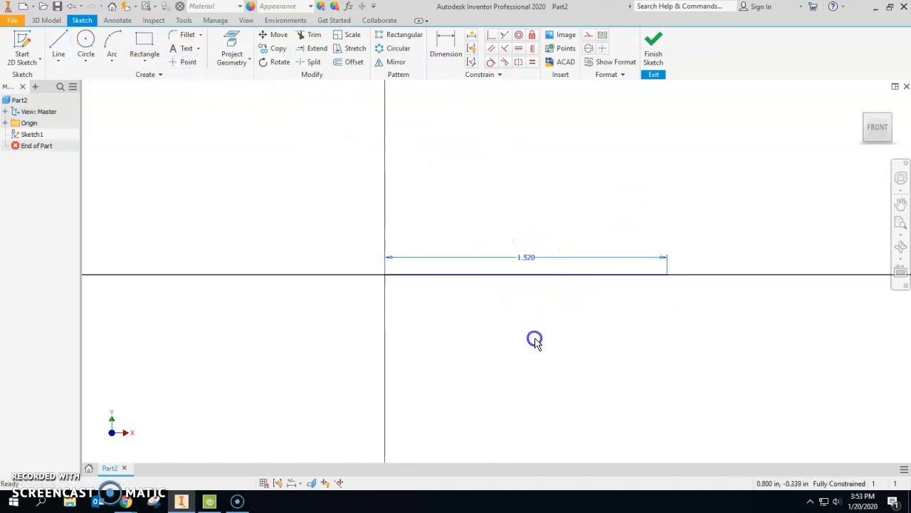
drag(527, 264, 519, 98)
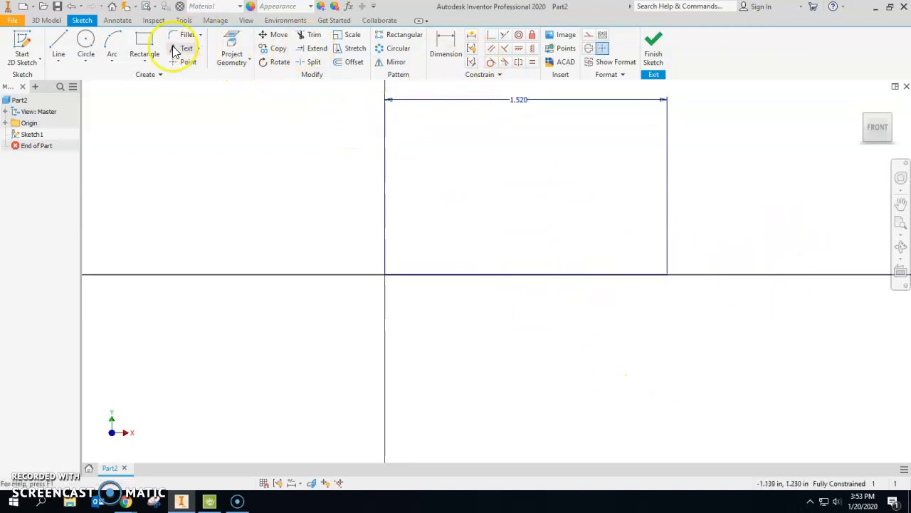
Place three separate sketch points above the base line, two toward its left end and one right of its middle
click(192, 63)
click(546, 208)
click(436, 184)
click(408, 215)
key(Escape)
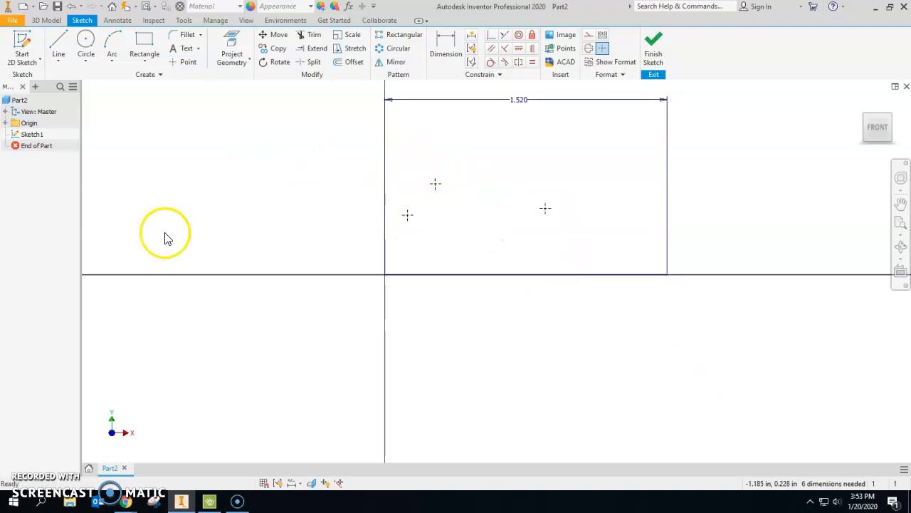
Dimension the rightmost point's height above the base line as .322 in
click(444, 44)
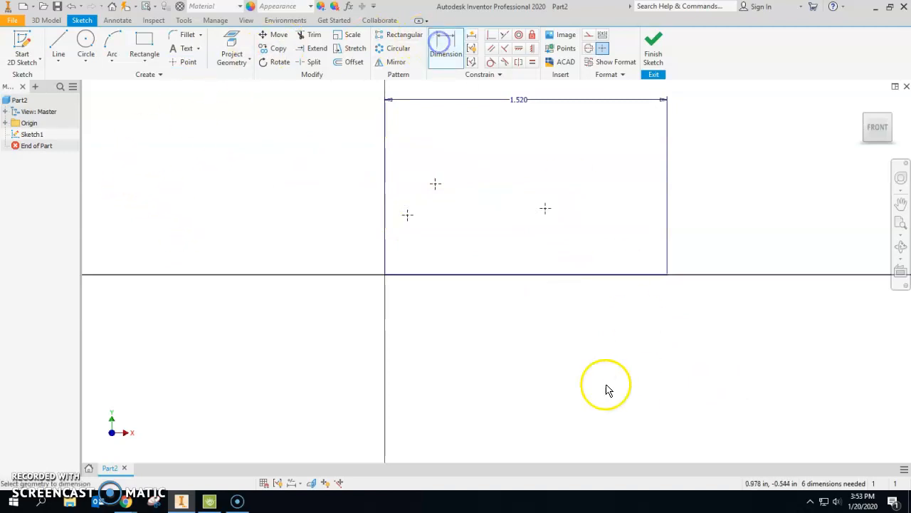
click(545, 208)
click(559, 275)
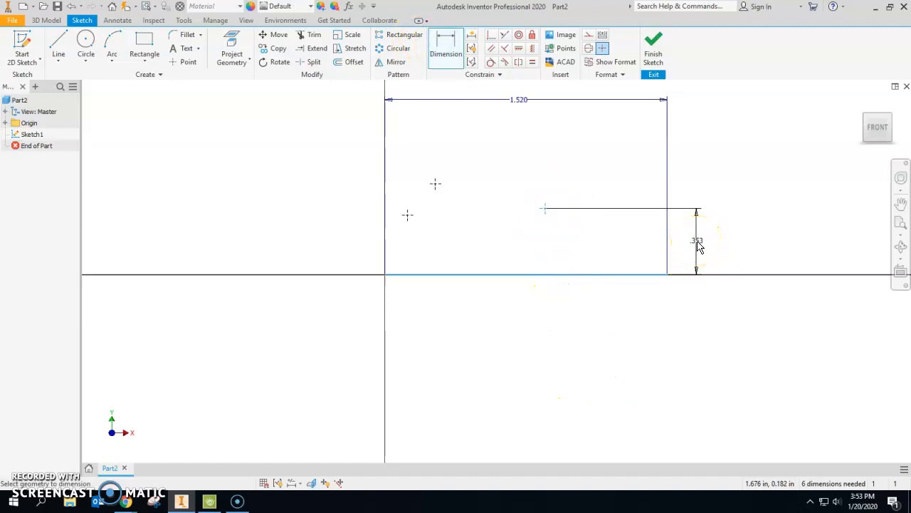
click(698, 246)
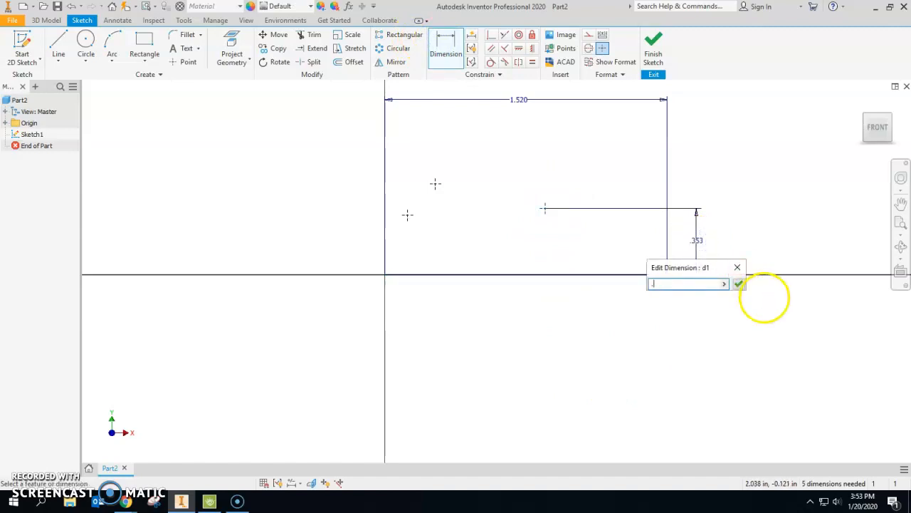
key(Return)
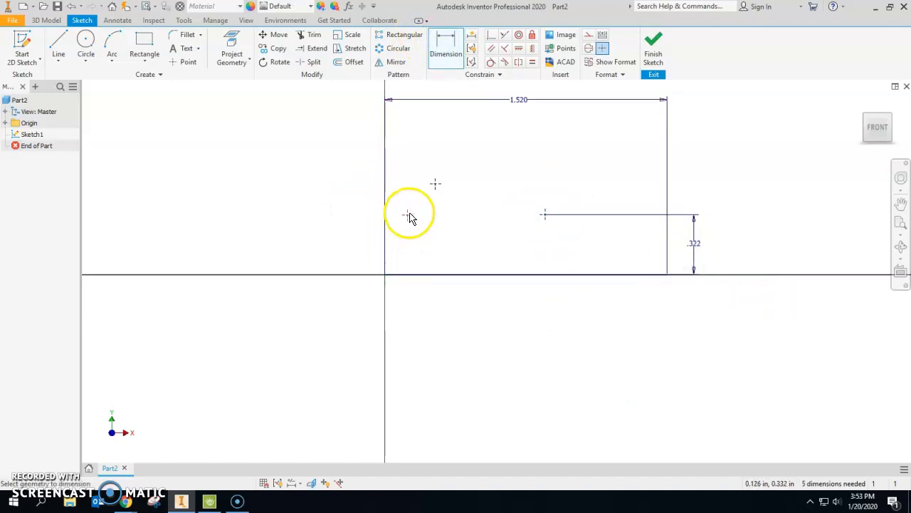
Dimension the leftmost point's height above the base line as .320 in
click(428, 274)
click(329, 254)
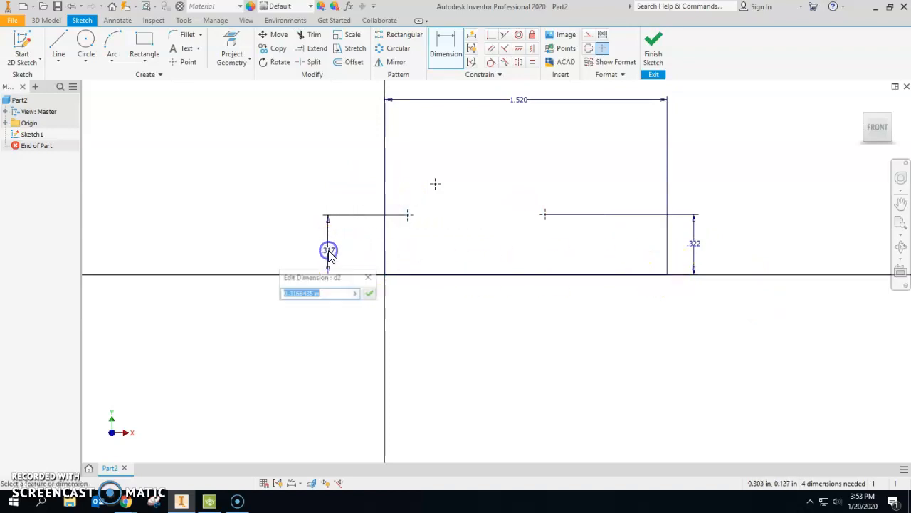
key(Return)
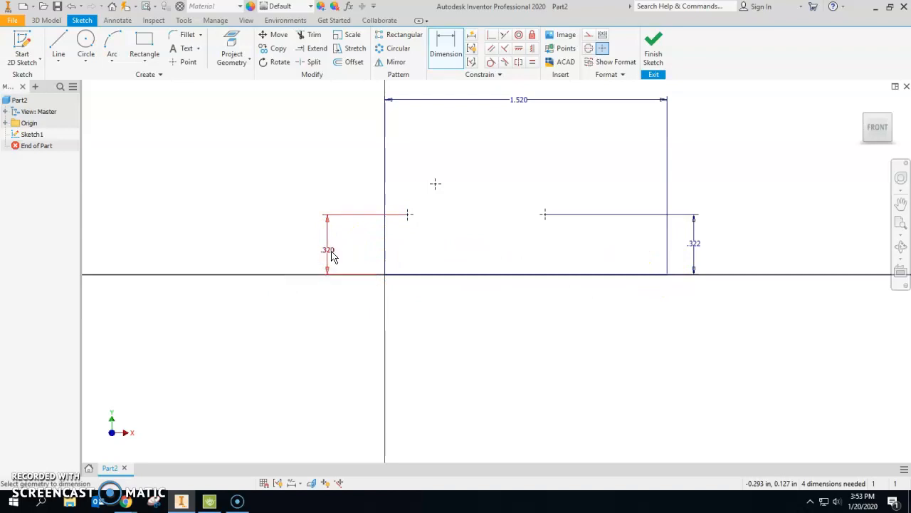
Dimension the upper middle point's height above the base line as .498 in
click(434, 183)
click(454, 274)
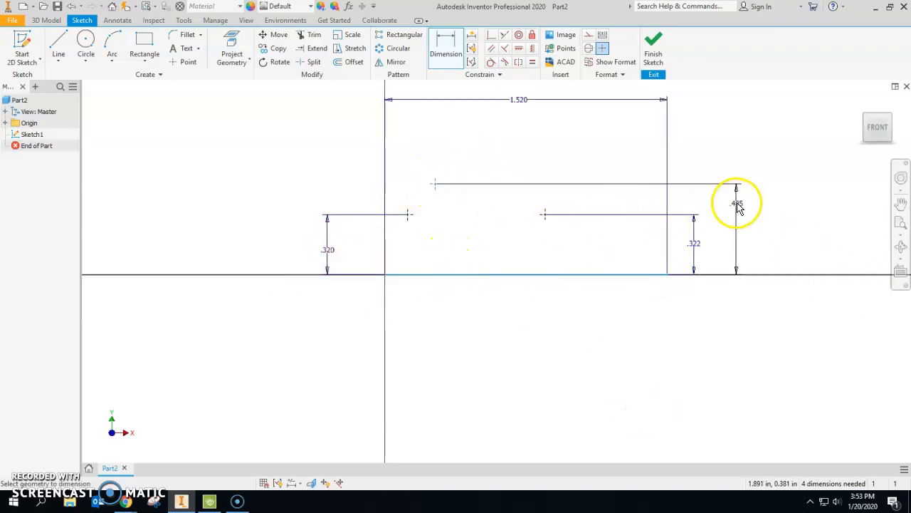
click(738, 207)
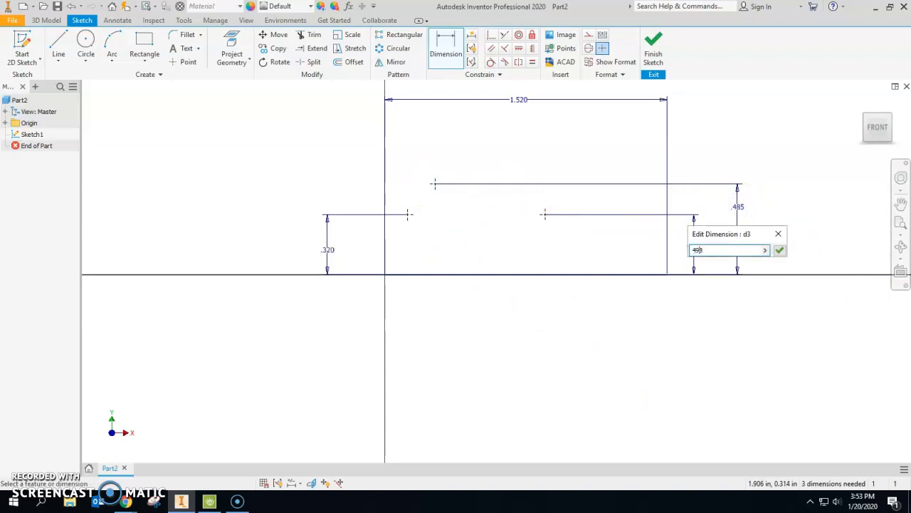
key(Return)
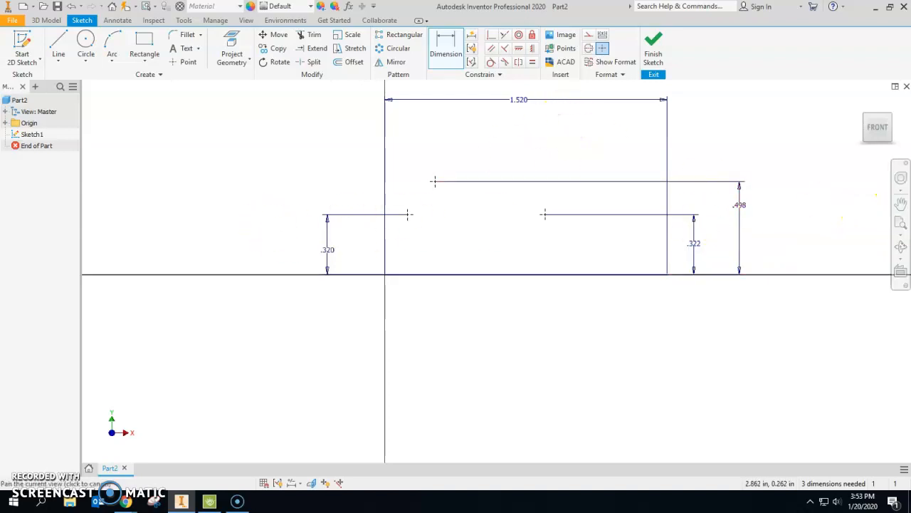
Dimension the rightmost point's horizontal distance from the base line's right endpoint as .609 in
click(443, 43)
click(545, 215)
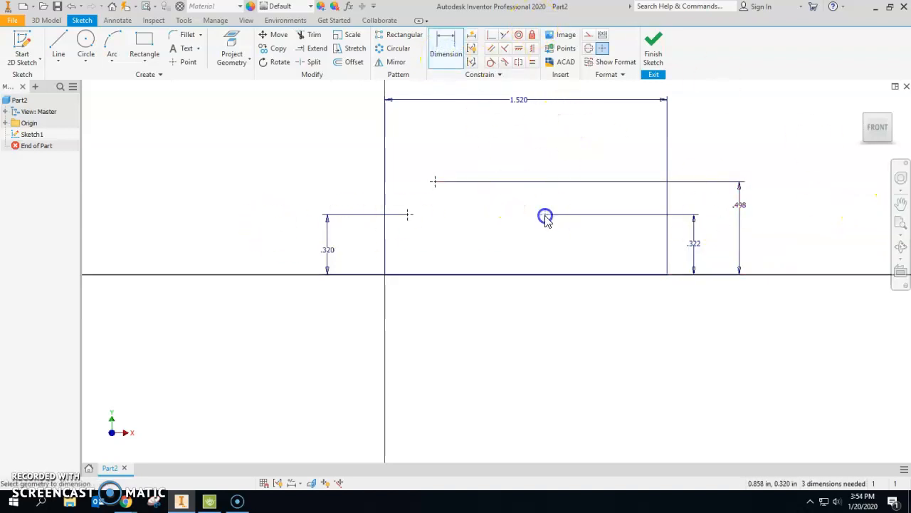
click(668, 275)
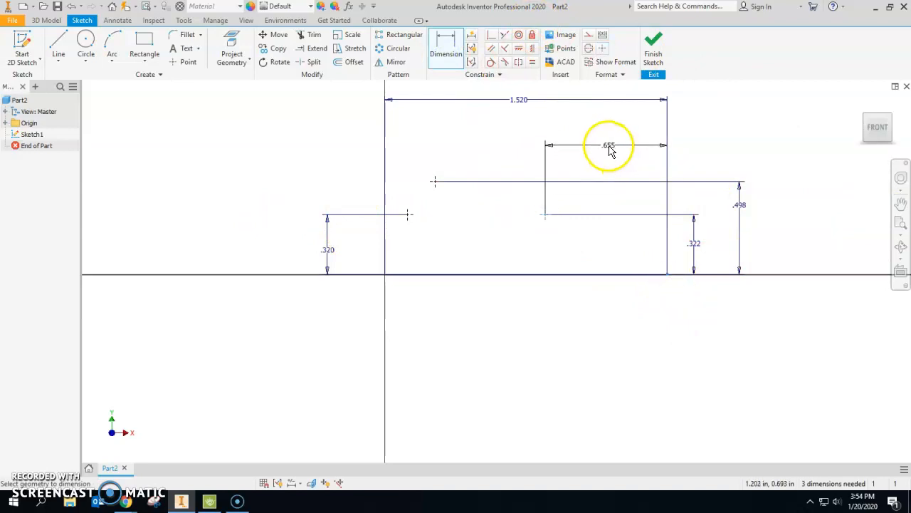
click(610, 164)
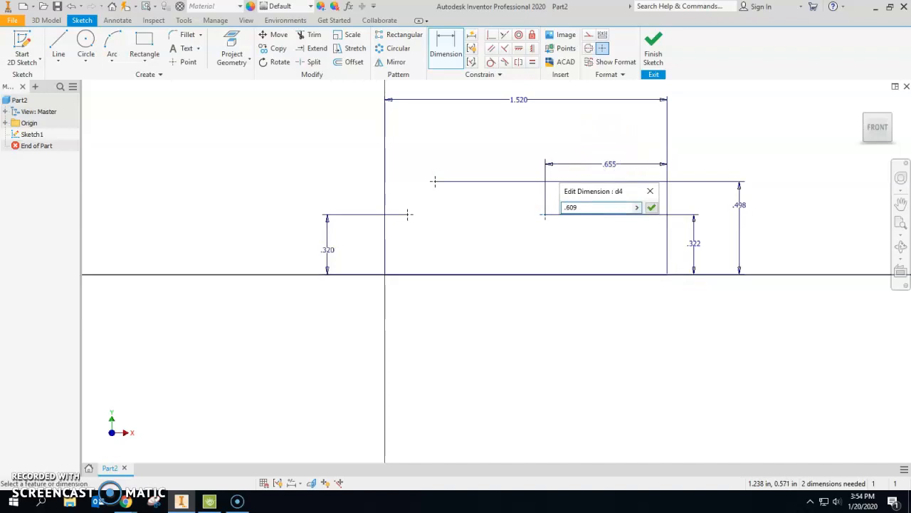
key(Return)
Dimension the upper middle point's horizontal distance from the base line's right endpoint as 1.275 in
click(440, 183)
click(669, 275)
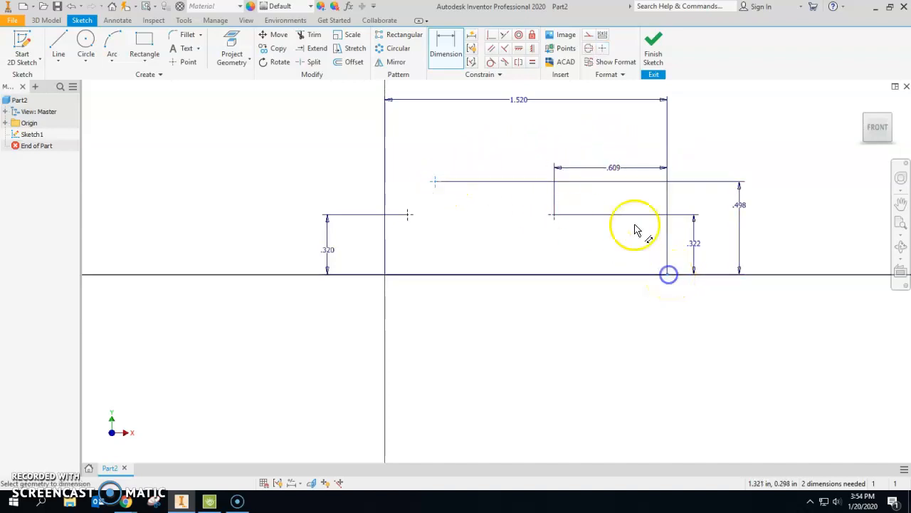
click(563, 132)
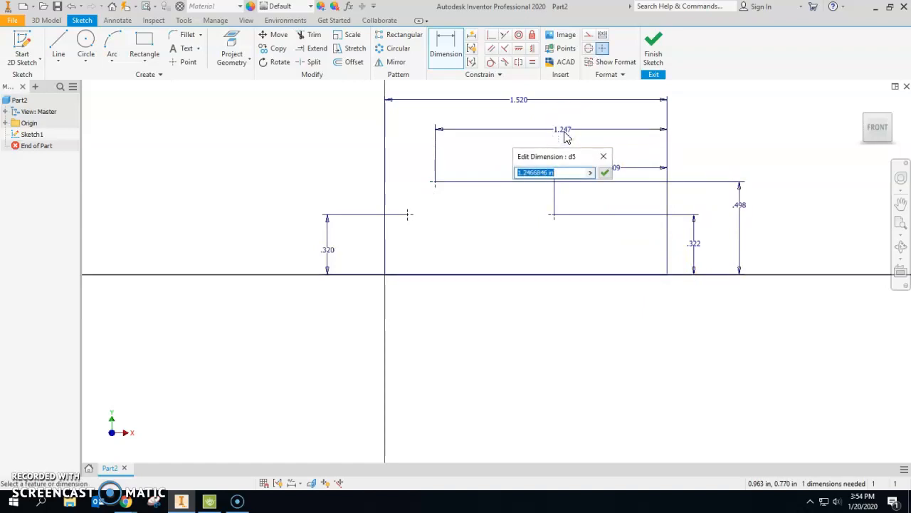
text(1.275)
key(Return)
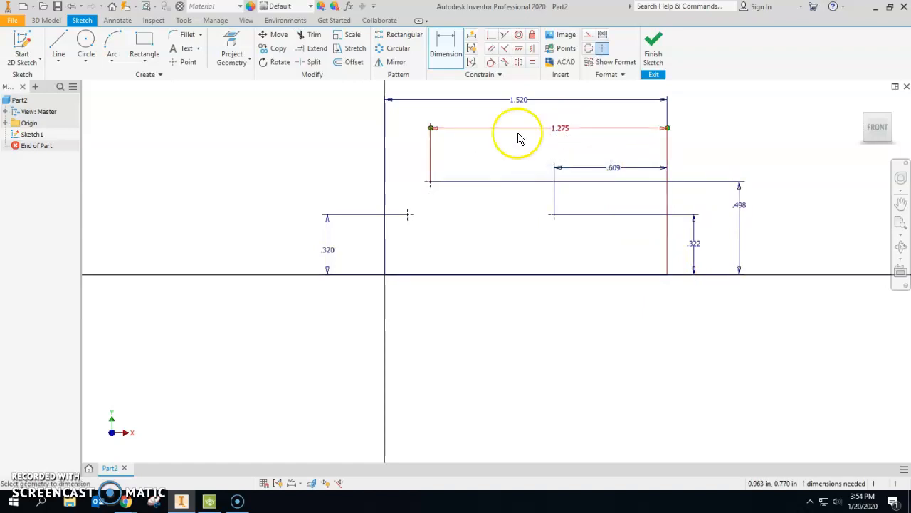
Dimension the leftmost point's horizontal distance from the base line's right endpoint as 1.505 in
click(408, 214)
click(667, 275)
click(484, 112)
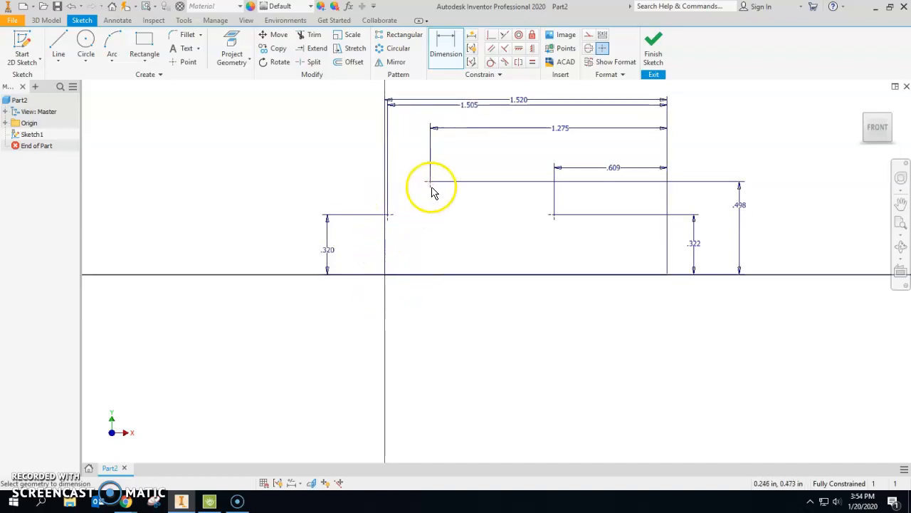
Draw a three-point arc of about 1.09 in radius from the base line's left endpoint up to the leftmost point
click(111, 50)
click(385, 273)
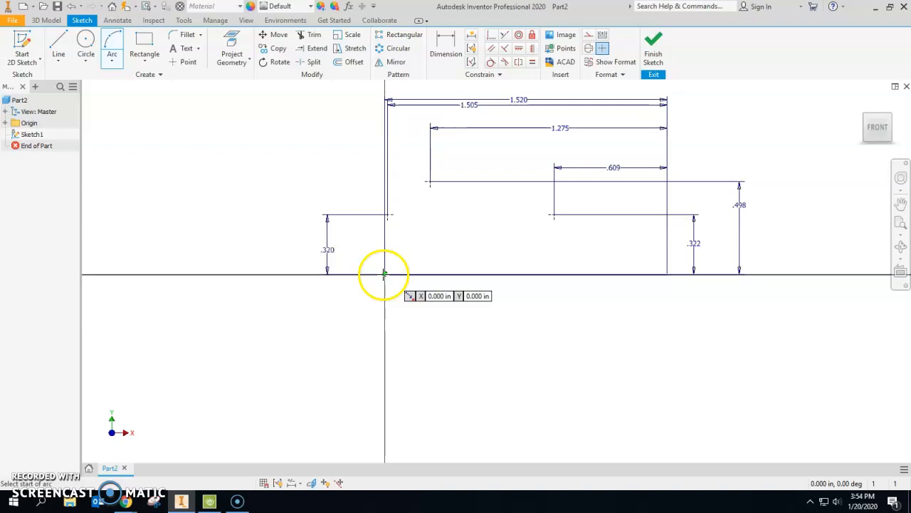
click(387, 216)
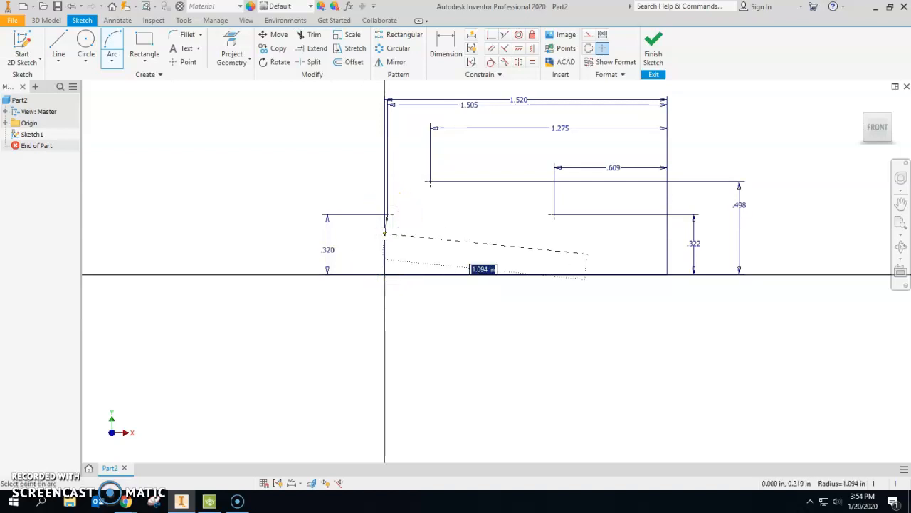
click(398, 213)
Draw a three-point arc of about .35 in radius from the leftmost point to the upper middle point, bulging outward
click(388, 216)
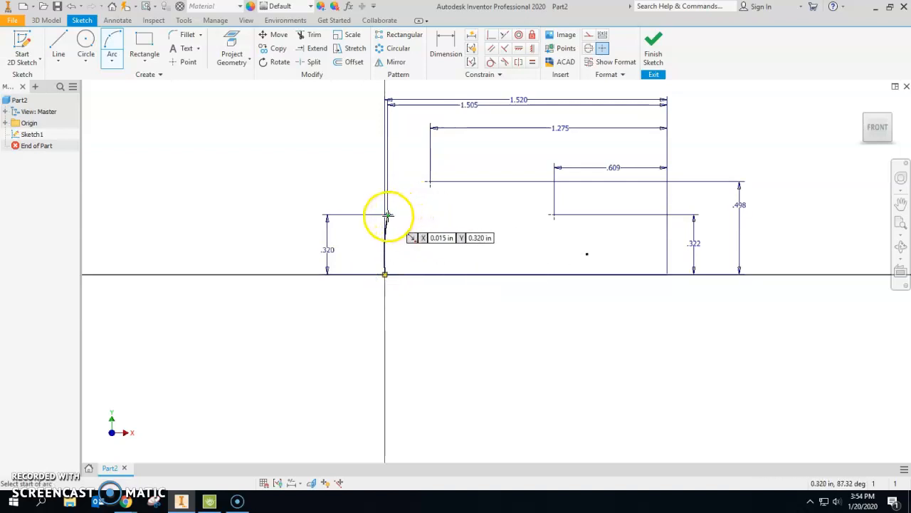
click(430, 184)
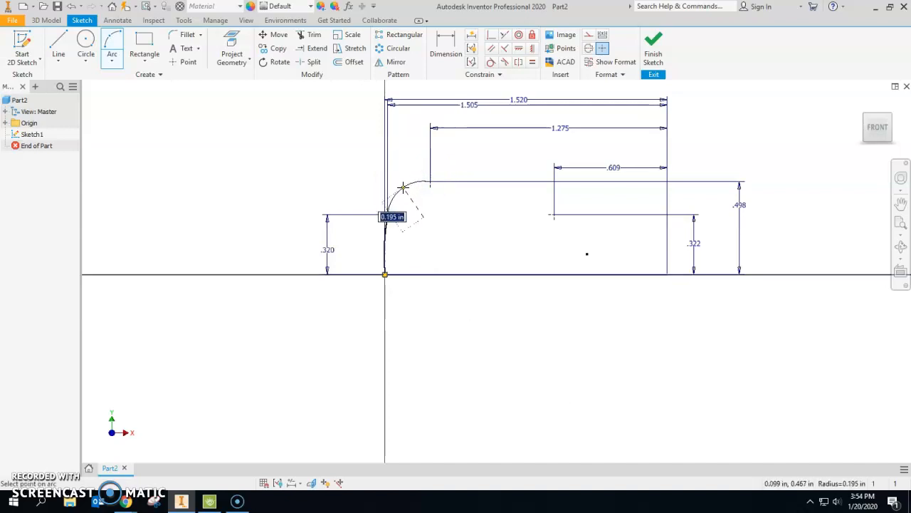
click(407, 191)
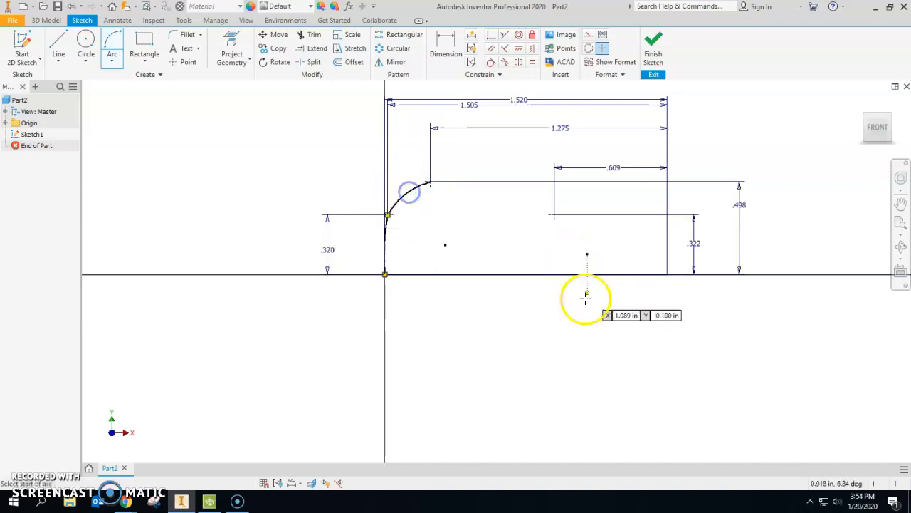
Dimension the radius of the lower left arc as 3.000 in
click(448, 49)
click(385, 251)
click(416, 259)
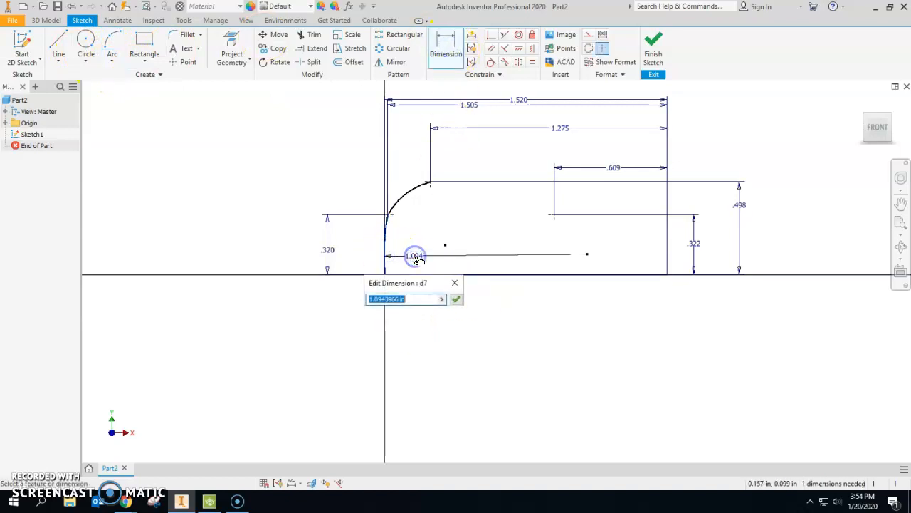
key(Return)
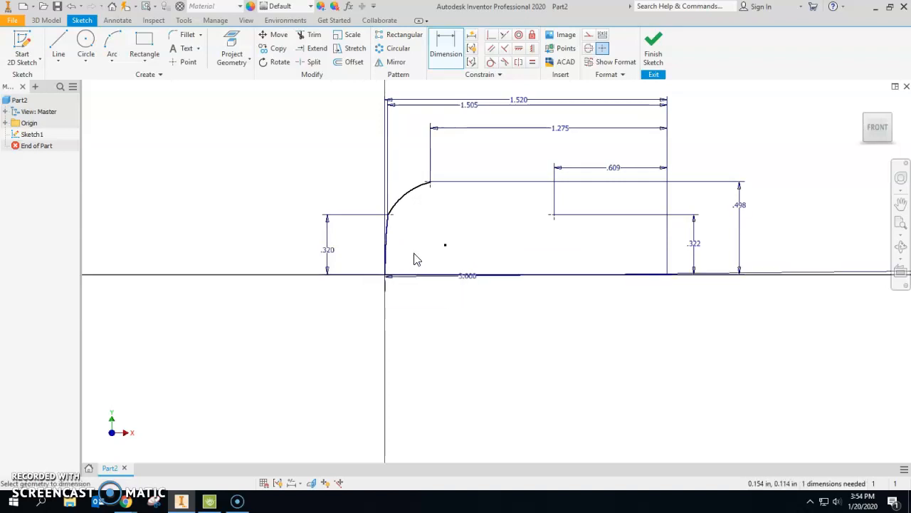
Dimension the radius of the upper left arc as .200 in
click(416, 203)
click(332, 156)
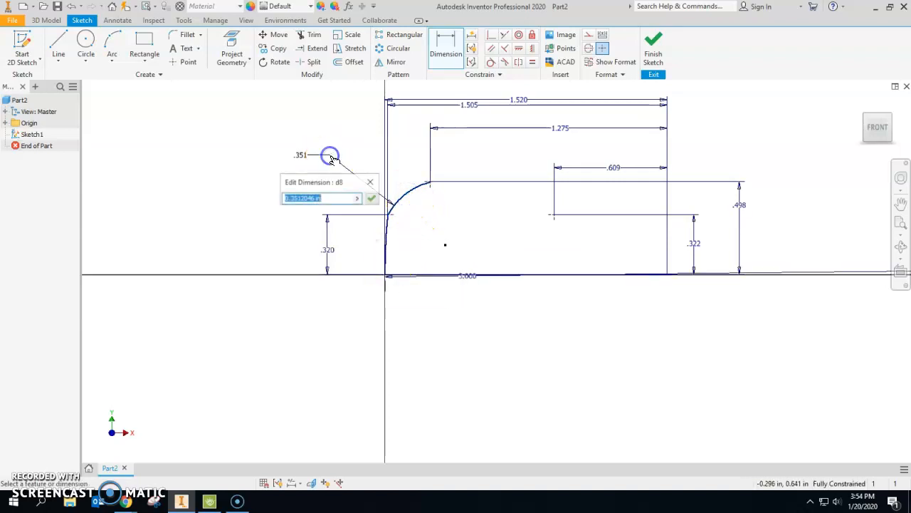
text(.2)
key(Return)
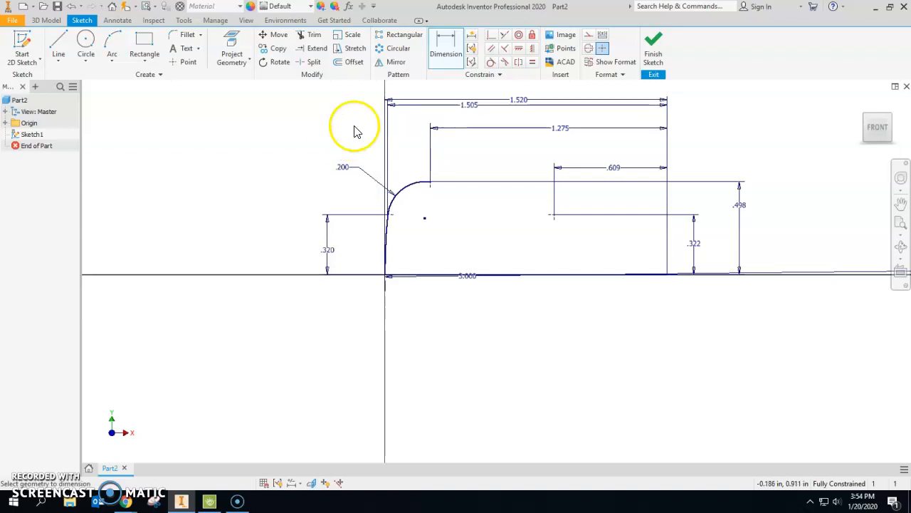
Draw an interpolation spline from the upper middle point through the rightmost point to the base line's right endpoint
click(55, 64)
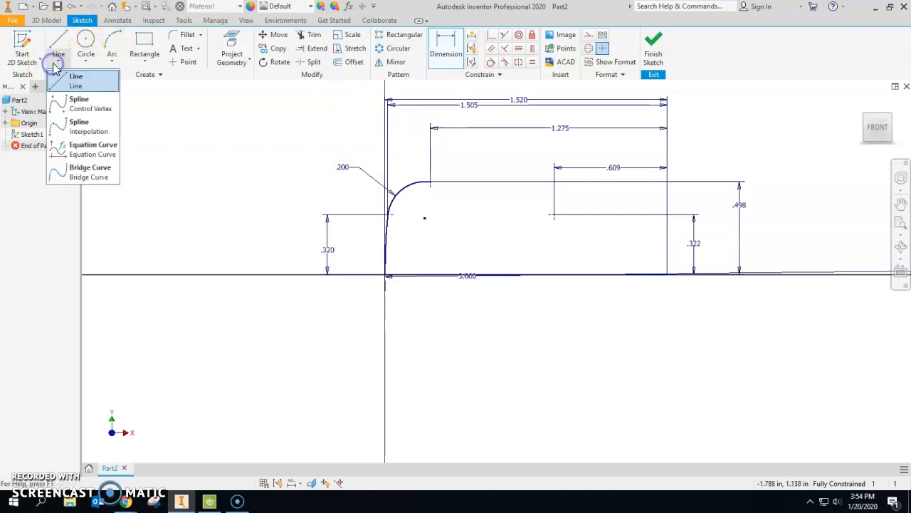
click(86, 131)
click(432, 184)
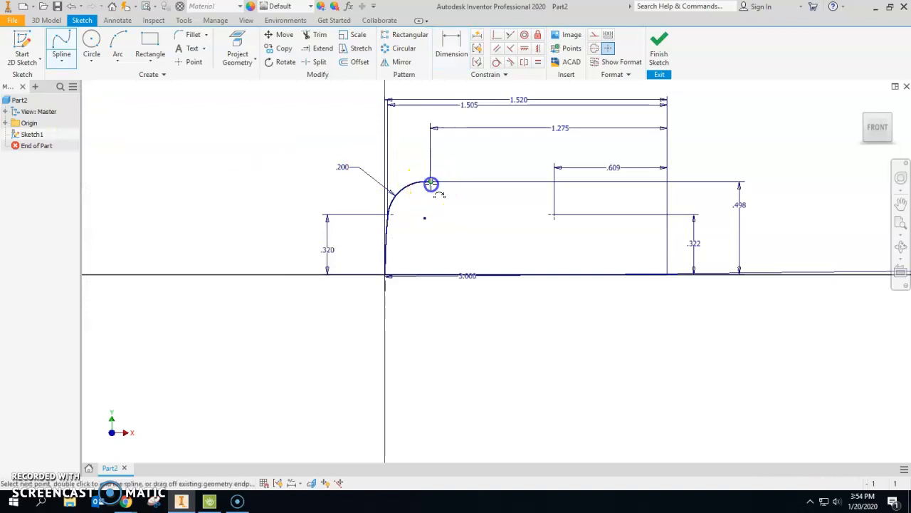
click(555, 214)
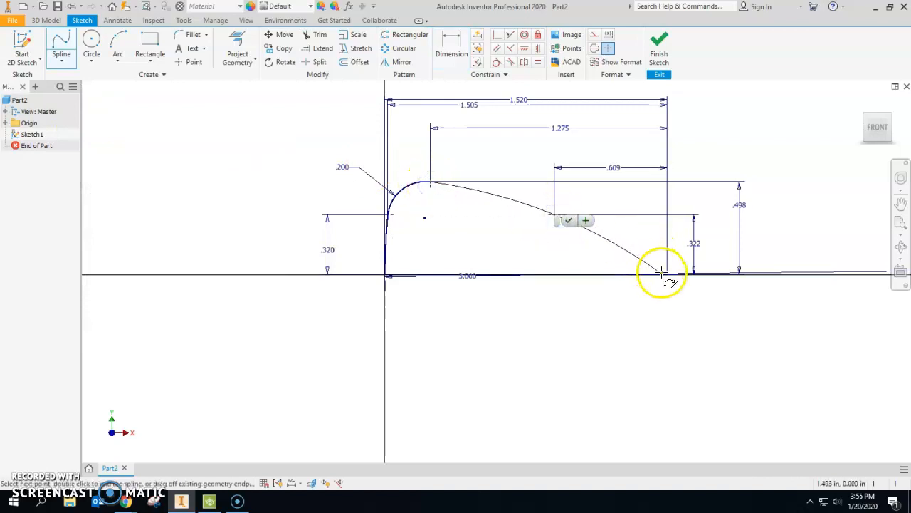
click(667, 274)
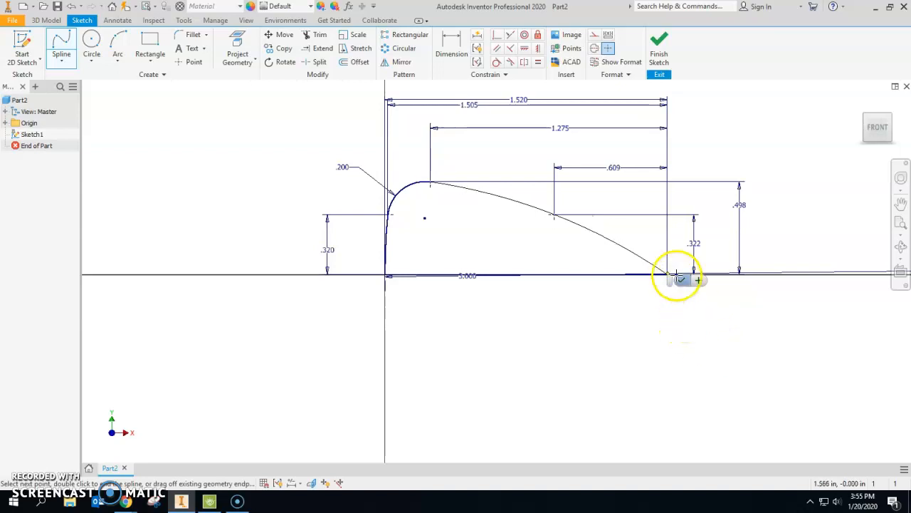
click(682, 281)
Finish the sketch and extrude the closed side profile by 1.275 in
scroll(484, 285, down, 5)
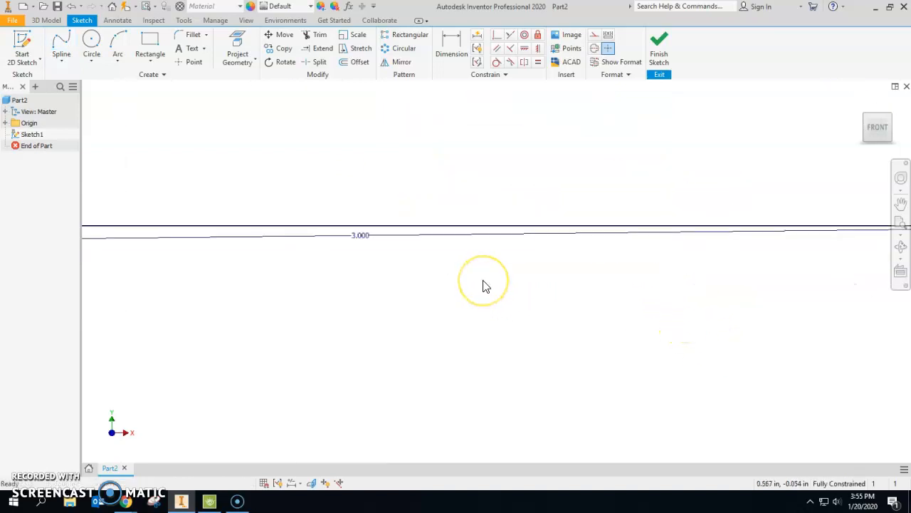
scroll(484, 285, up, 4)
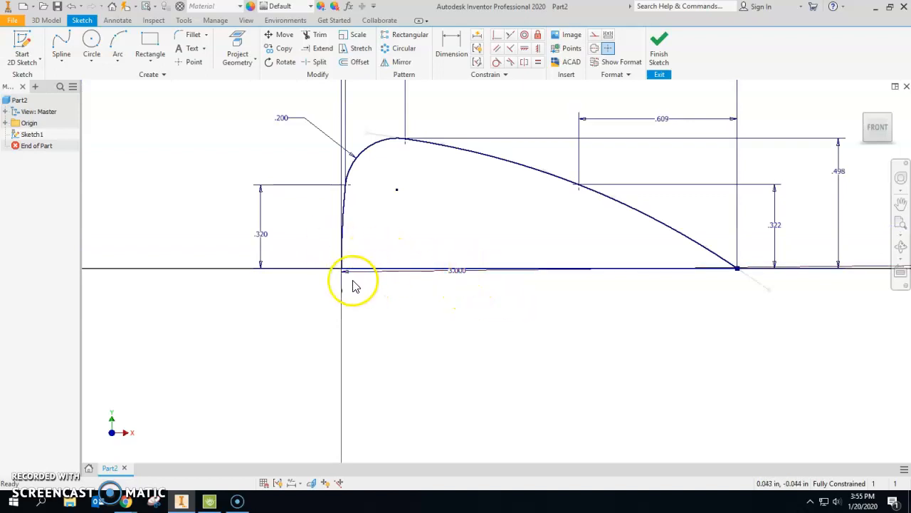
scroll(443, 230, up, 3)
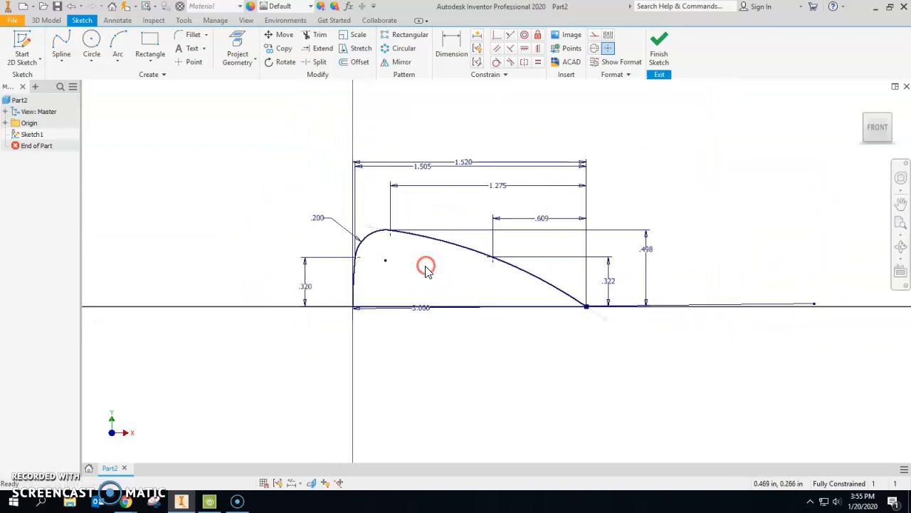
middle_drag(427, 271, 405, 291)
click(661, 50)
click(58, 46)
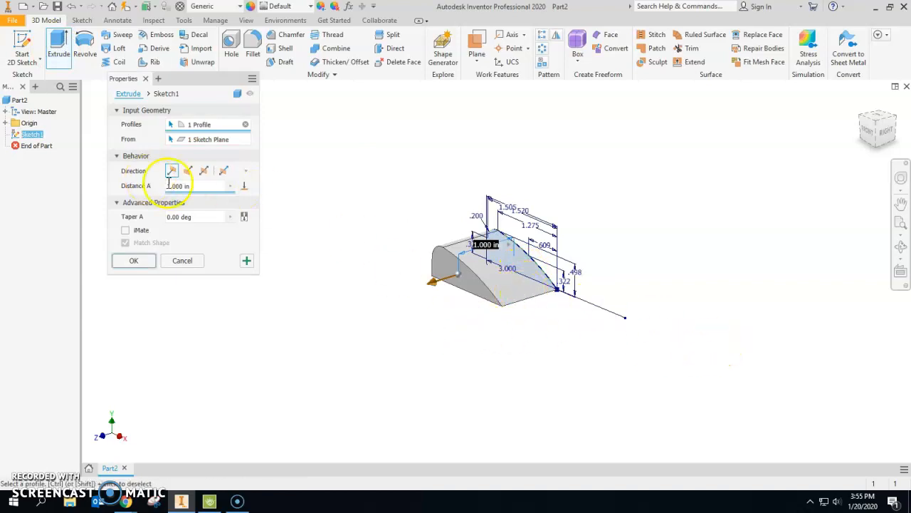
drag(204, 186, 139, 190)
text(1.27)
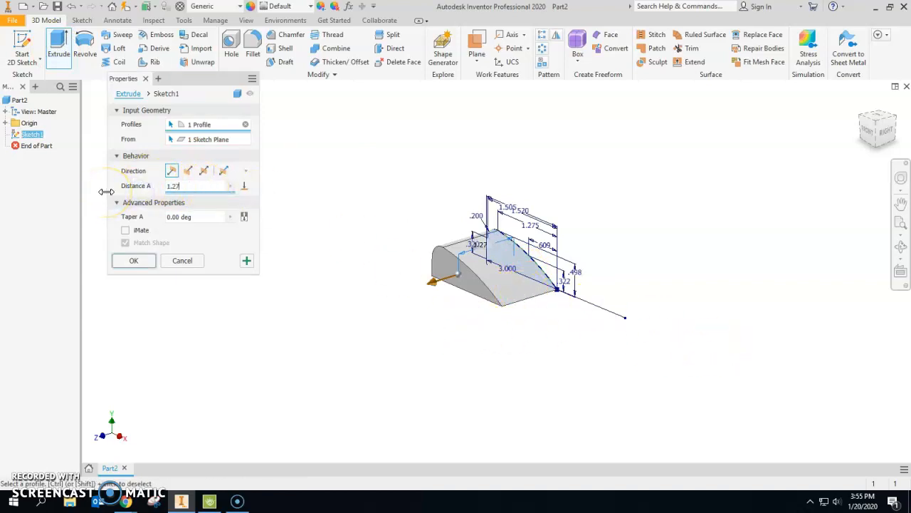
text(5)
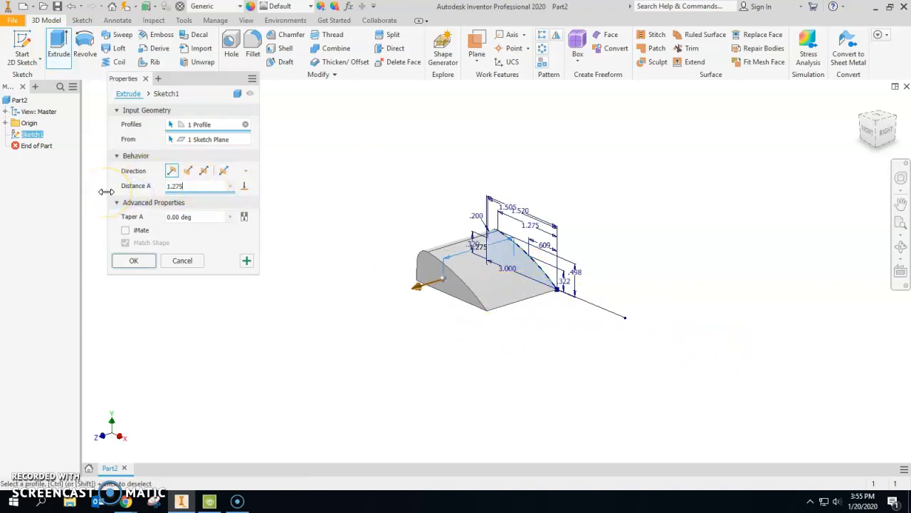
click(134, 261)
click(253, 50)
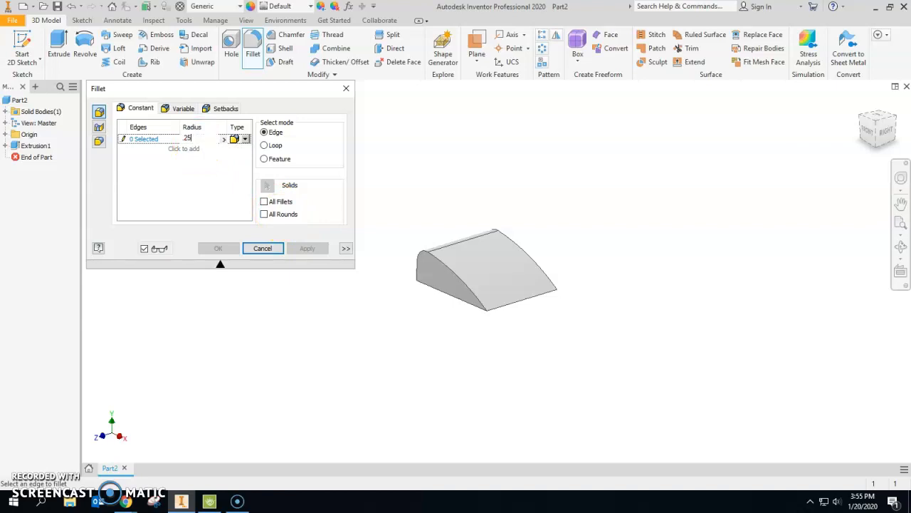
click(461, 283)
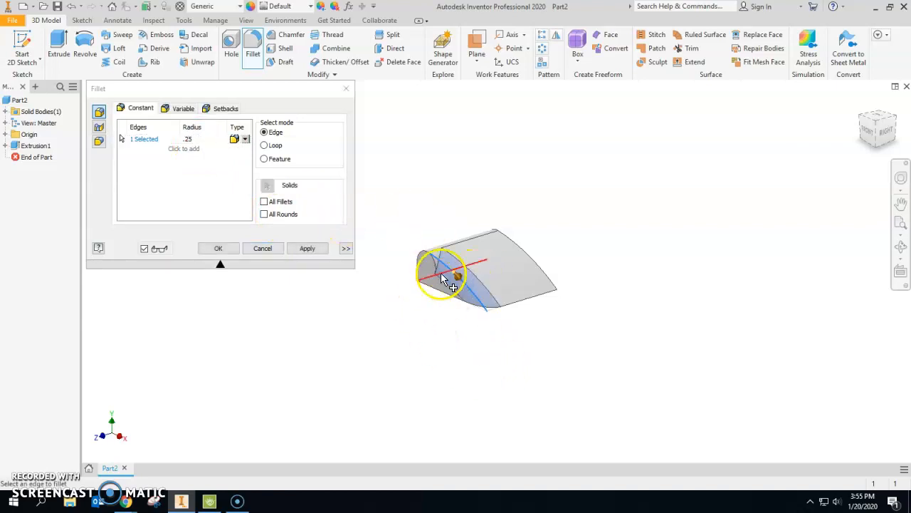
scroll(429, 262, up, 5)
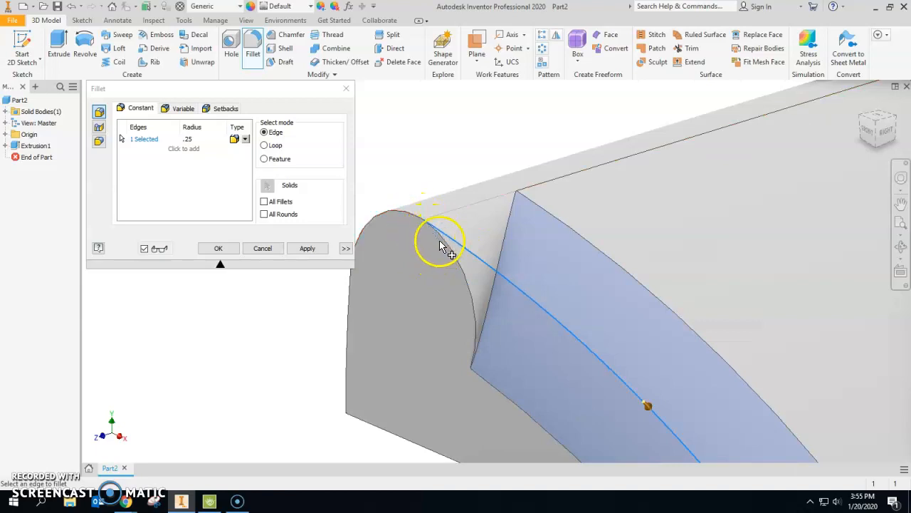
click(412, 216)
scroll(384, 327, up, 3)
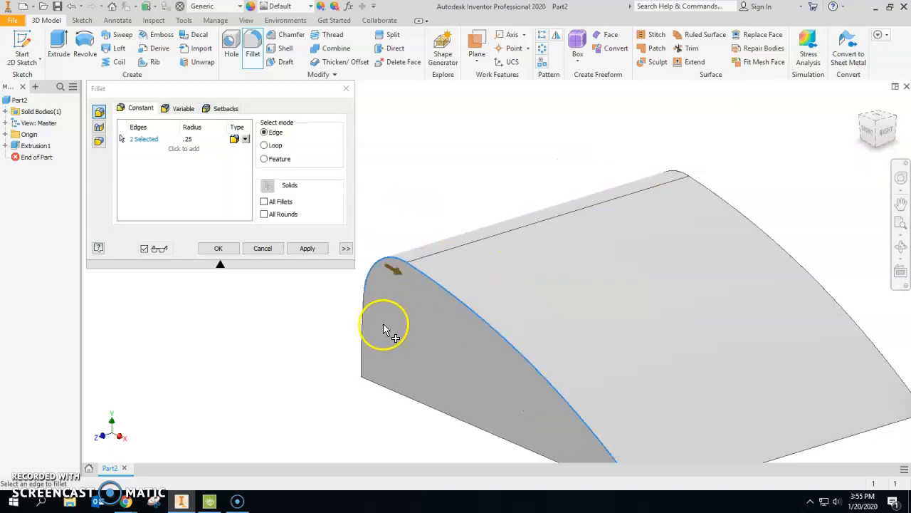
middle_drag(419, 315, 457, 233)
click(263, 248)
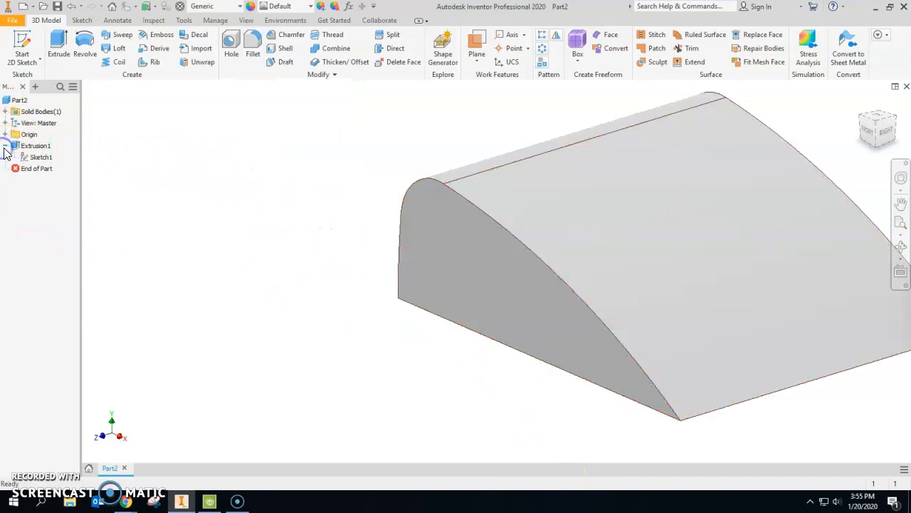
Reopen the extrusion's profile sketch and try to make the two left arcs tangent to each other
double_click(41, 156)
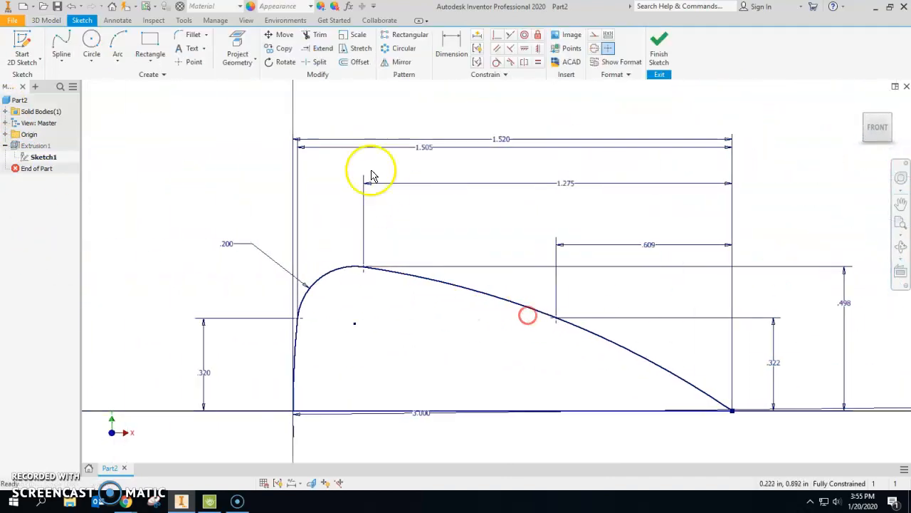
click(496, 63)
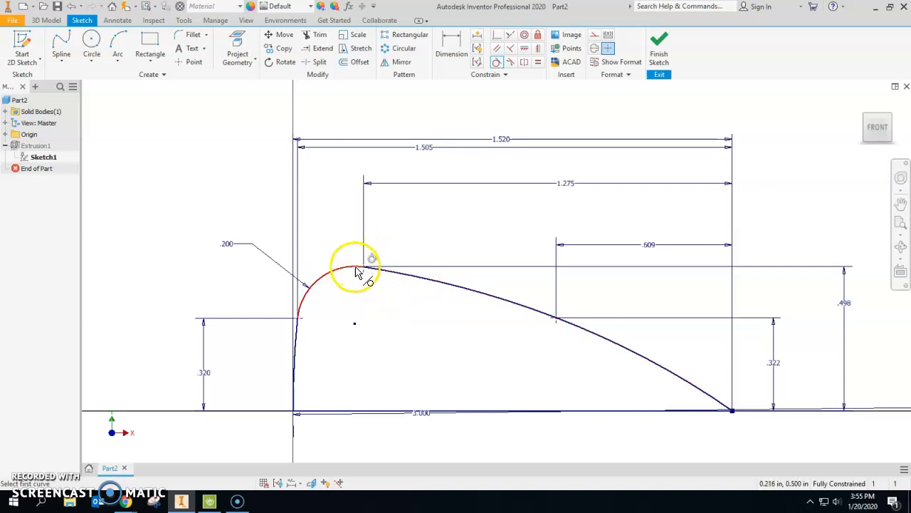
click(302, 313)
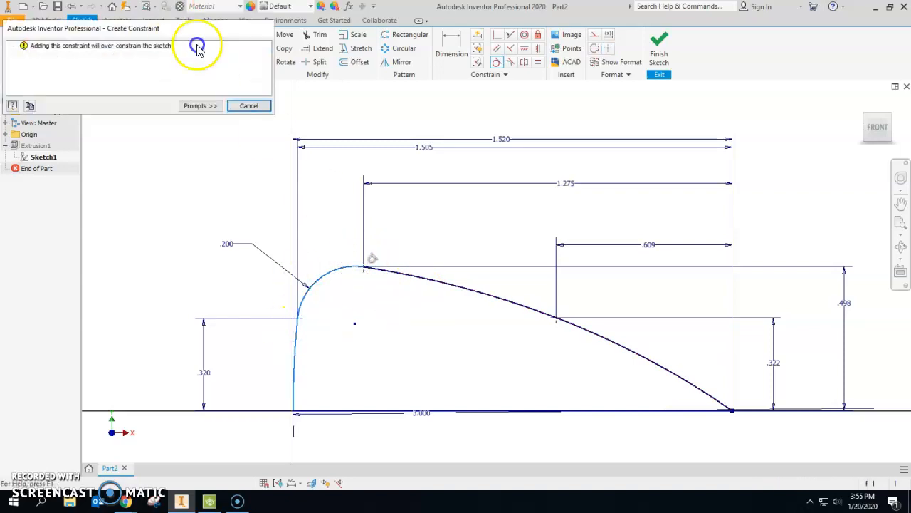
click(251, 106)
Delete the leftmost point's 1.505 and .320 dimensions, make the two left arcs tangent, and finish the sketch
click(426, 151)
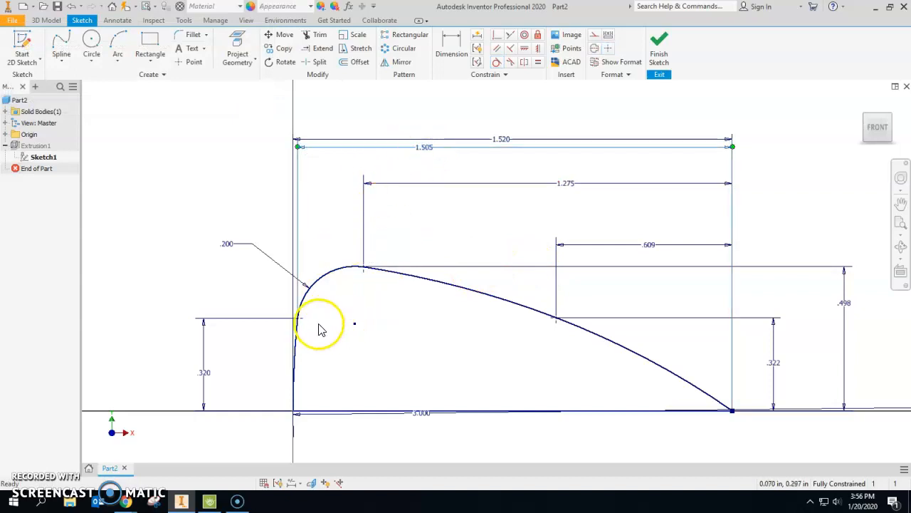
key(Delete)
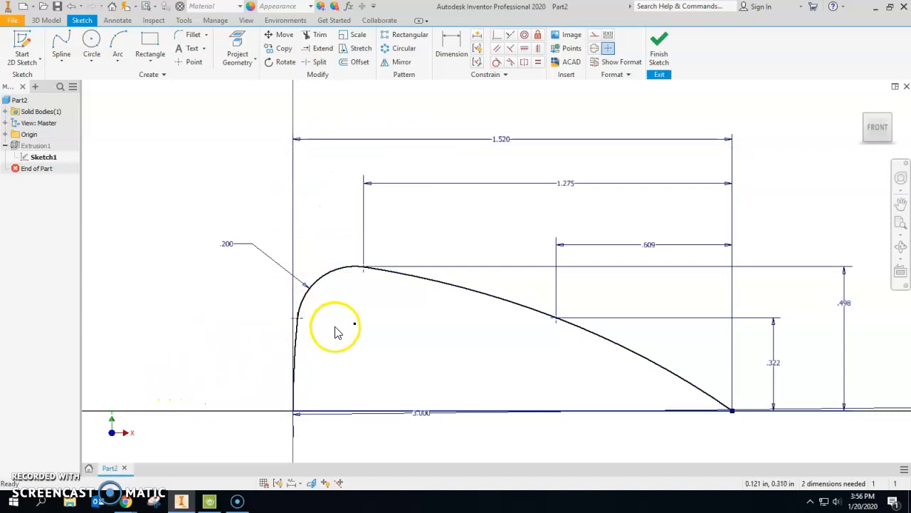
click(496, 64)
click(302, 307)
click(295, 326)
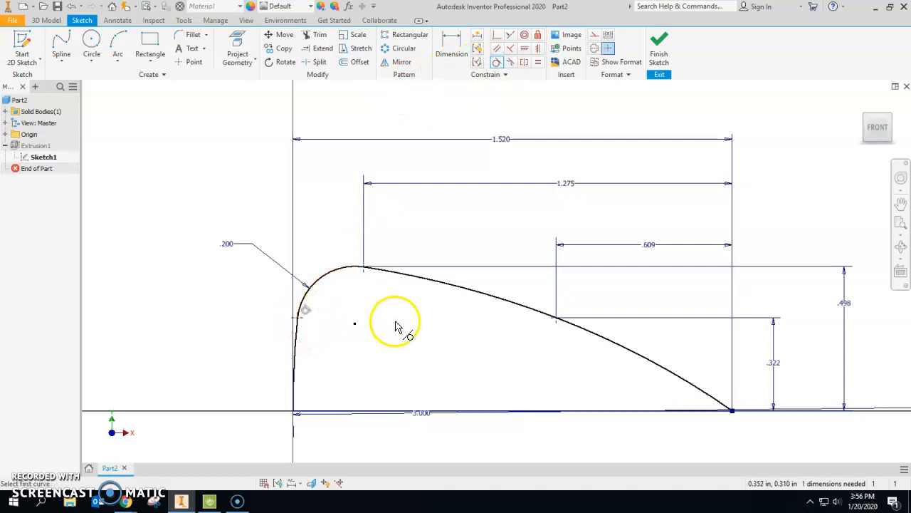
click(659, 56)
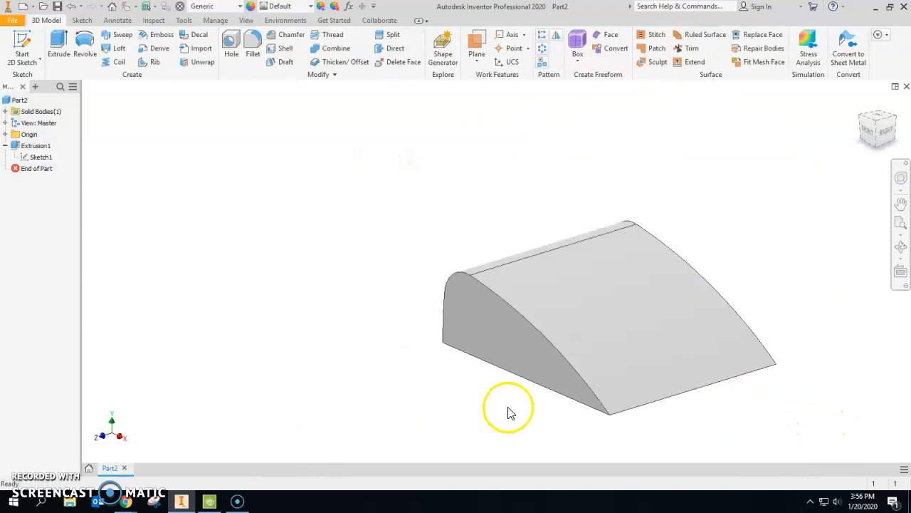
Fillet the curved profile edges on both sides of the body with a .25 in radius
click(253, 46)
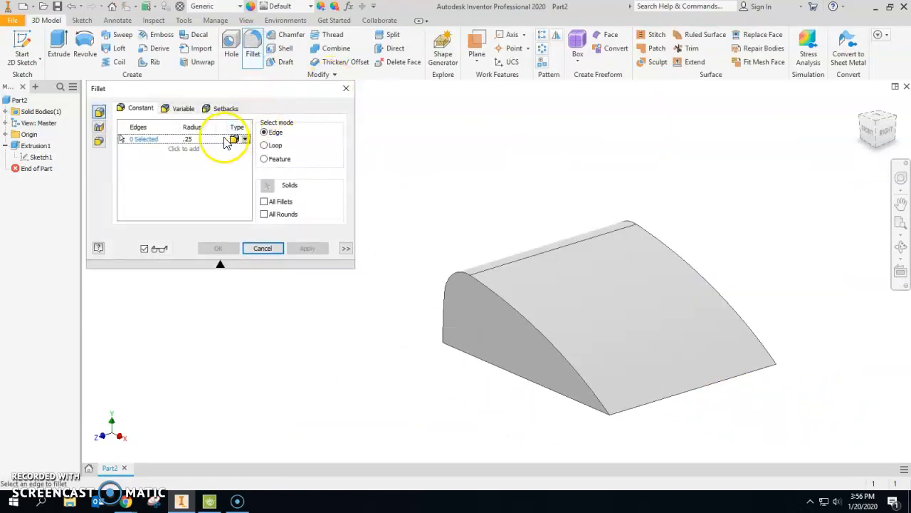
click(563, 366)
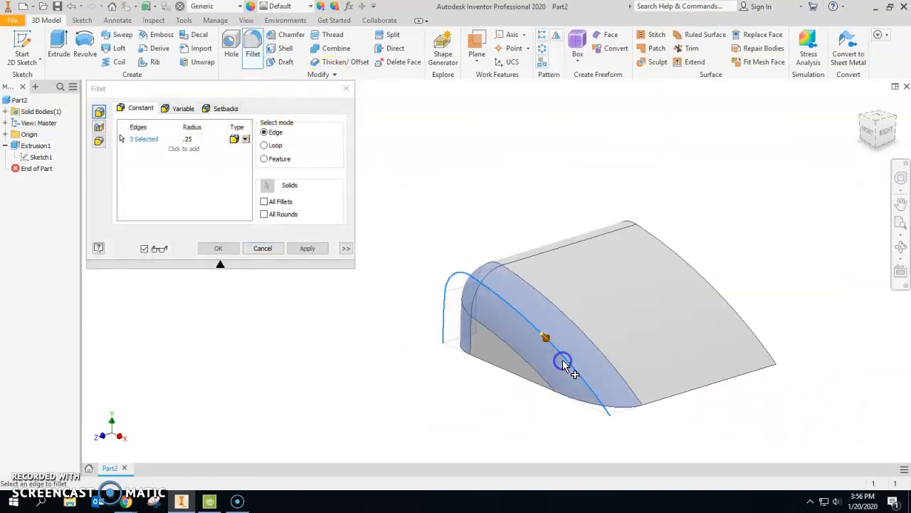
click(712, 280)
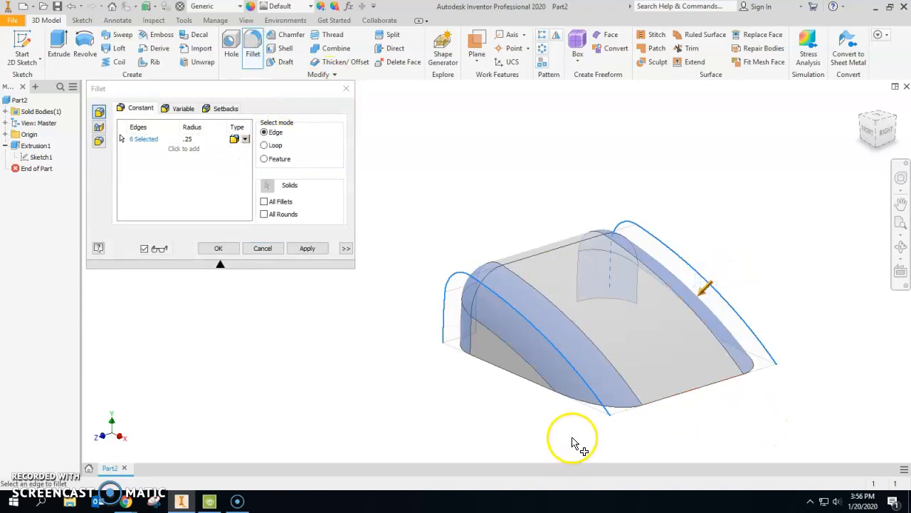
click(219, 248)
shift+middle_drag(566, 362, 332, 348)
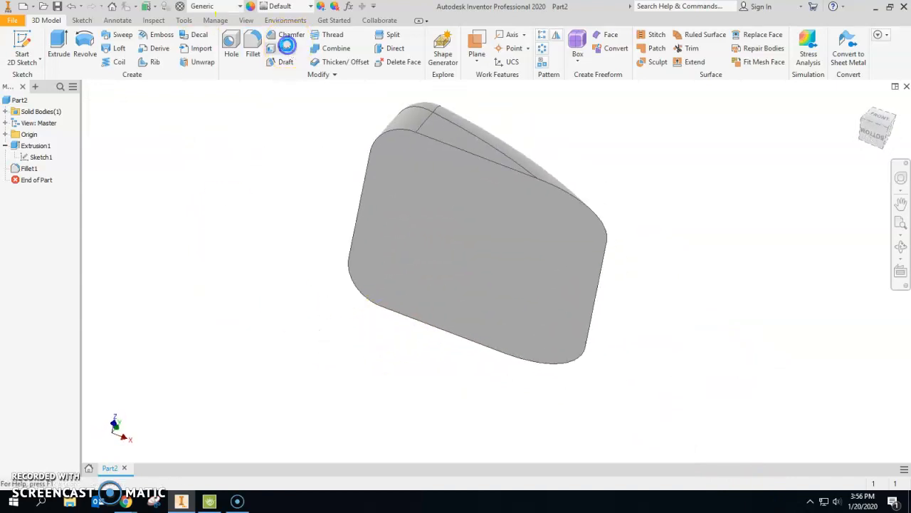
Shell the body to a .035 in wall thickness, removing its flat bottom face
click(286, 47)
drag(230, 185, 179, 187)
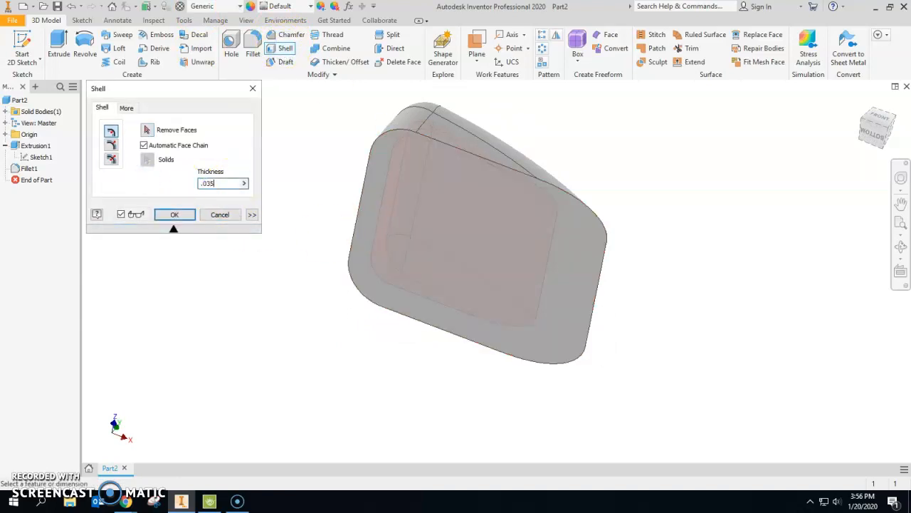
click(530, 267)
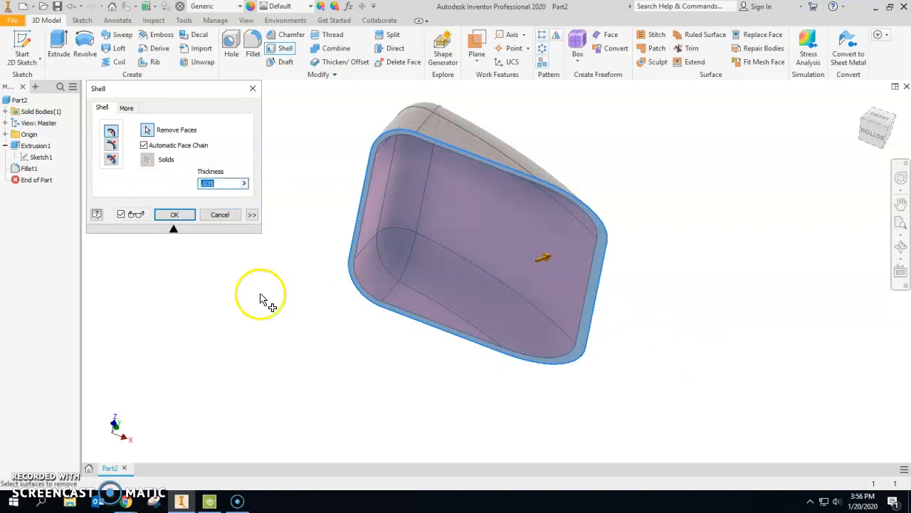
click(175, 214)
Create a work plane offset .335 in outward from the shell's open rim, checking the distance in the automoblox drawing PDF
shift+middle_drag(427, 291, 365, 367)
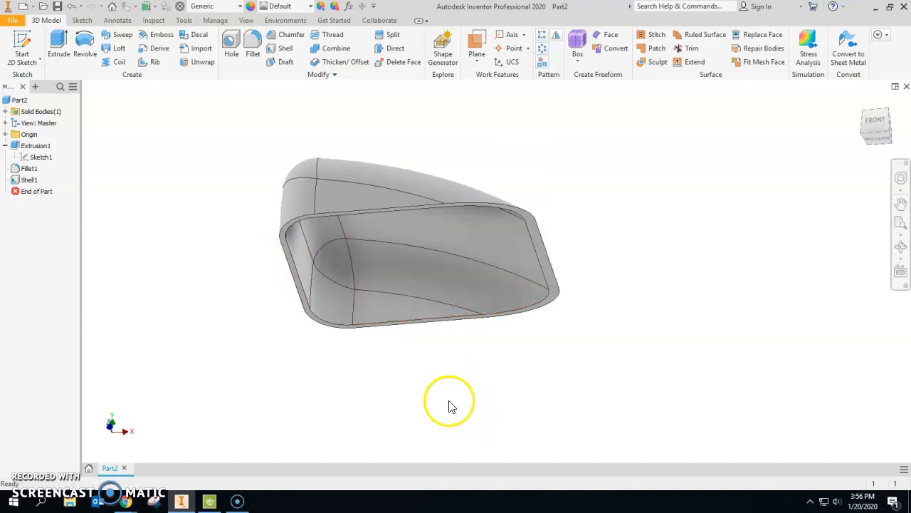
click(477, 64)
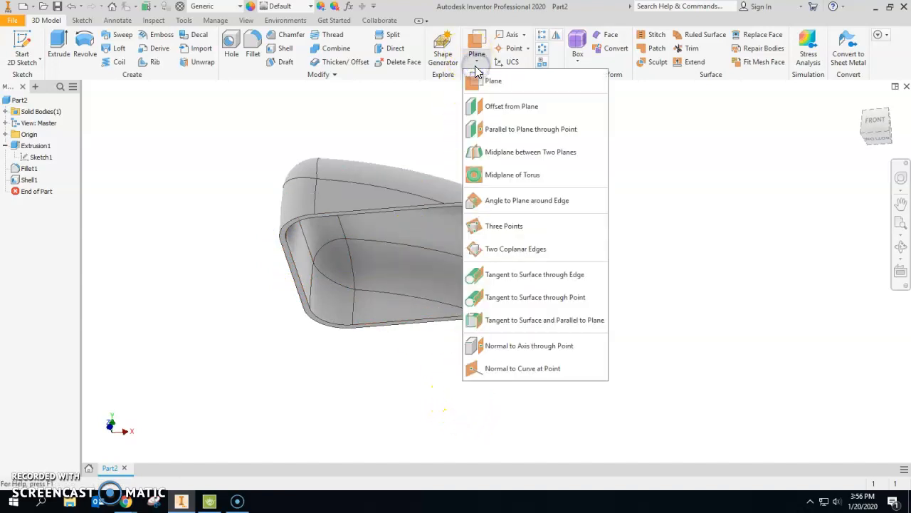
click(491, 106)
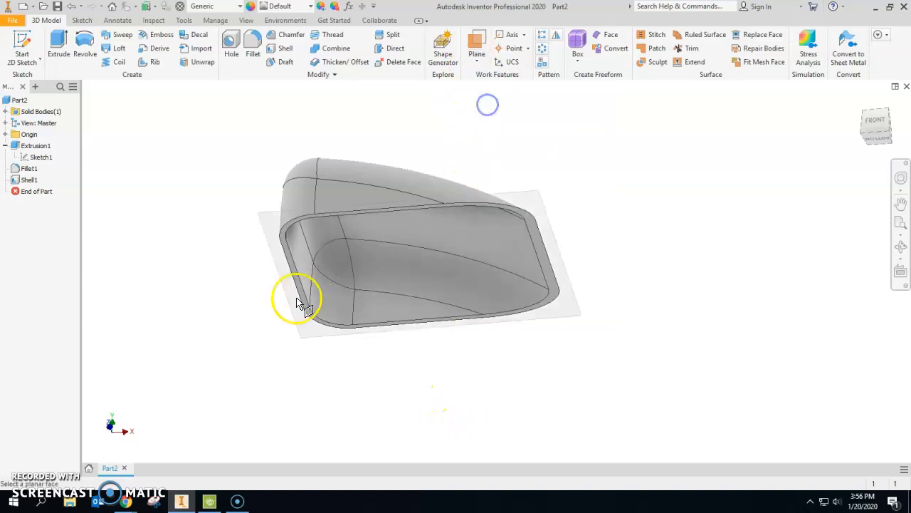
click(287, 235)
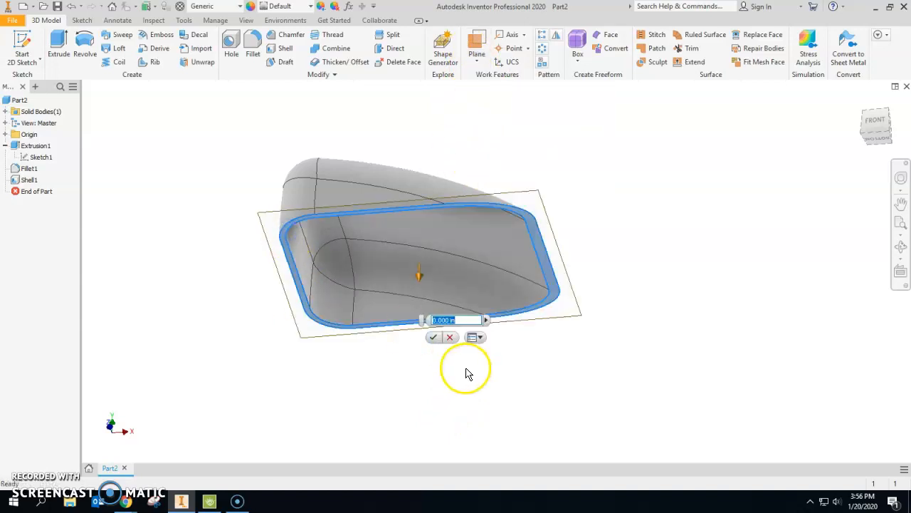
drag(910, 5, 541, 1)
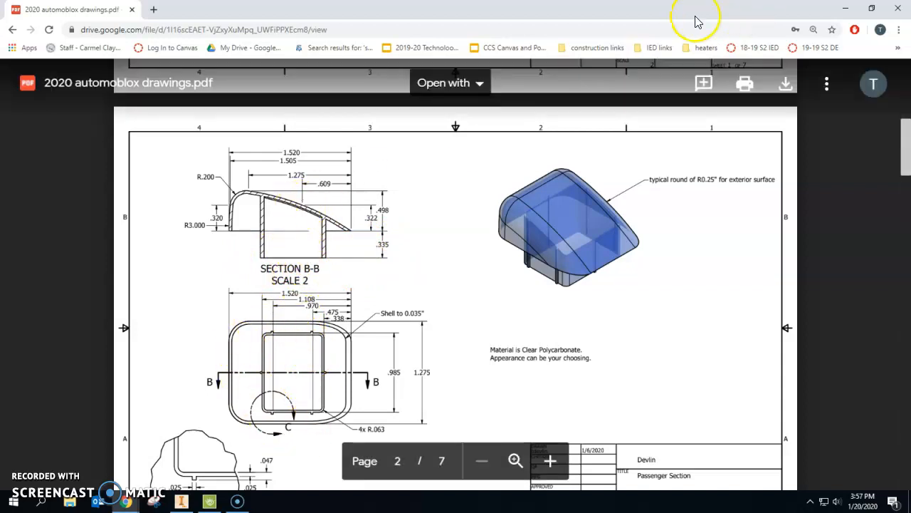
drag(76, 14, 910, 8)
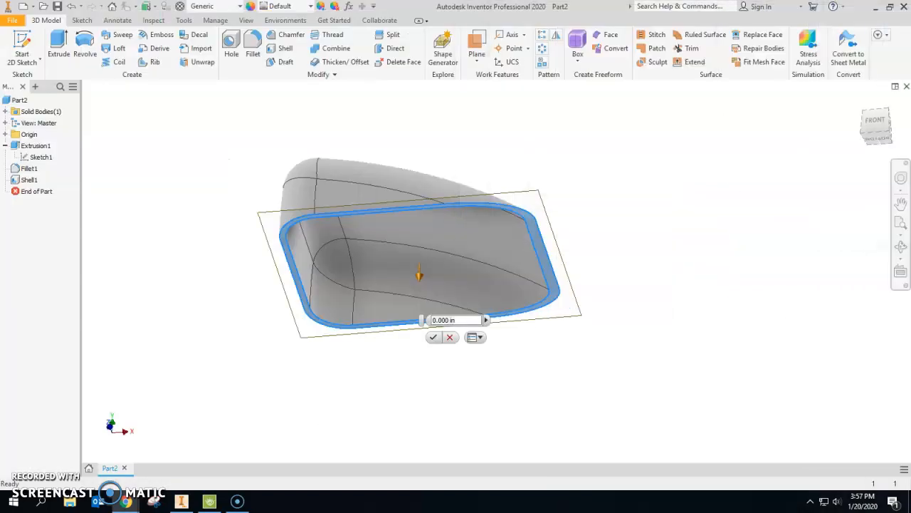
click(449, 320)
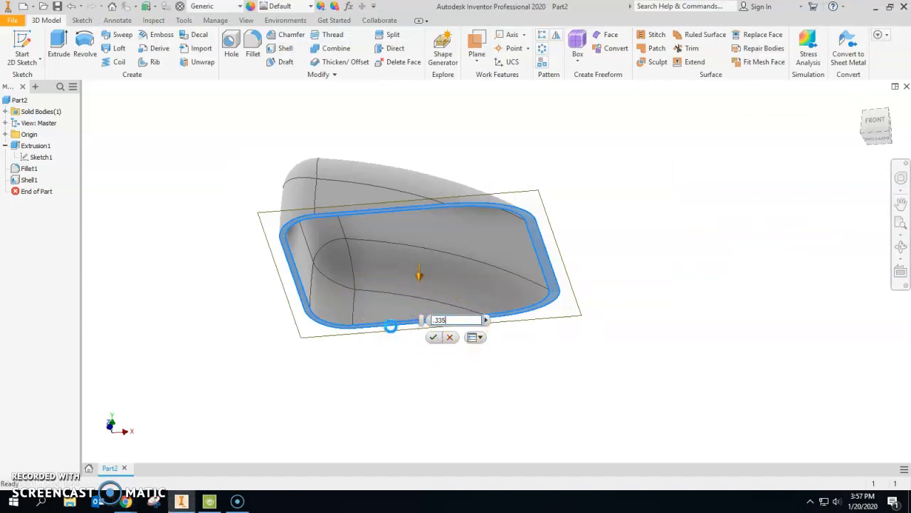
click(403, 339)
Start a sketch on the offset work plane and draw a rectangle about .571 in high inside the shell outline
mouse_move(589, 273)
shift+middle_down()
mouse_move(584, 292)
mouse_move(576, 261)
shift+middle_up()
click(22, 47)
click(249, 236)
mouse_move(555, 321)
middle_down()
mouse_move(321, 452)
mouse_move(334, 419)
middle_up()
click(150, 42)
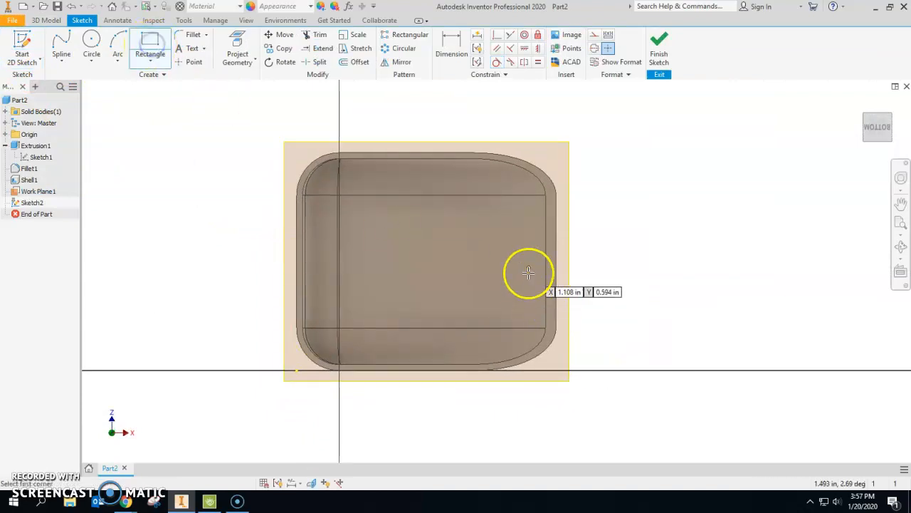
click(491, 214)
click(360, 310)
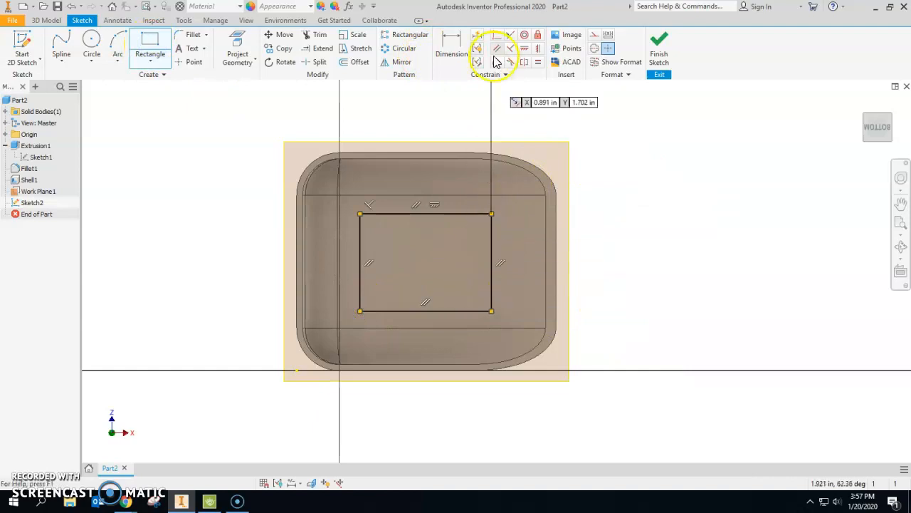
Align the midpoint of the rectangle's right side horizontally with the midpoint of the shell's straight right edge
click(537, 48)
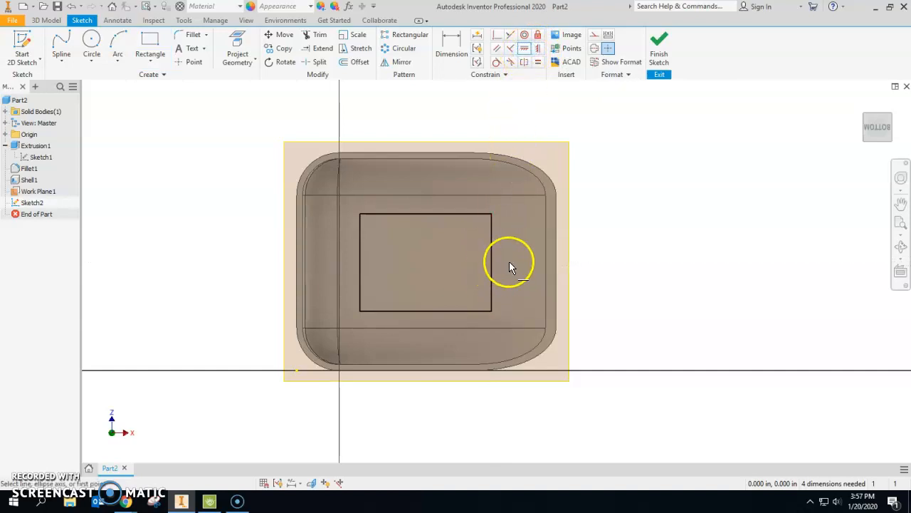
click(489, 262)
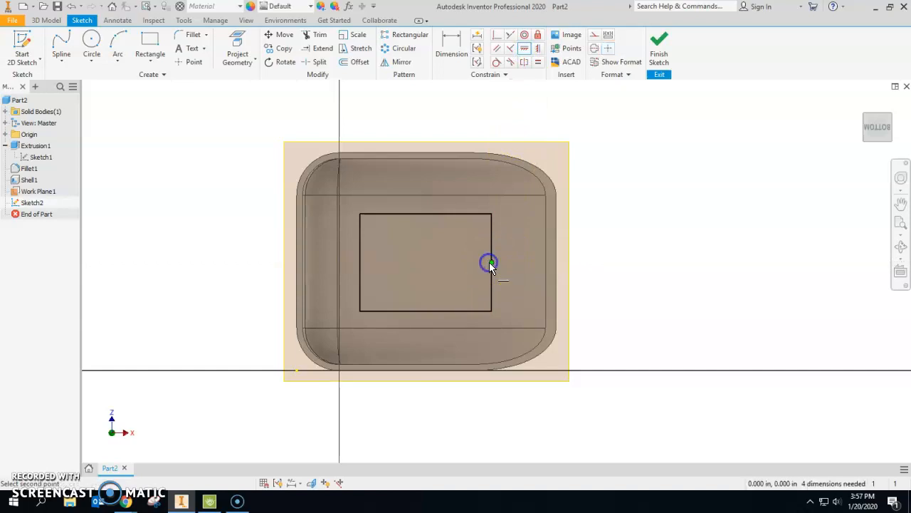
click(556, 263)
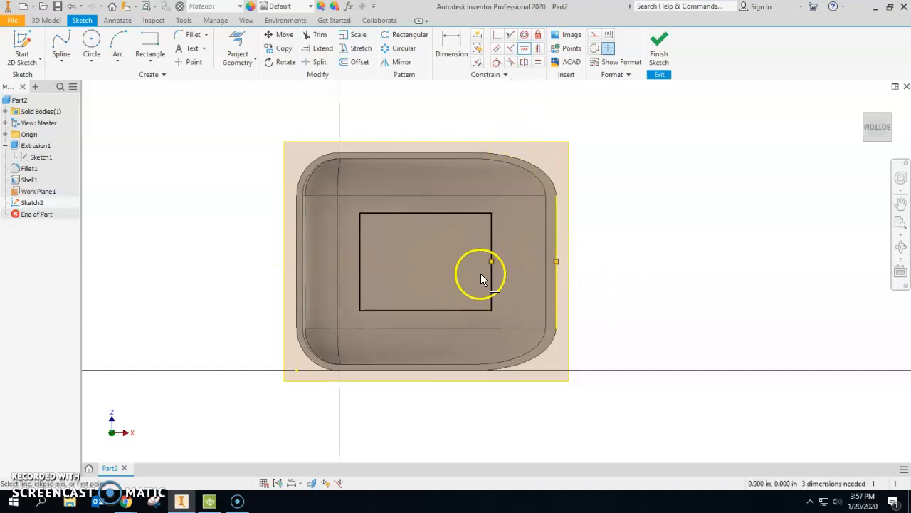
Dimension the rectangle's height as .985 in
click(451, 54)
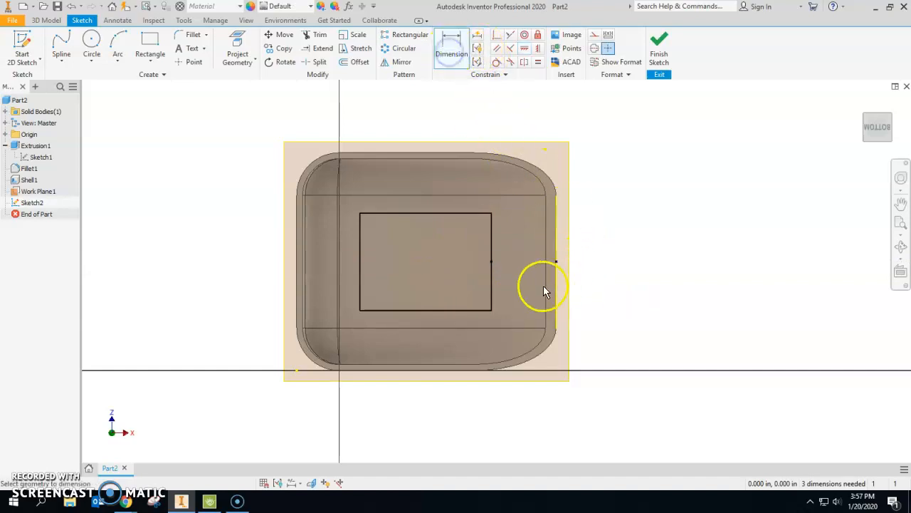
click(491, 244)
click(644, 240)
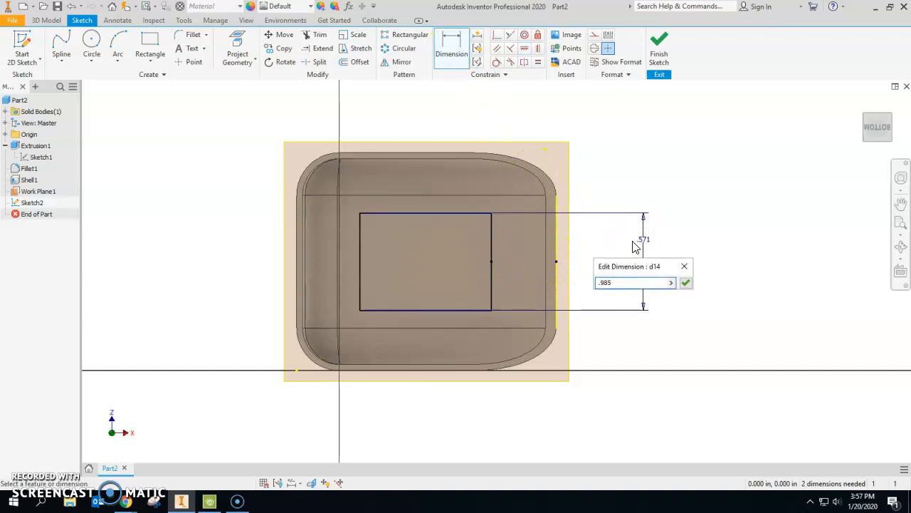
key(Return)
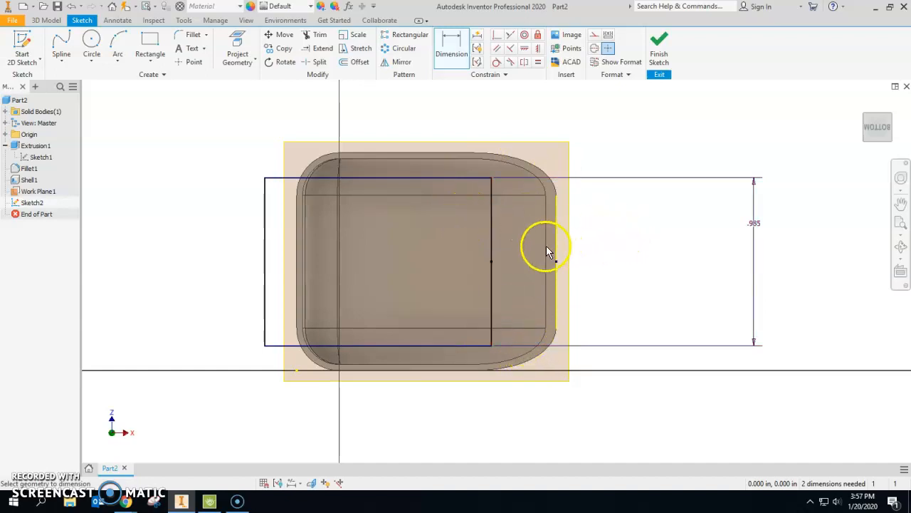
Dimension the rectangle's right side .338 in and its left side 1.108 in from the shell's straight right edge
click(447, 55)
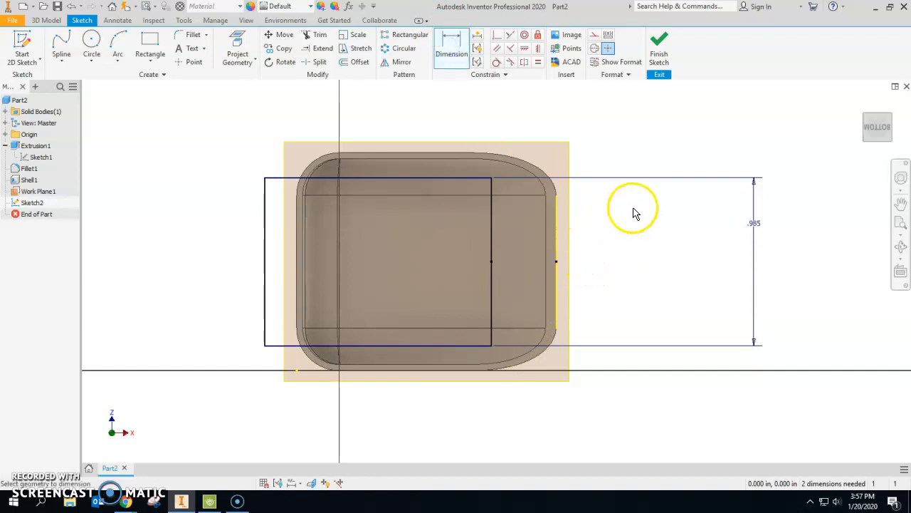
click(558, 232)
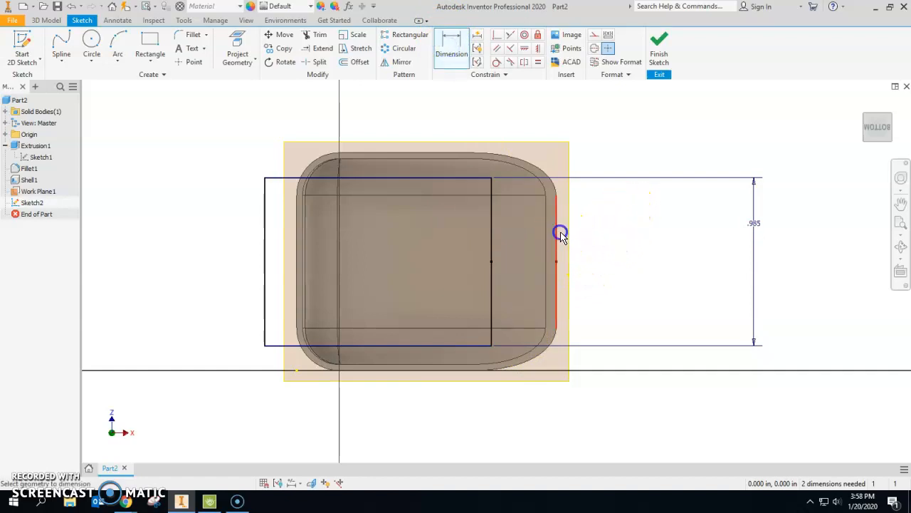
click(491, 240)
click(503, 103)
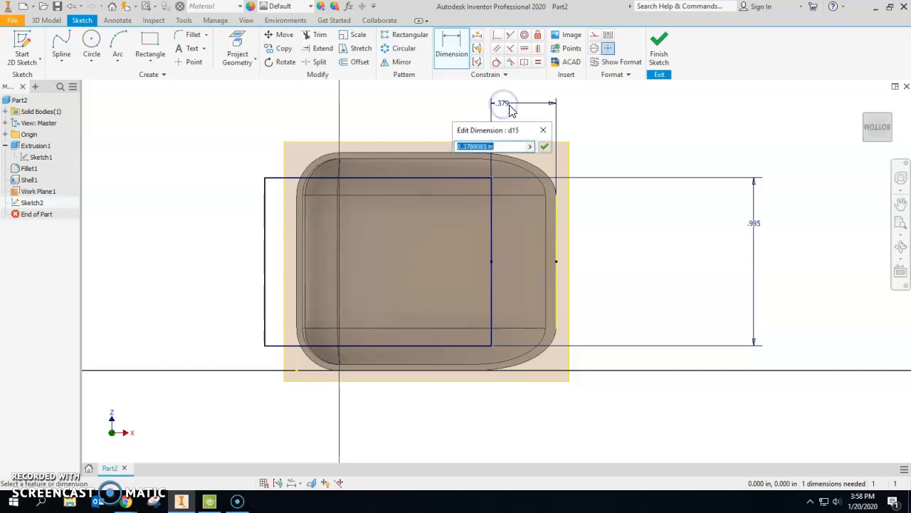
text(.338)
key(Return)
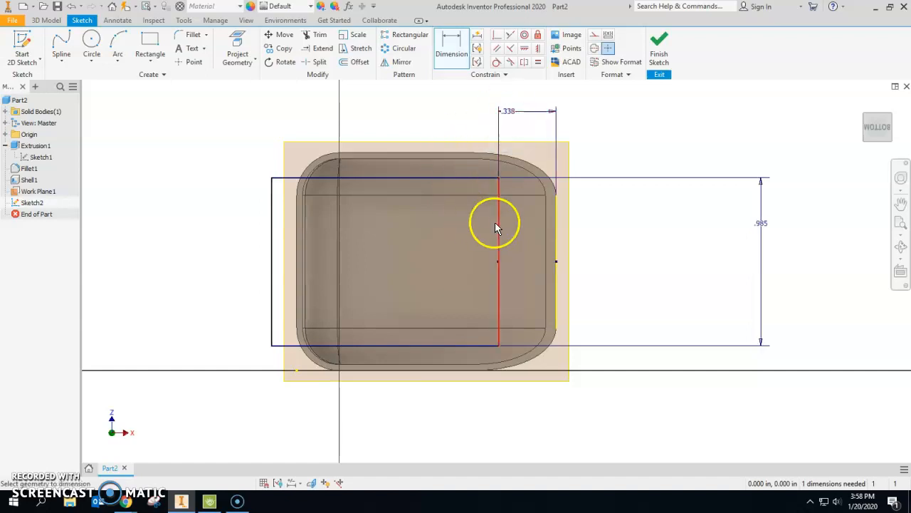
click(272, 212)
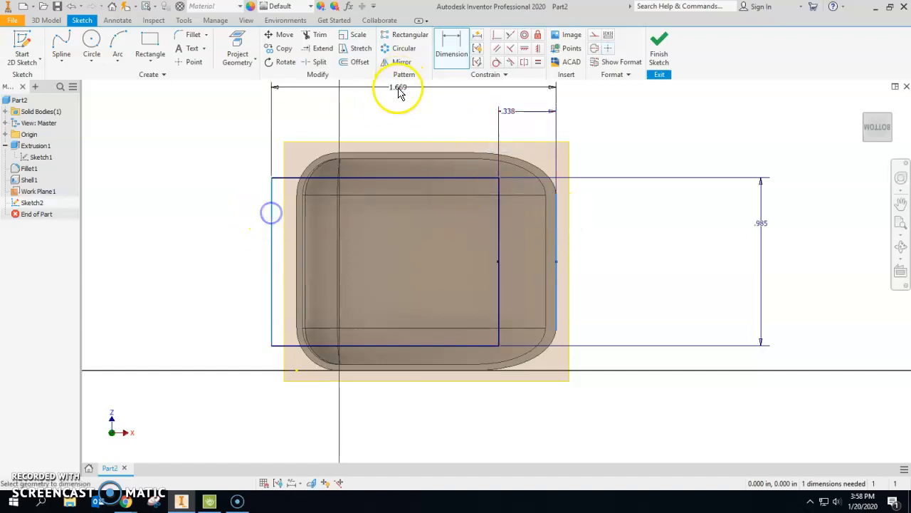
click(397, 92)
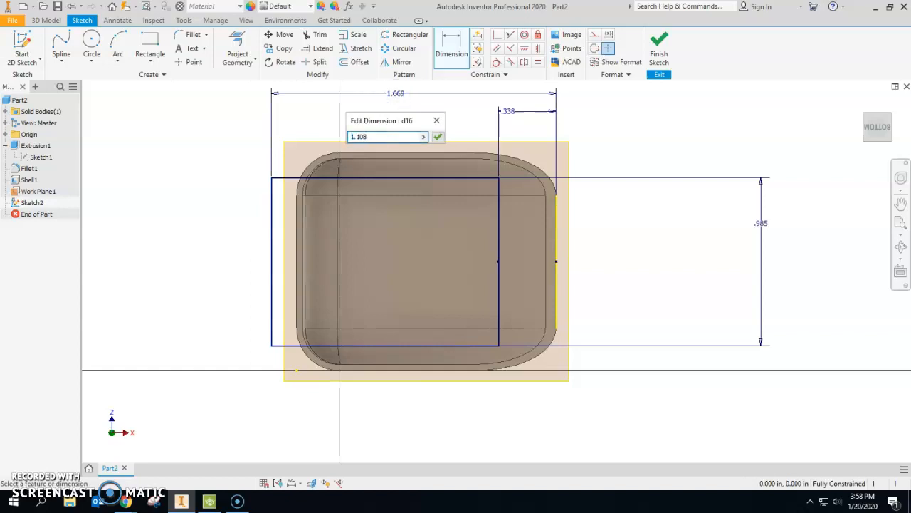
key(Return)
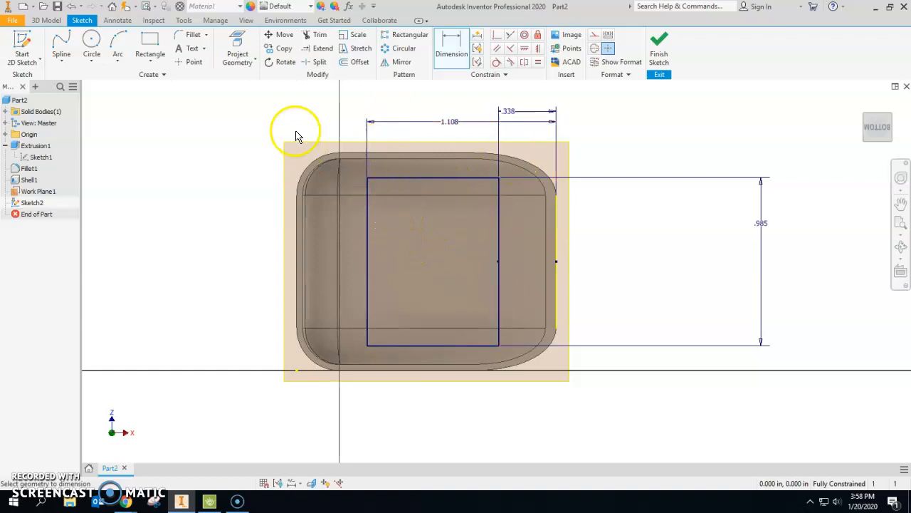
Round all four corners of the rectangle with .063 in sketch fillets
click(190, 36)
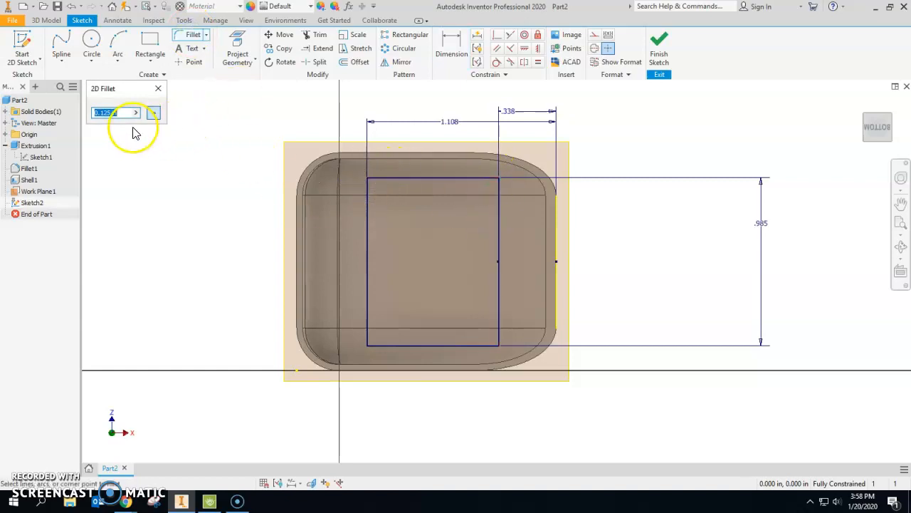
text(.063)
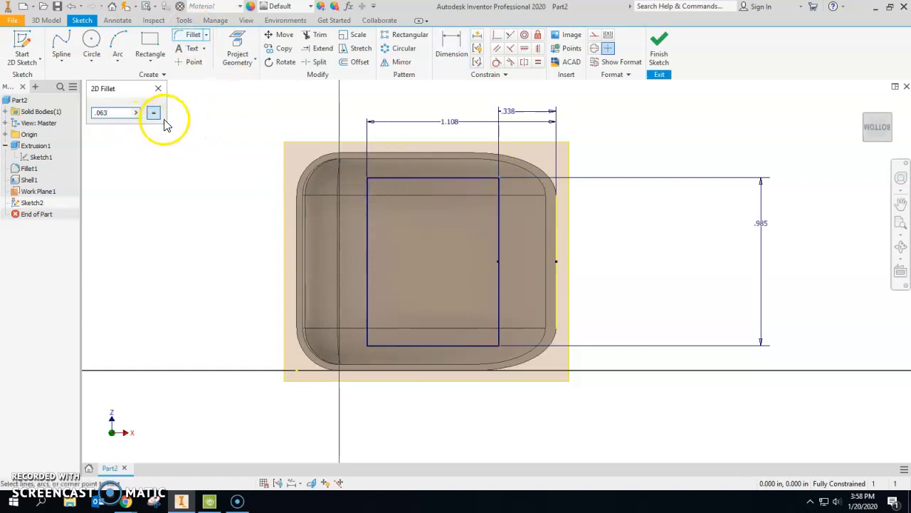
click(367, 344)
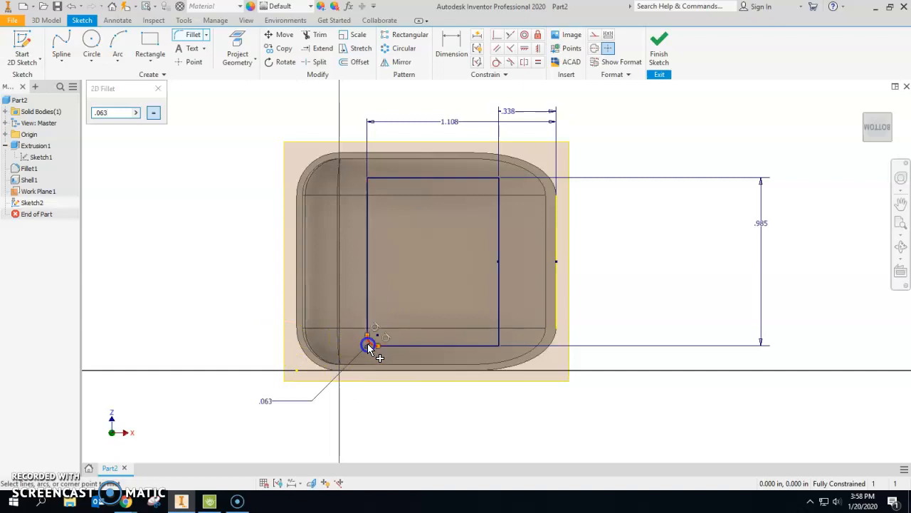
click(497, 344)
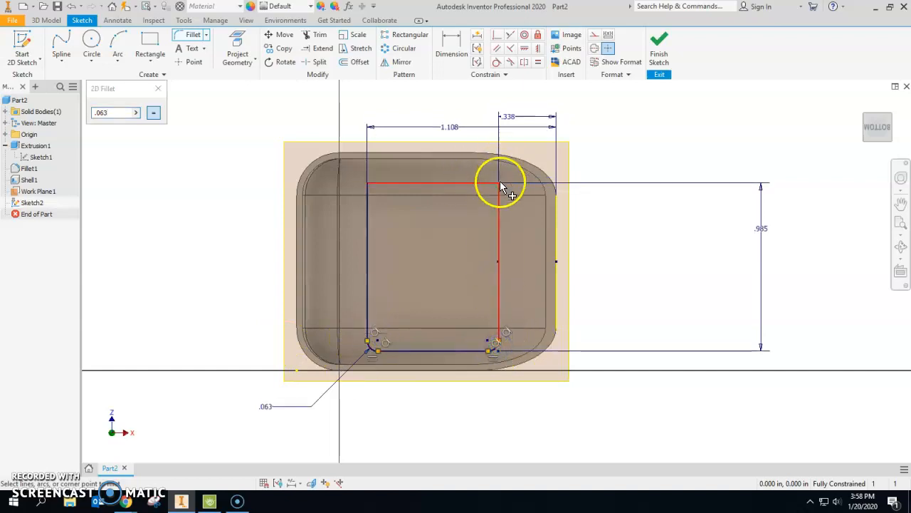
click(499, 180)
click(368, 178)
Consult the Passenger Section sheet and Detail C in the automoblox drawings PDF, and offset the sketch's rounded rectangle inward by .025 in
drag(910, 4, 210, 1)
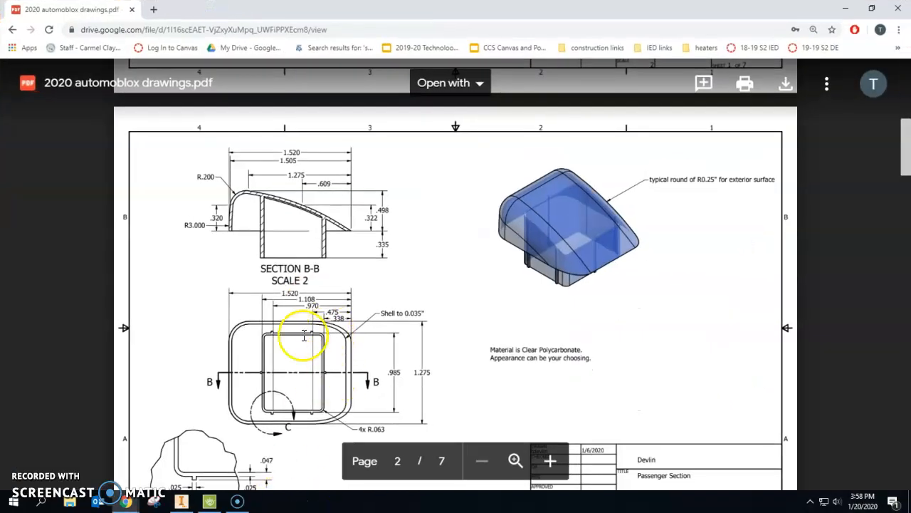
scroll(249, 410, down, 3)
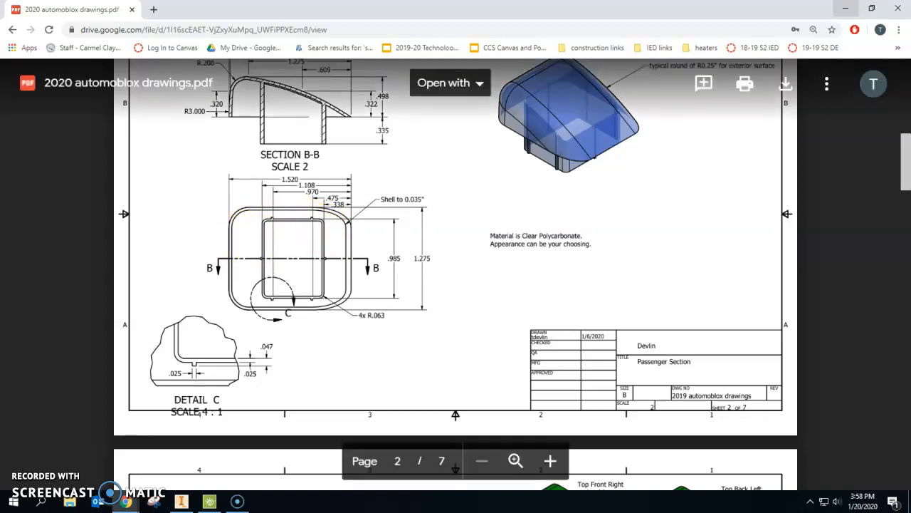
click(847, 8)
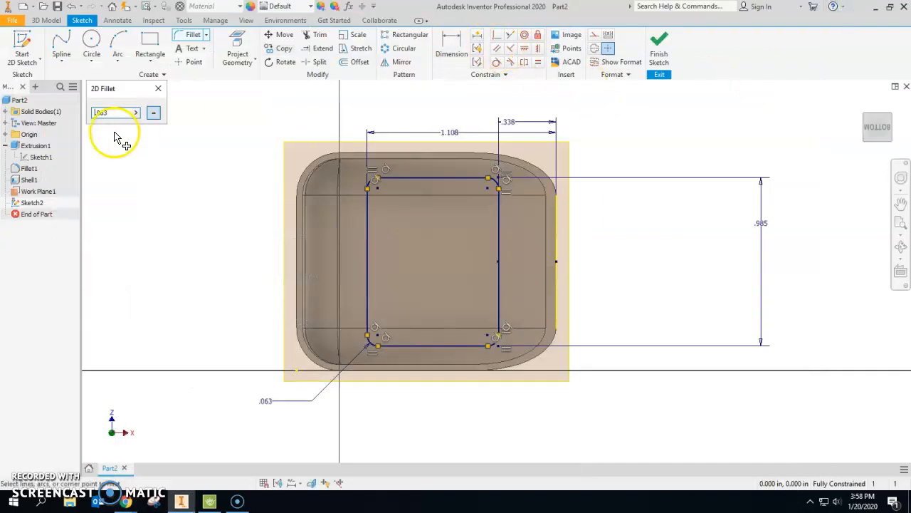
click(158, 116)
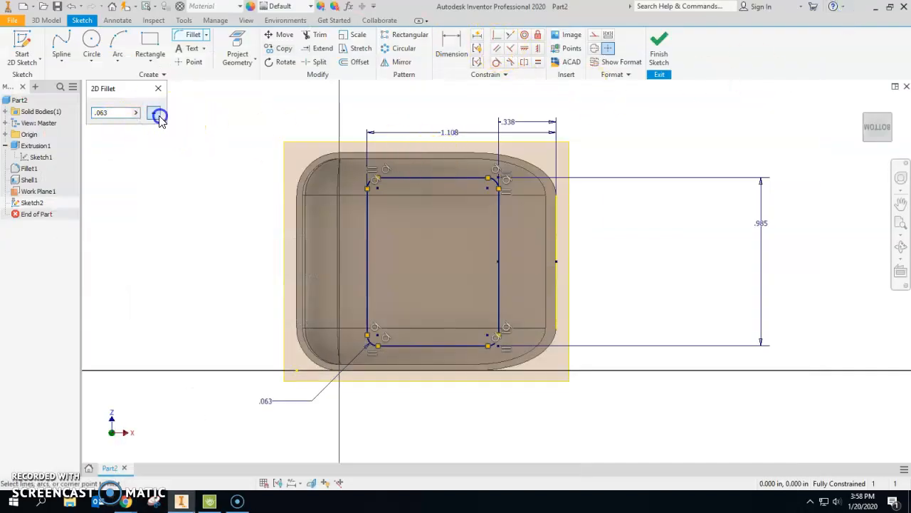
key(Escape)
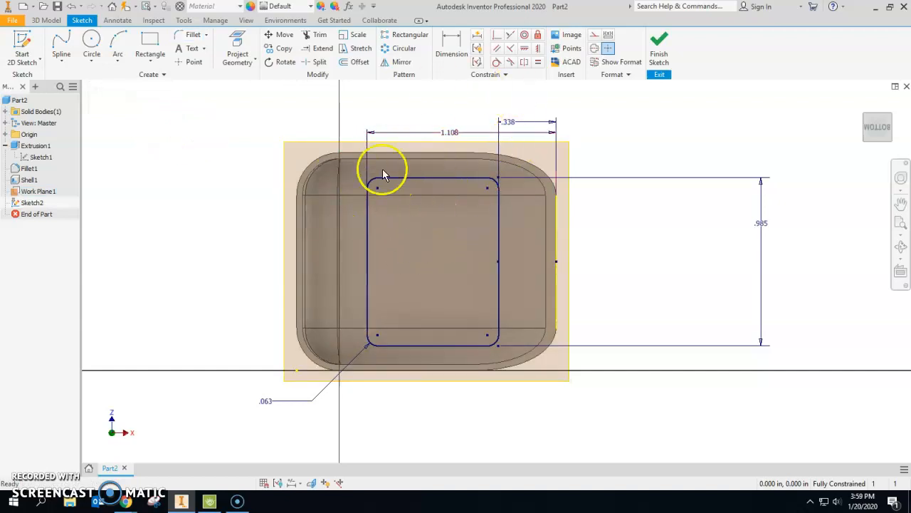
click(356, 62)
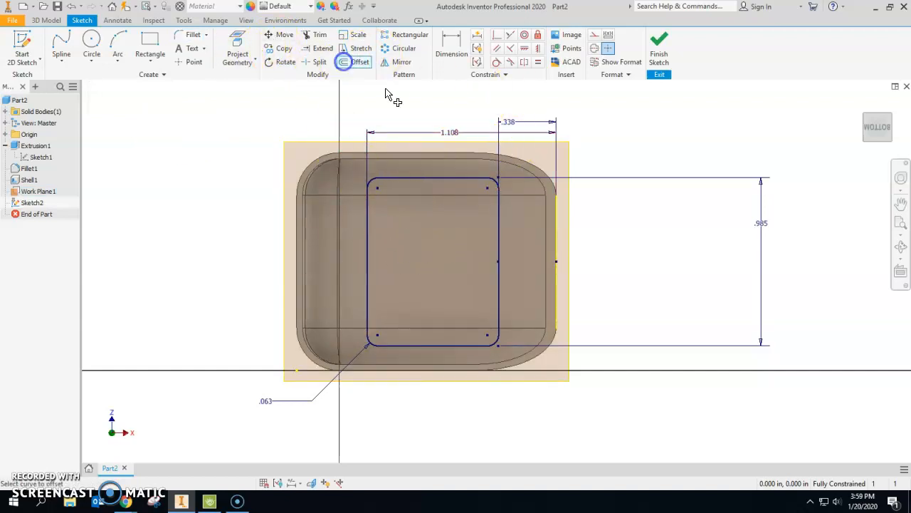
click(456, 178)
mouse_move(457, 188)
mouse_down()
mouse_move(472, 147)
mouse_move(455, 180)
mouse_up()
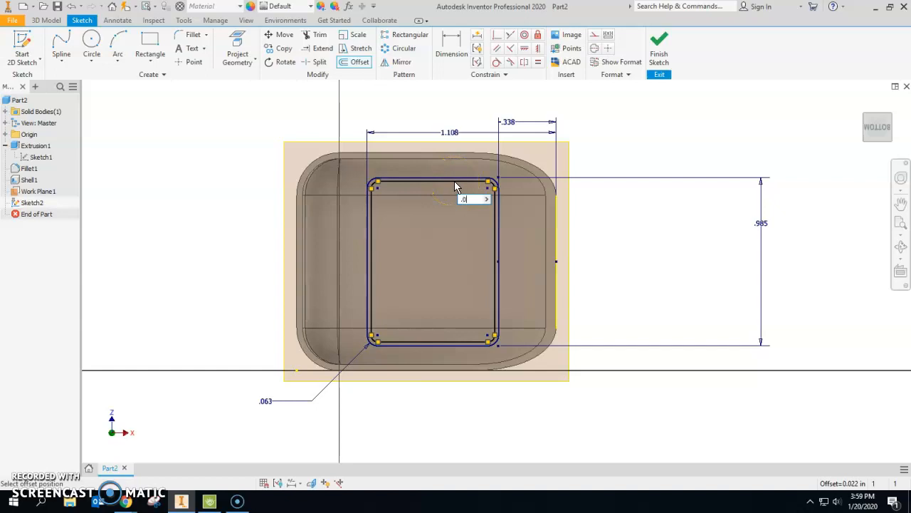
click(454, 180)
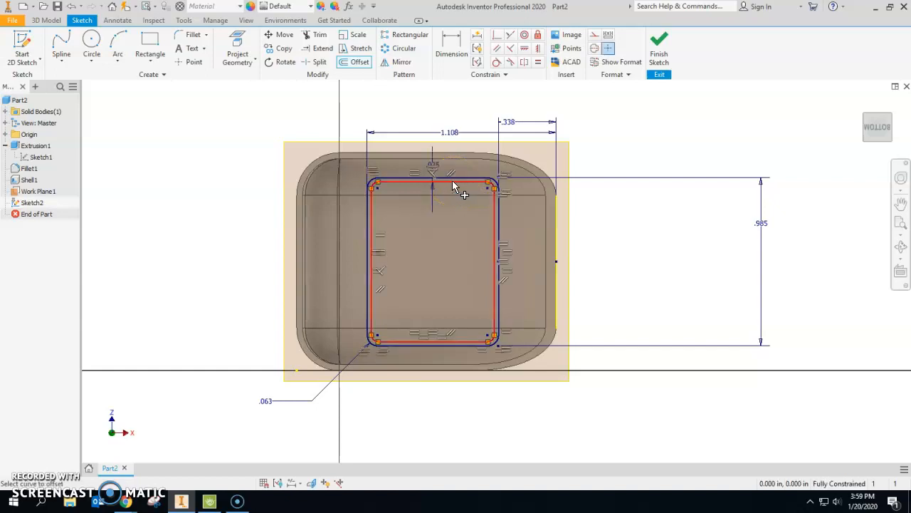
scroll(527, 244, up, 3)
scroll(528, 244, down, 3)
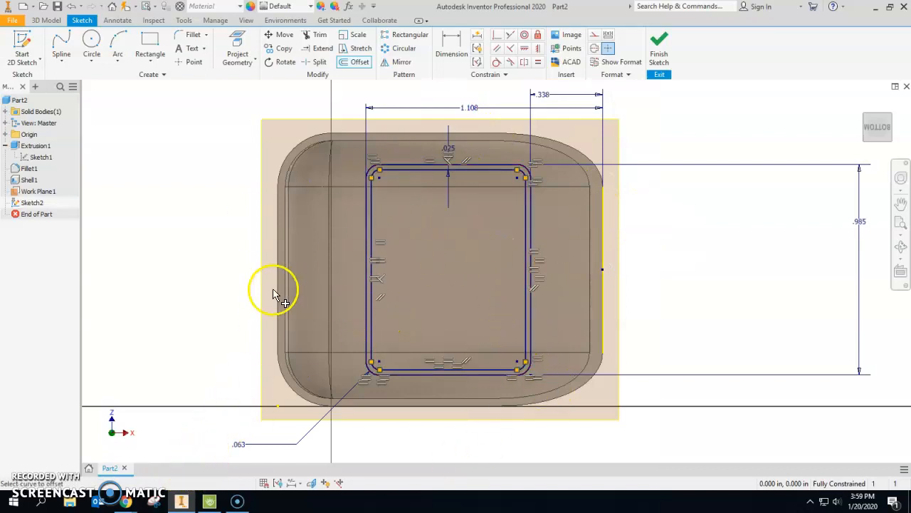
Check the tab layout in the automoblox drawings PDF and sketch a small rectangle projecting outward from the outer rounded rectangle's right side
mouse_move(126, 501)
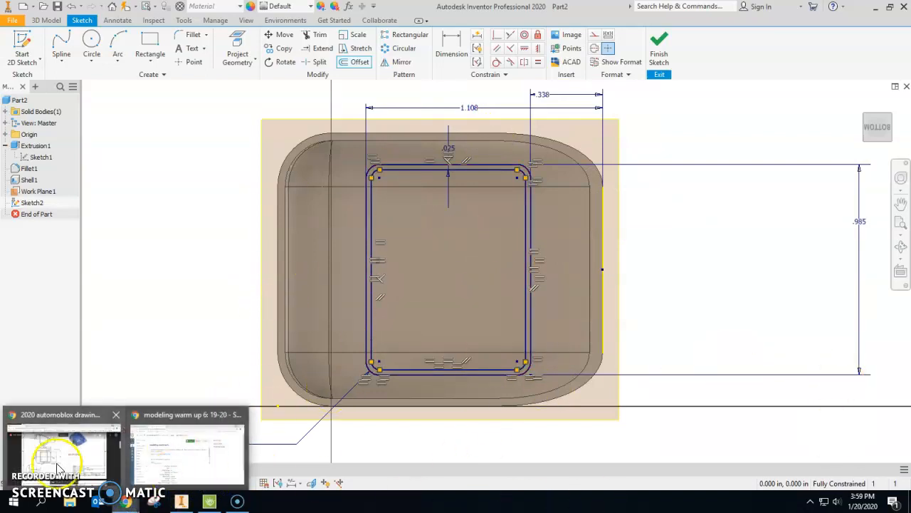
click(65, 449)
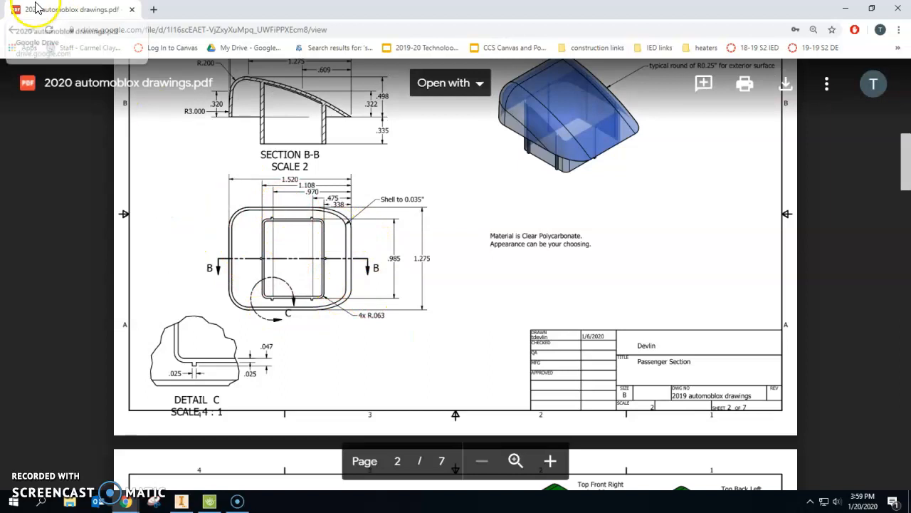
drag(48, 4, 910, 3)
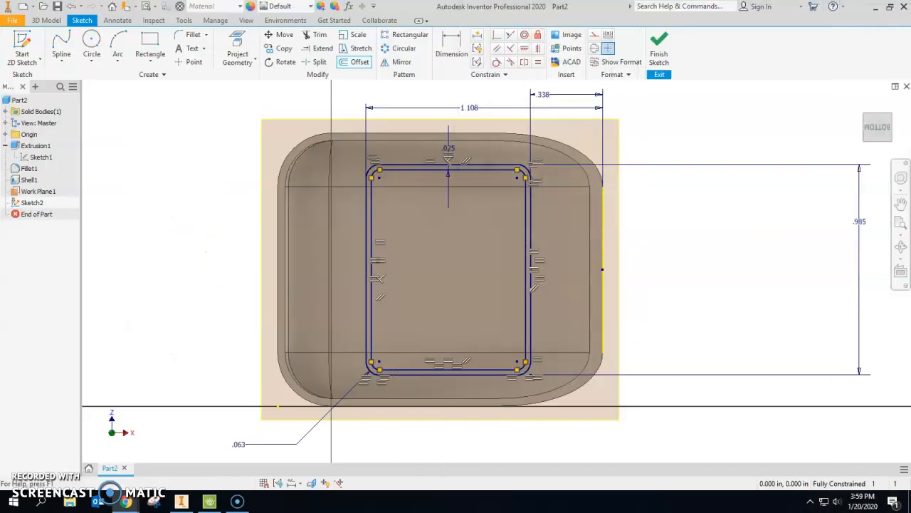
click(150, 43)
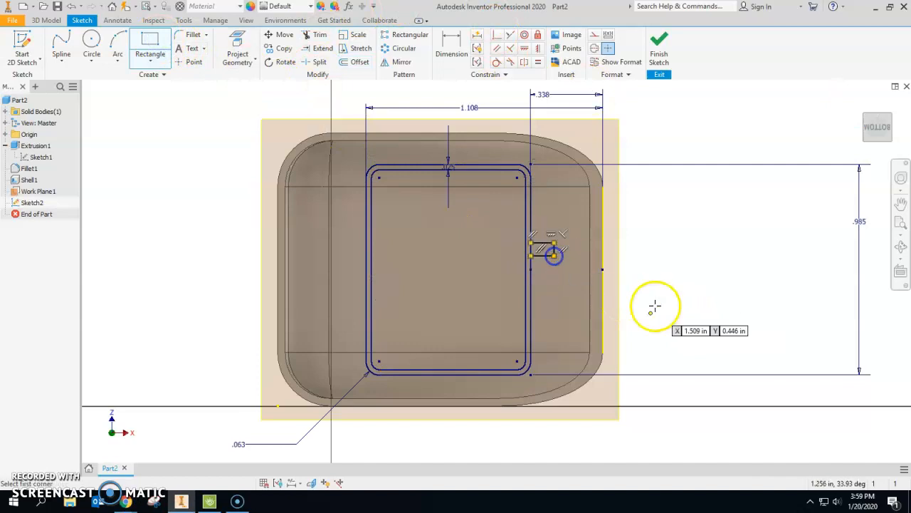
click(364, 230)
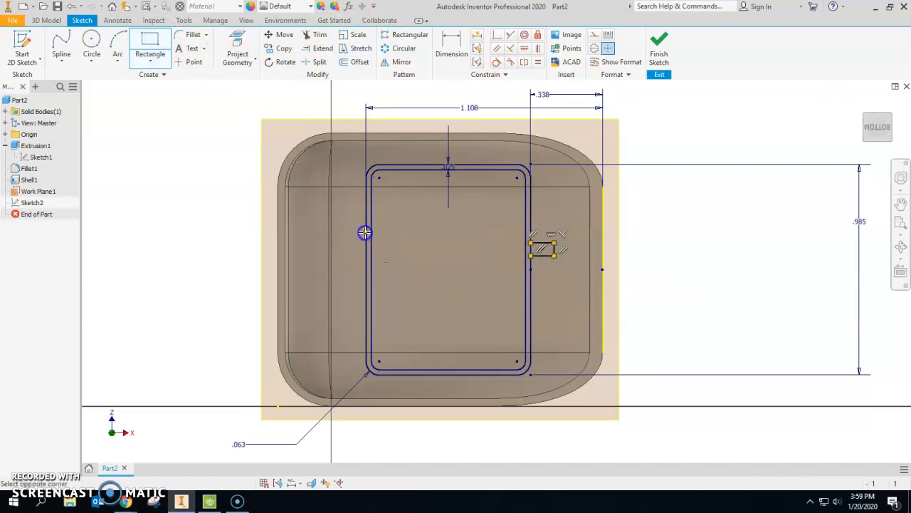
click(354, 248)
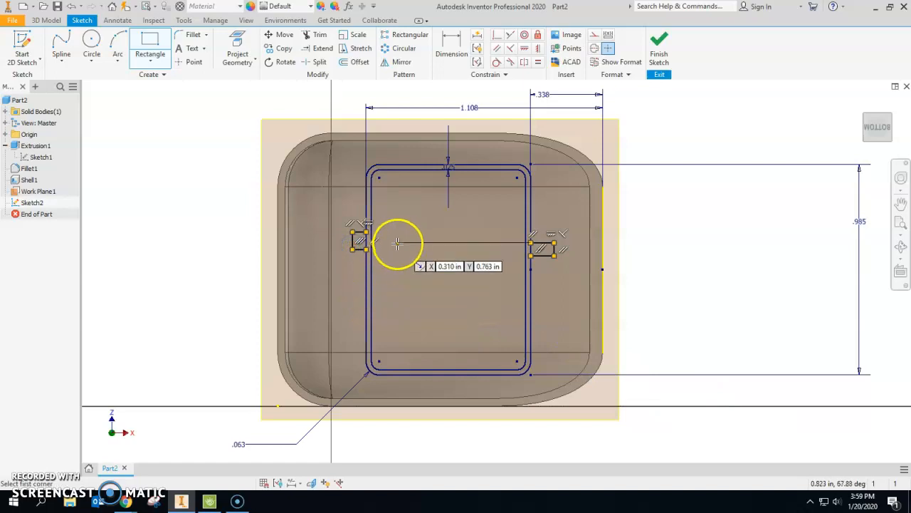
key(ctrl+z)
Sketch a small rectangle projecting outward from the outer rounded rectangle's left side, above its middle
click(153, 42)
click(366, 219)
click(357, 229)
scroll(356, 206, up, 5)
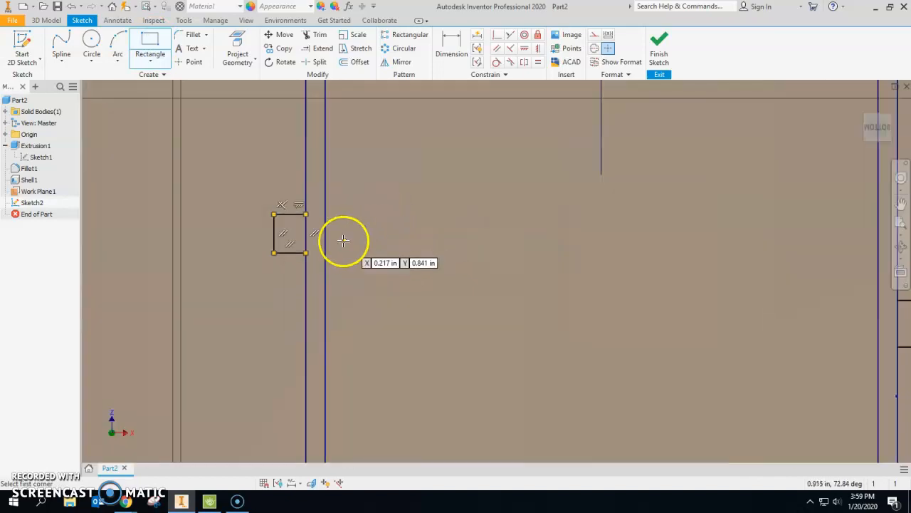
scroll(342, 240, down, 4)
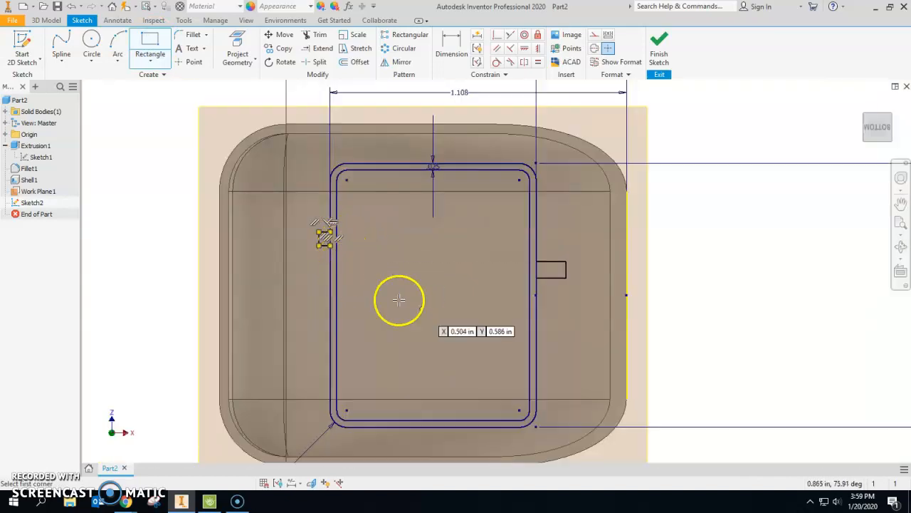
Apply a collinear constraint between the bottom edges of the left and right tab rectangles
click(511, 34)
click(323, 244)
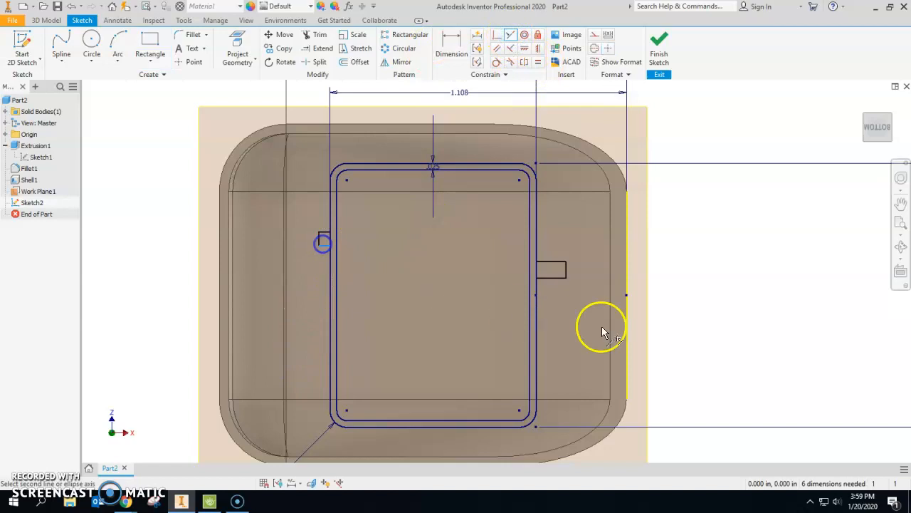
click(555, 280)
Try to make the left tab's top edge collinear with the right tab's upper horizontal edge
click(553, 246)
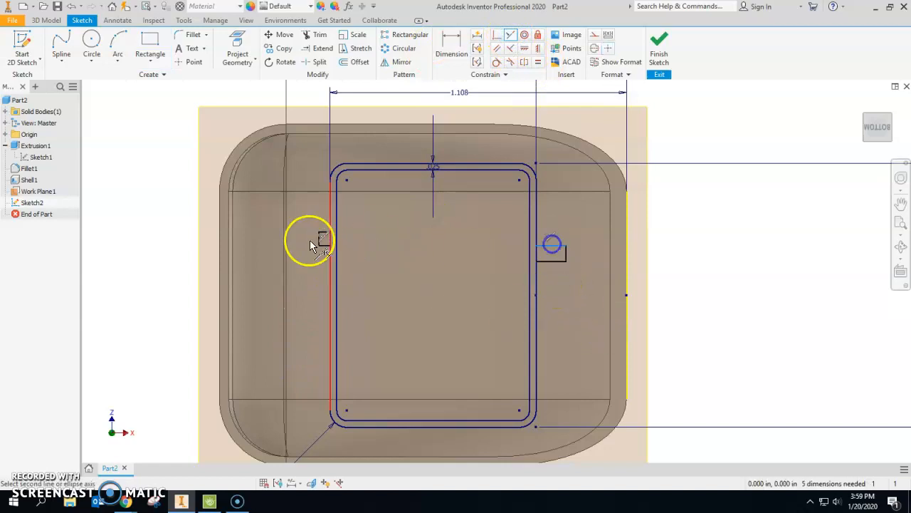
click(323, 232)
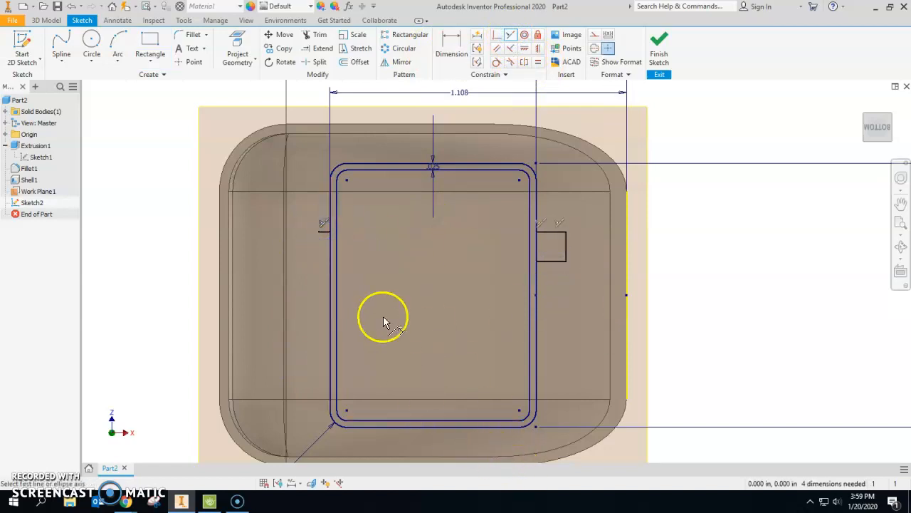
scroll(304, 210, up, 2)
scroll(342, 238, down, 3)
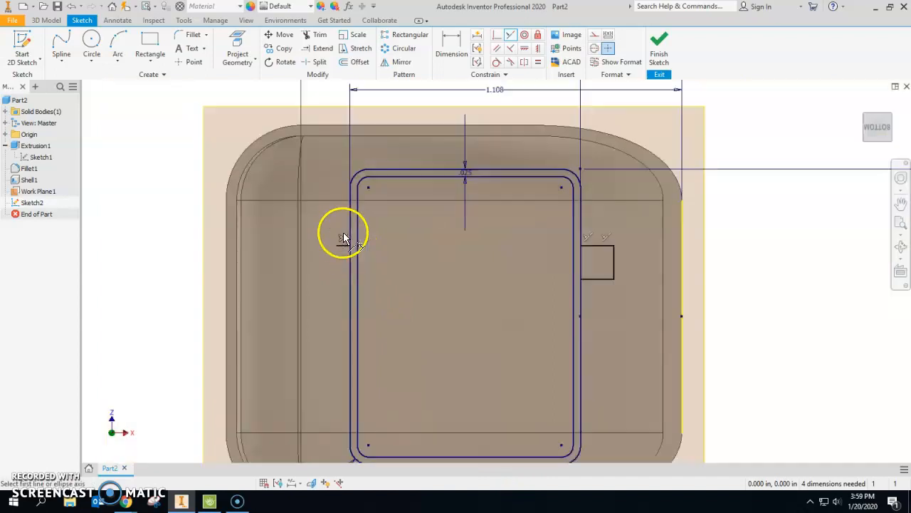
scroll(367, 237, up, 2)
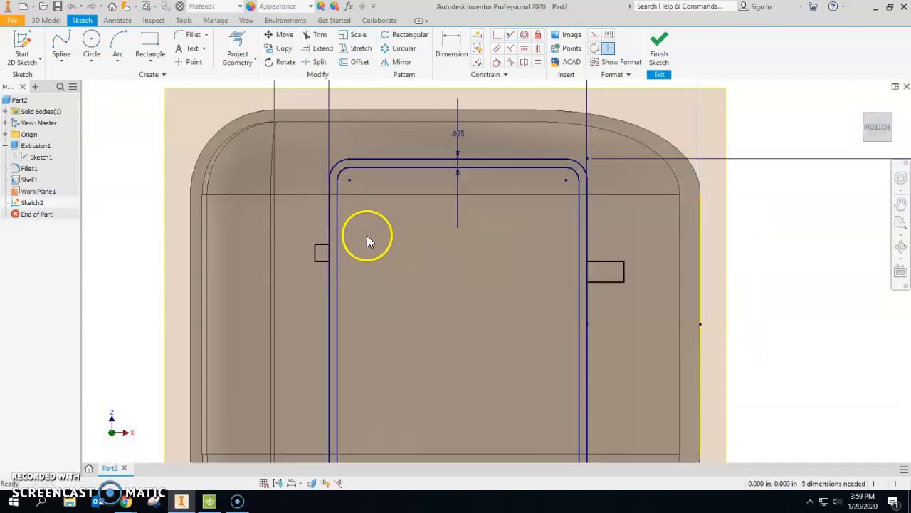
Align the midpoints of both tabs' outer vertical edges horizontally with the midpoint of the large rectangle's right side
click(539, 50)
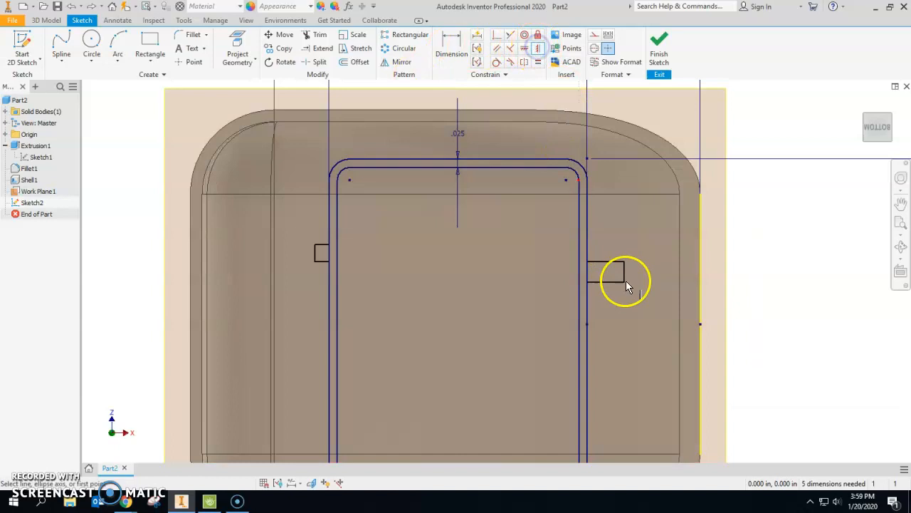
click(523, 51)
click(624, 271)
click(587, 326)
click(314, 252)
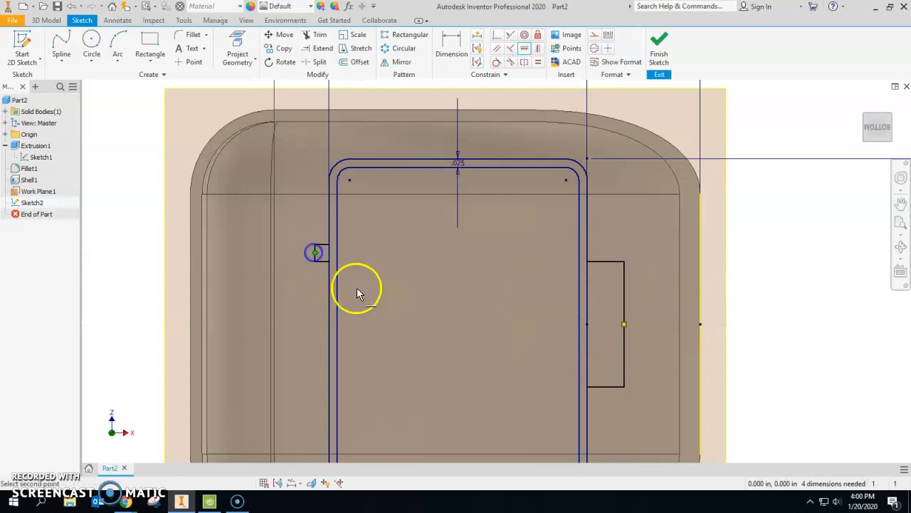
click(624, 324)
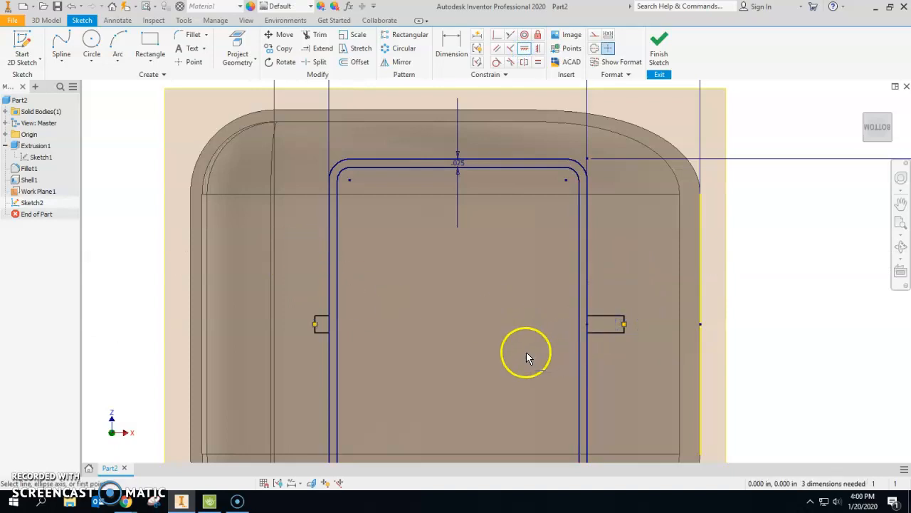
Apply an equal constraint between the horizontal edges of the left and right tabs
middle_drag(527, 352, 499, 259)
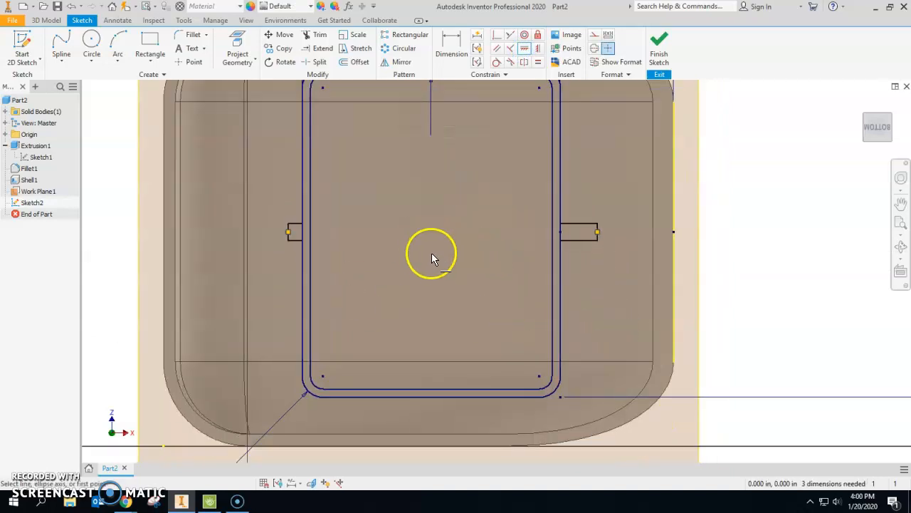
click(538, 62)
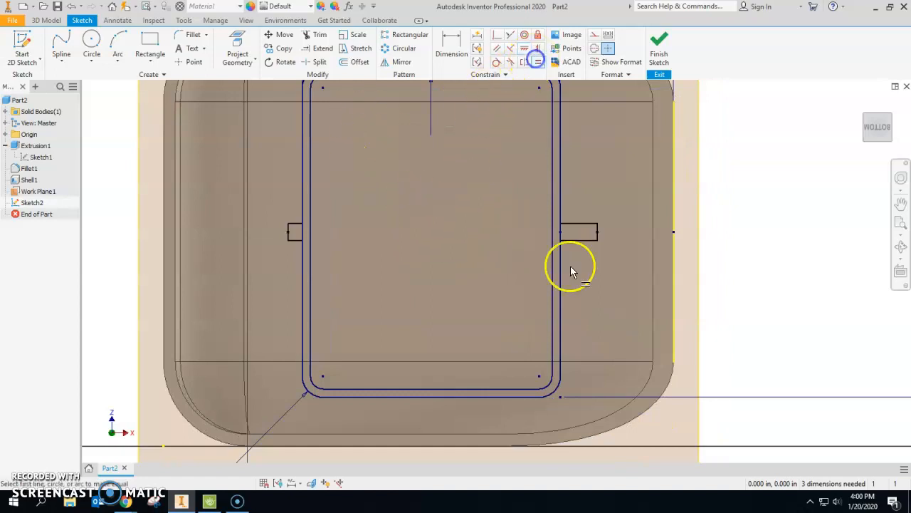
click(296, 242)
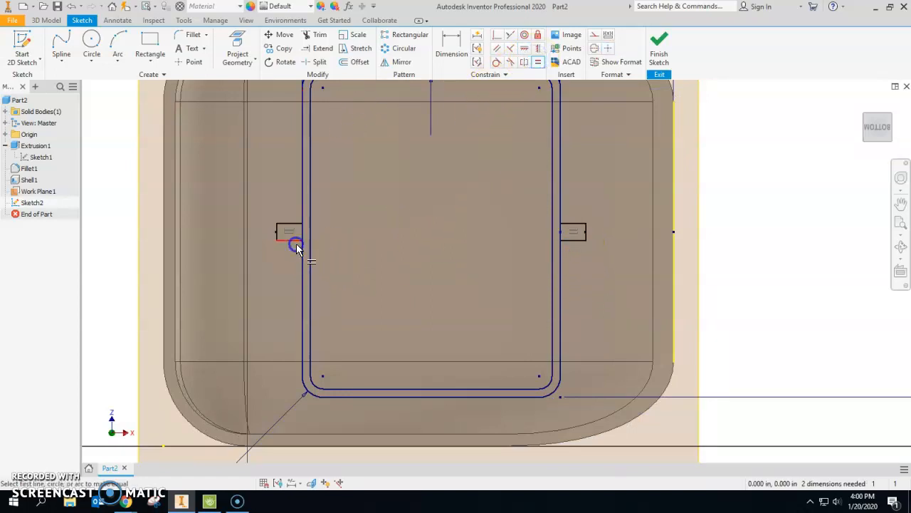
Try to add another equal constraint to the edges of the left and right tabs
scroll(274, 226, down, 5)
click(286, 228)
scroll(517, 260, up, 5)
scroll(534, 240, down, 5)
click(512, 256)
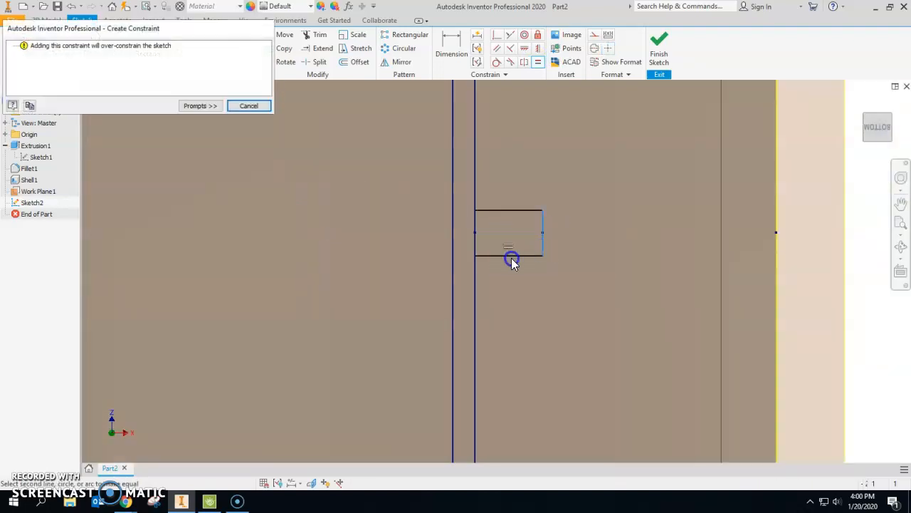
click(249, 105)
Dimension the right tab's outer edge .047 in from the right side of the inner offset rectangle
scroll(313, 306, up, 5)
scroll(429, 324, down, 1)
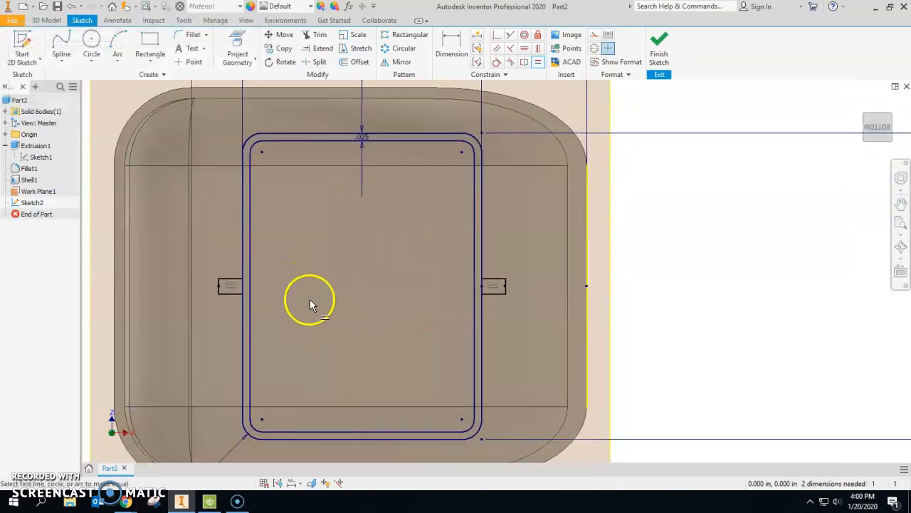
click(447, 45)
click(472, 305)
scroll(503, 287, down, 5)
click(532, 290)
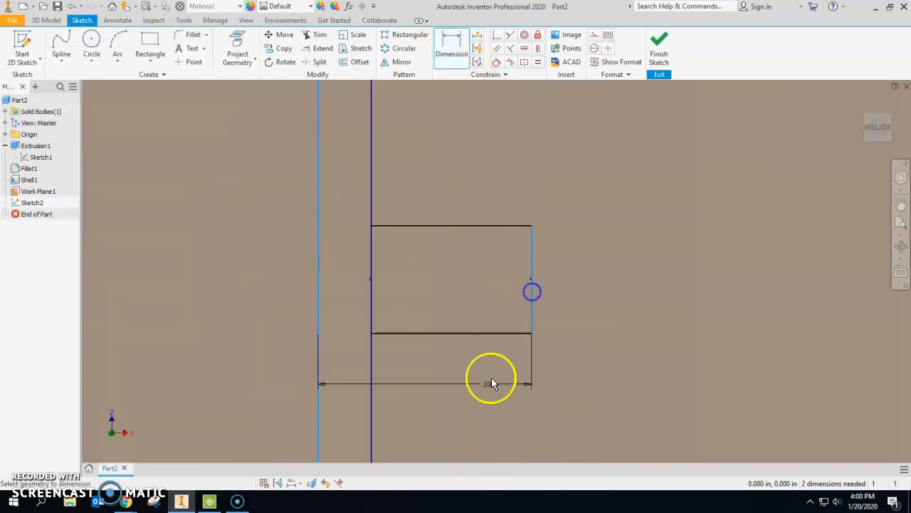
click(484, 406)
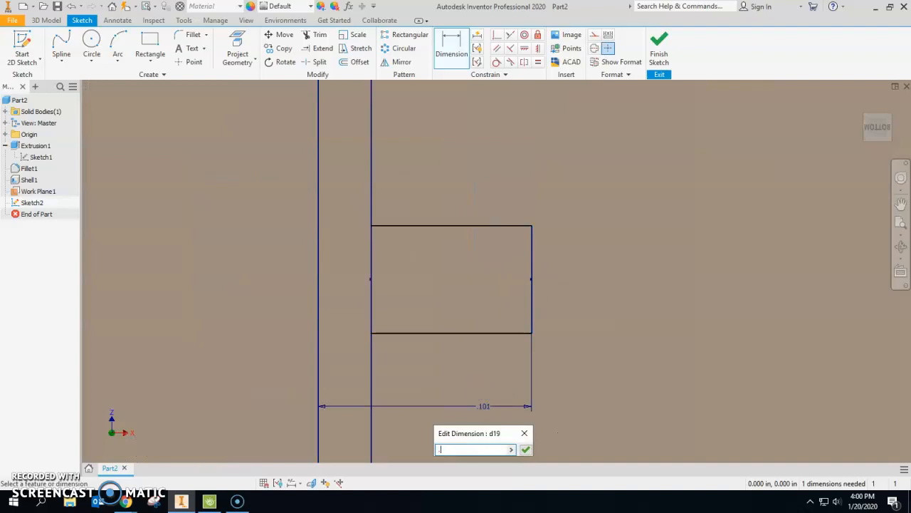
text(.047)
key(Return)
Dimension the height of the right tab's outer vertical edge as .025 in
scroll(470, 392, up, 3)
click(449, 343)
click(488, 338)
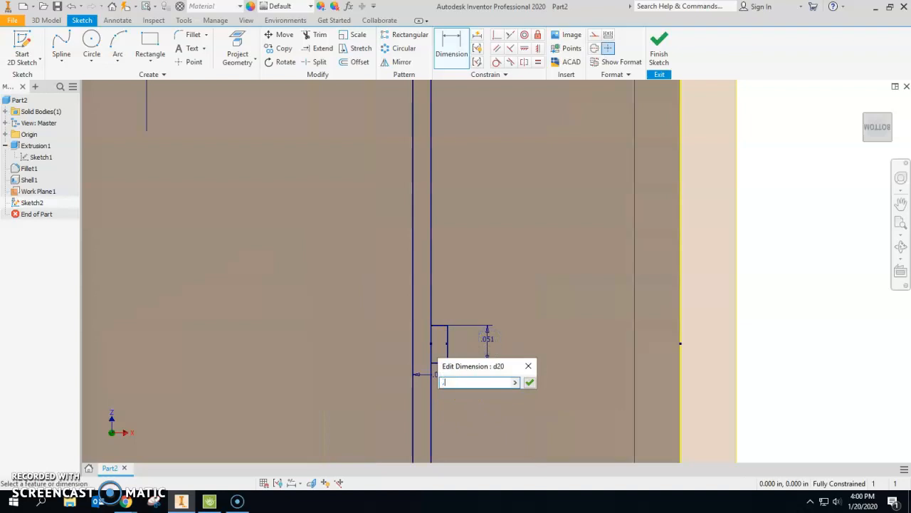
key(Return)
Sketch two small rectangular tabs about .09 in wide on the outer rectangle's upper edge, one near each end
scroll(536, 331, up, 5)
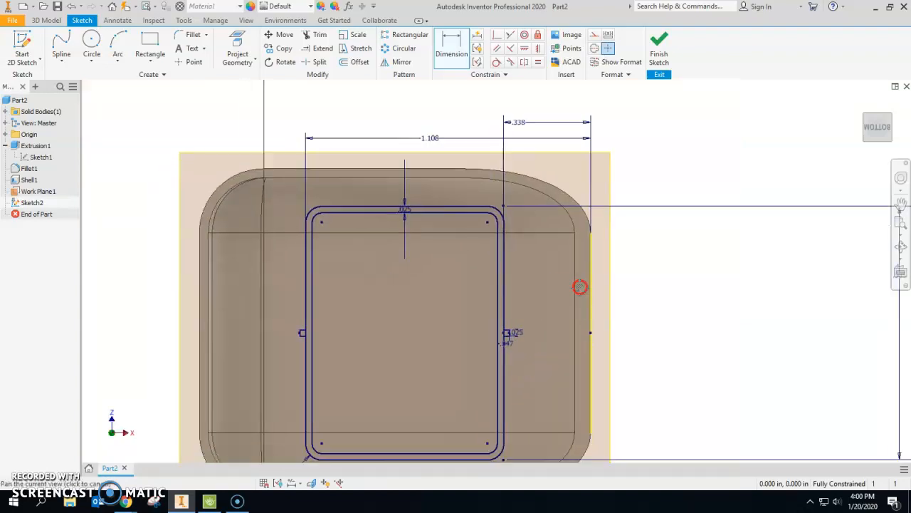
middle_drag(579, 287, 633, 252)
scroll(348, 296, down, 3)
scroll(566, 316, up, 3)
middle_drag(564, 315, 435, 316)
click(149, 46)
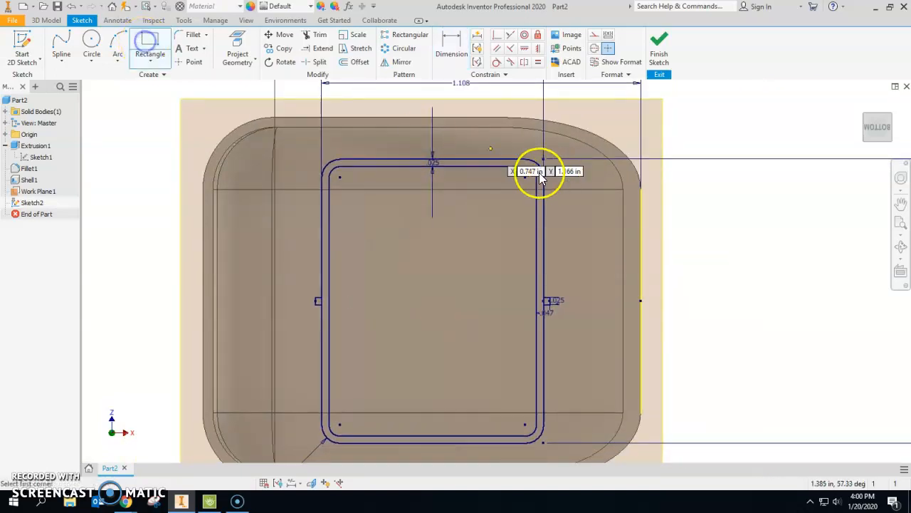
click(479, 156)
click(506, 146)
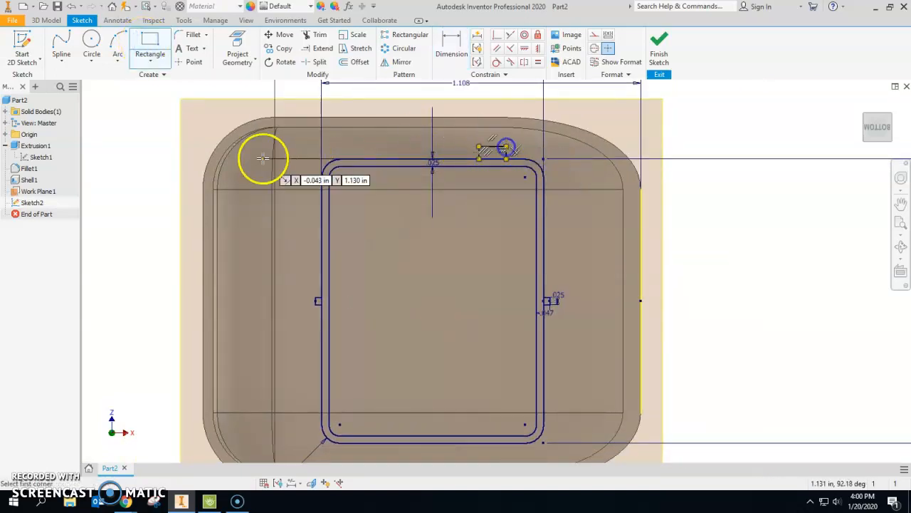
click(357, 157)
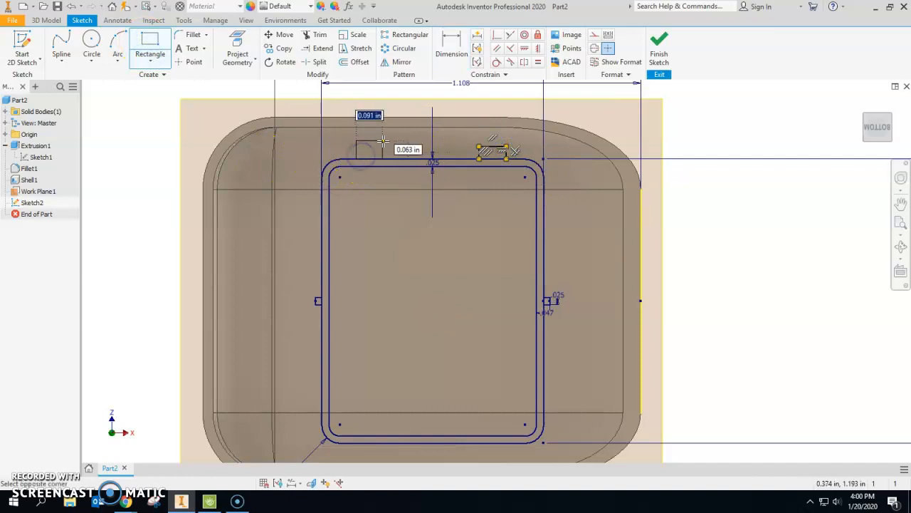
click(381, 146)
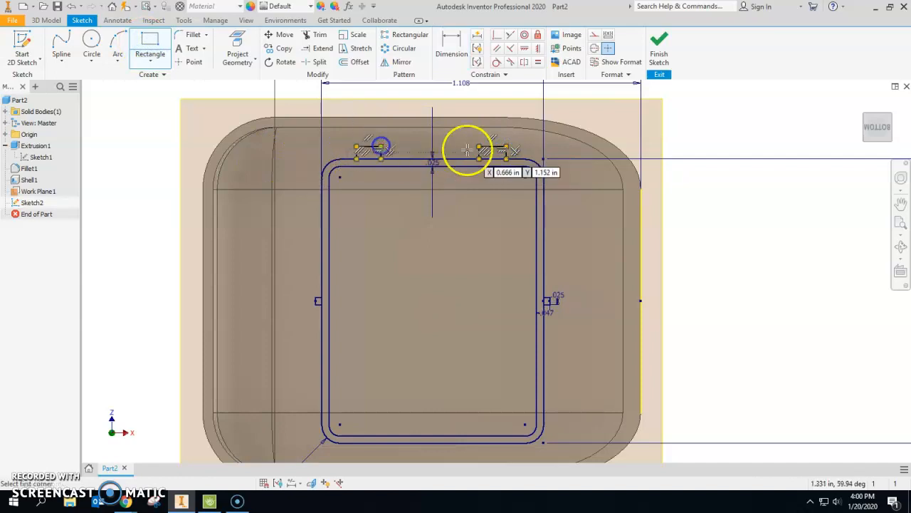
Sketch two rectangular tabs about .06 in tall extending below the outer rectangle's lower edge, one near each end
middle_drag(475, 380, 466, 281)
click(346, 345)
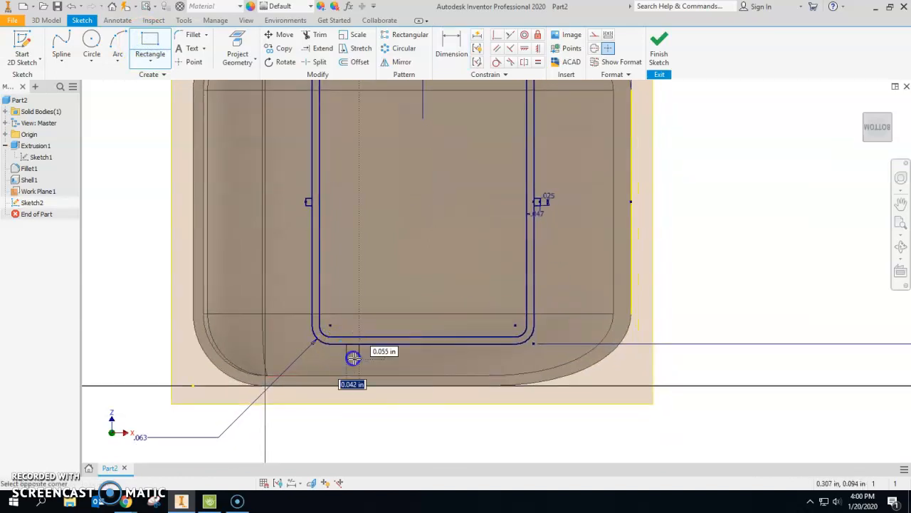
click(360, 360)
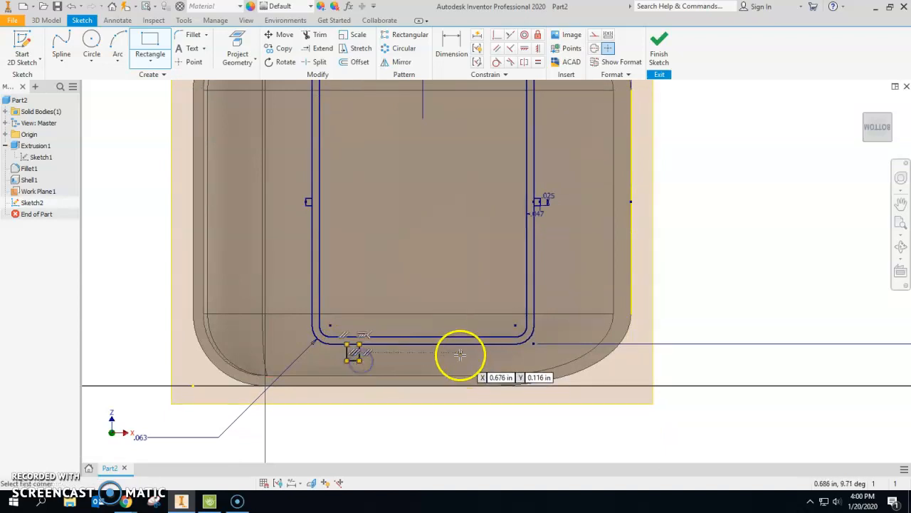
scroll(467, 345, down, 3)
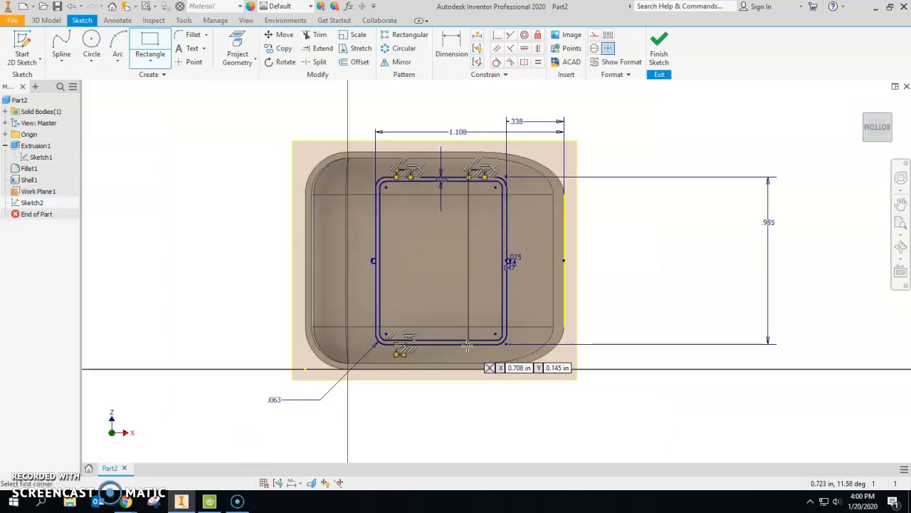
click(464, 345)
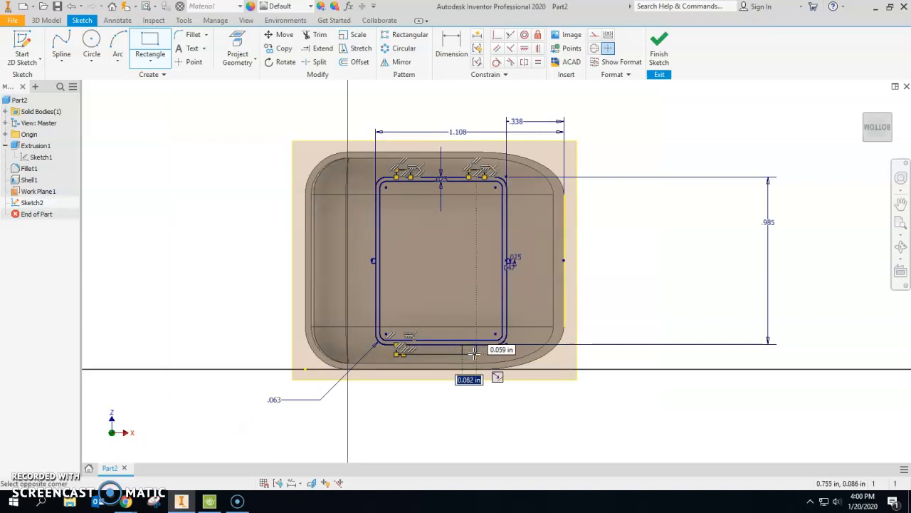
click(471, 354)
Try a collinear constraint between the right edges of the upper right and lower right tabs, and undo it
scroll(473, 353, down, 3)
scroll(466, 295, up, 6)
scroll(469, 286, down, 3)
mouse_move(470, 278)
middle_down()
mouse_move(470, 169)
mouse_move(406, 221)
middle_up()
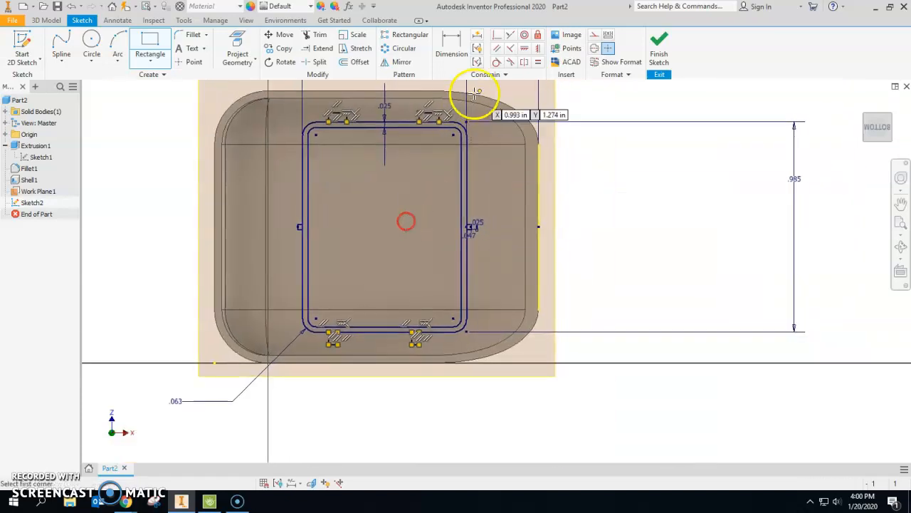
click(510, 35)
scroll(445, 109, up, 3)
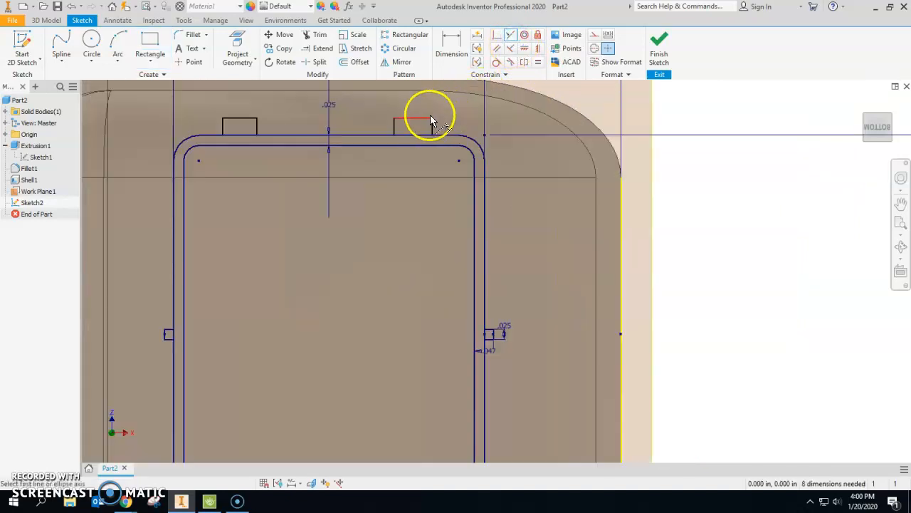
click(432, 126)
scroll(432, 128, down, 4)
scroll(419, 214, up, 5)
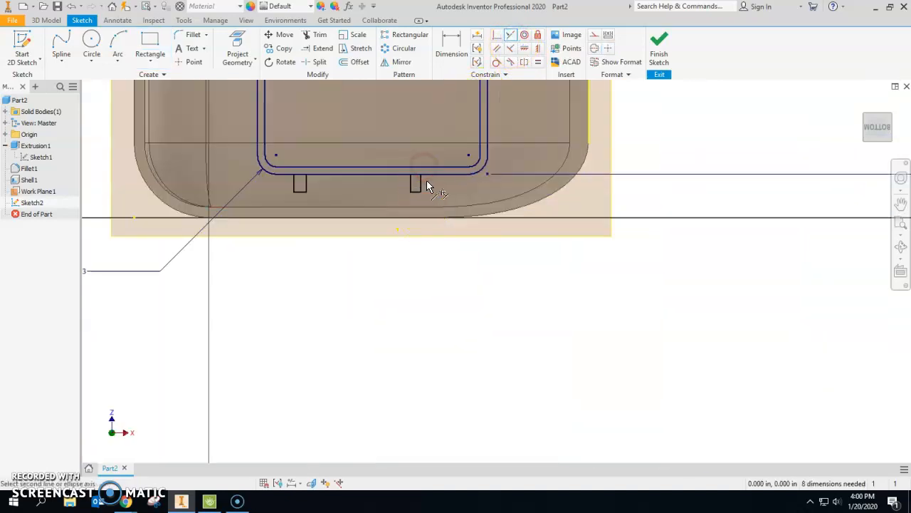
click(422, 184)
scroll(435, 121, down, 4)
scroll(430, 132, up, 3)
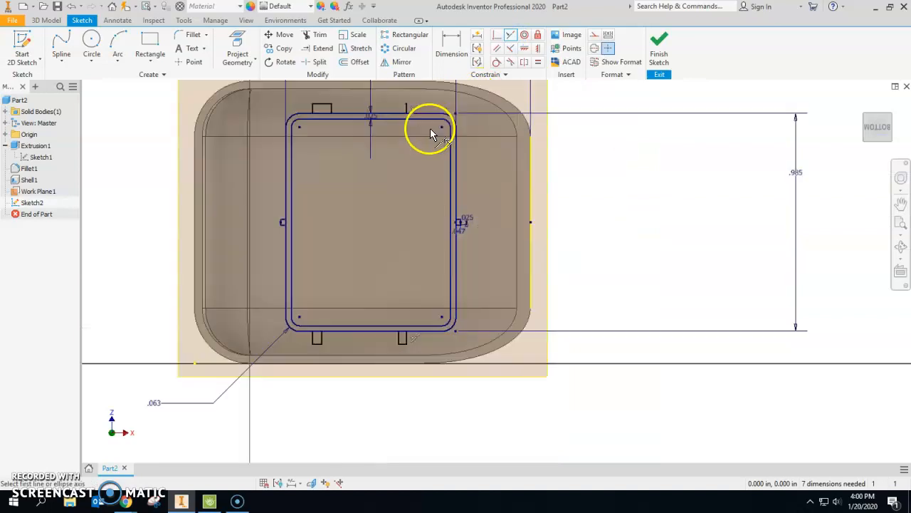
scroll(407, 122, up, 6)
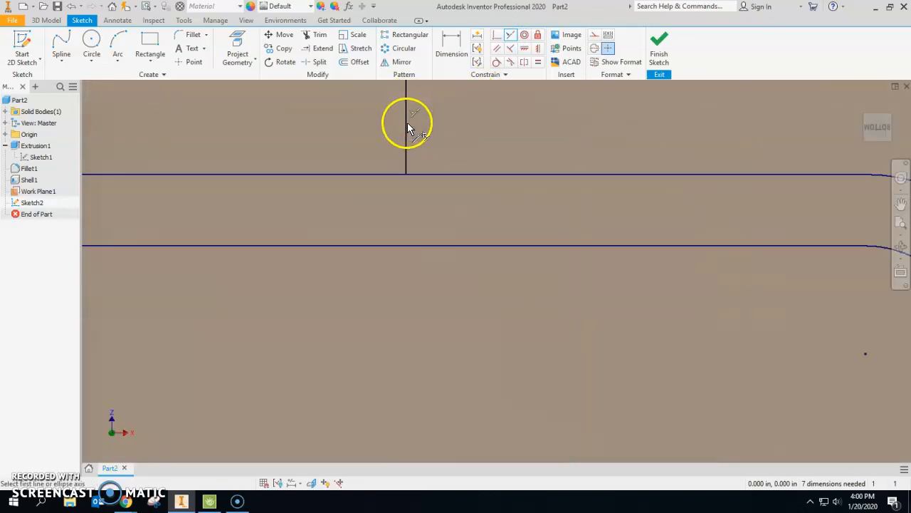
scroll(407, 123, down, 4)
key(ctrl+z)
scroll(420, 144, down, 4)
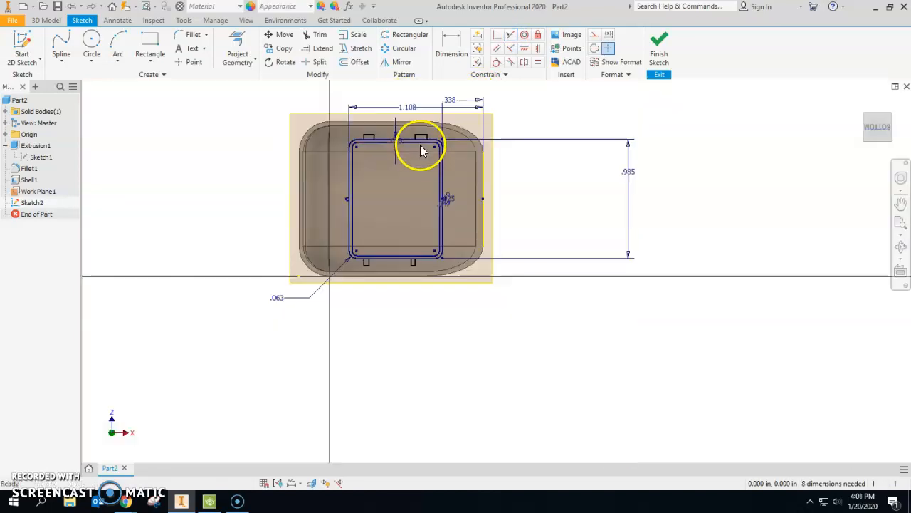
Apply an equal constraint between the left tab's outer vertical edge and the upper left tab's top edge
scroll(427, 172, up, 3)
click(539, 62)
scroll(460, 235, down, 3)
scroll(267, 234, down, 3)
middle_drag(507, 245, 515, 245)
scroll(420, 235, up, 1)
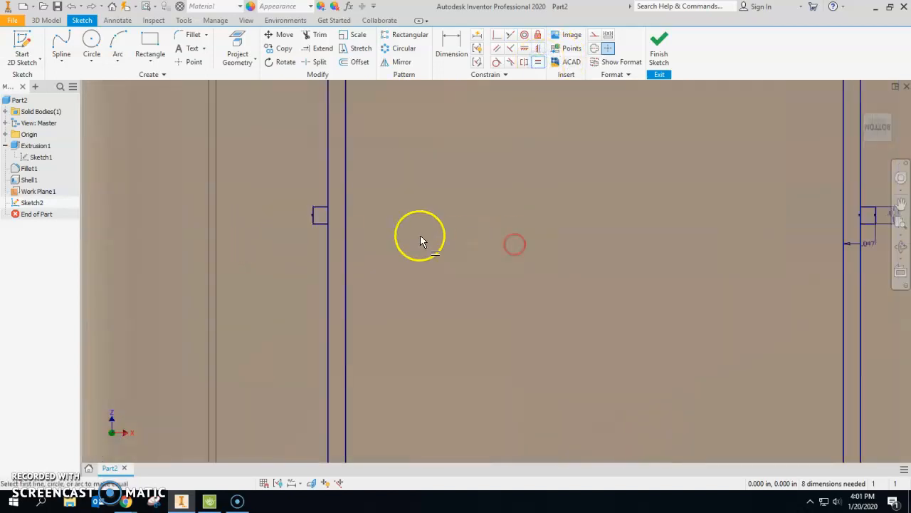
click(314, 211)
scroll(314, 211, up, 4)
middle_drag(380, 154, 369, 270)
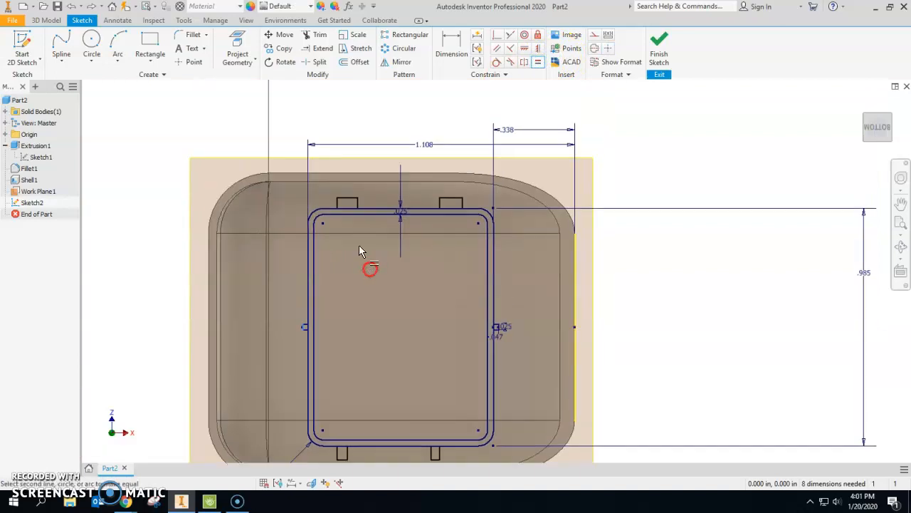
click(350, 198)
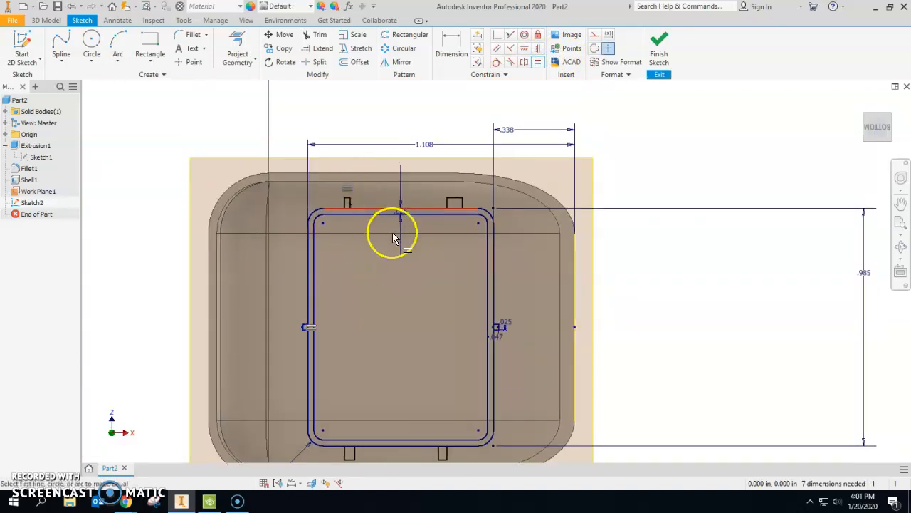
Make the top edges of the two upper tabs equal, and the bottom edges of the two lower tabs equal
click(461, 195)
click(349, 198)
middle_drag(419, 262, 401, 123)
scroll(423, 306, down, 4)
click(429, 312)
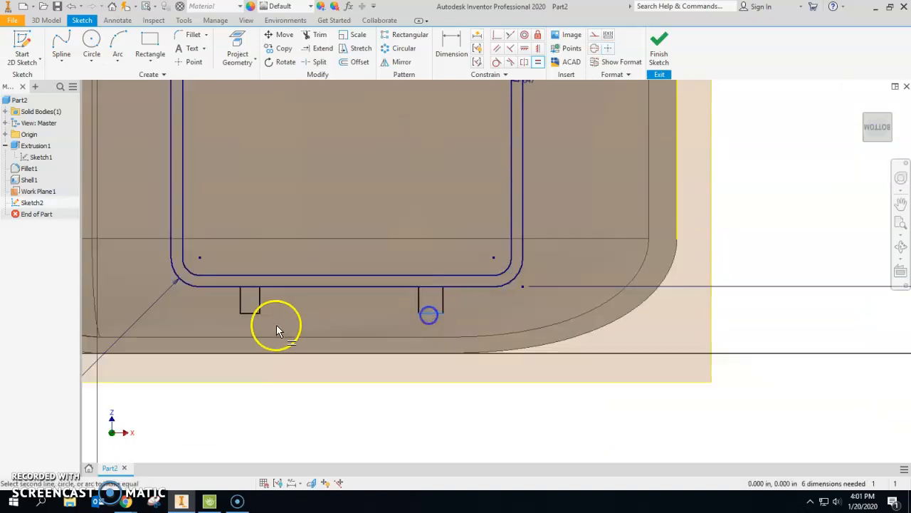
click(247, 313)
Apply an equal constraint between the lower left tab's bottom edge and the left tab's outer vertical edge
scroll(247, 314, up, 3)
middle_drag(247, 314, 276, 343)
click(281, 340)
scroll(200, 190, down, 5)
click(225, 155)
Apply an equal constraint between the lower left tab's vertical edge and the left tab's horizontal edge
scroll(265, 218, up, 5)
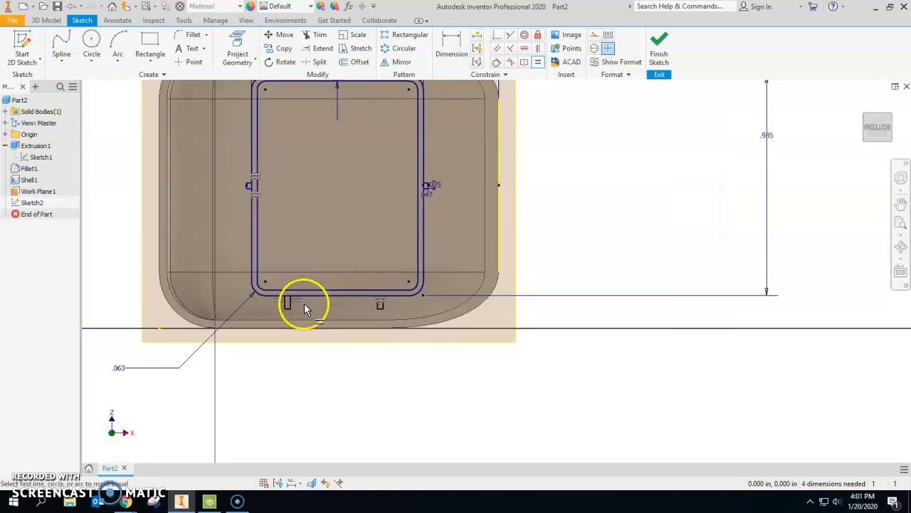
scroll(276, 235, down, 5)
click(323, 427)
scroll(246, 249, up, 3)
scroll(178, 114, down, 5)
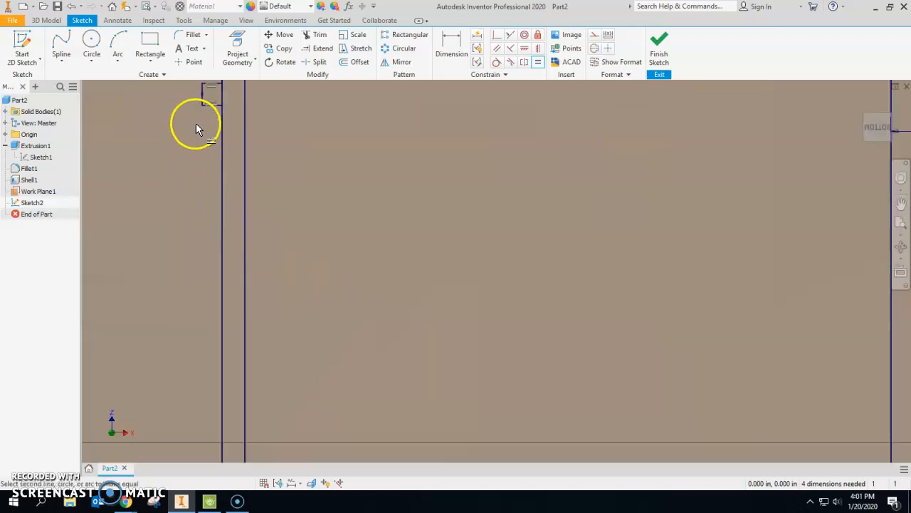
click(208, 107)
Apply an equal constraint between the upper left tab's vertical edge and the left tab's horizontal edge
scroll(211, 149, up, 5)
scroll(360, 303, down, 3)
middle_drag(349, 238, 415, 327)
scroll(413, 315, up, 5)
scroll(370, 201, down, 5)
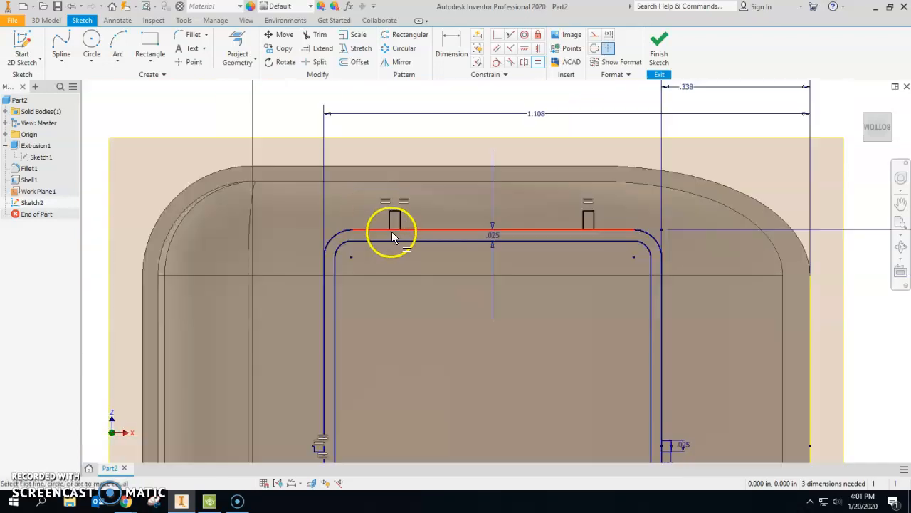
scroll(341, 410, down, 5)
middle_drag(322, 439, 357, 178)
click(303, 246)
scroll(328, 228, up, 3)
middle_drag(354, 216, 290, 378)
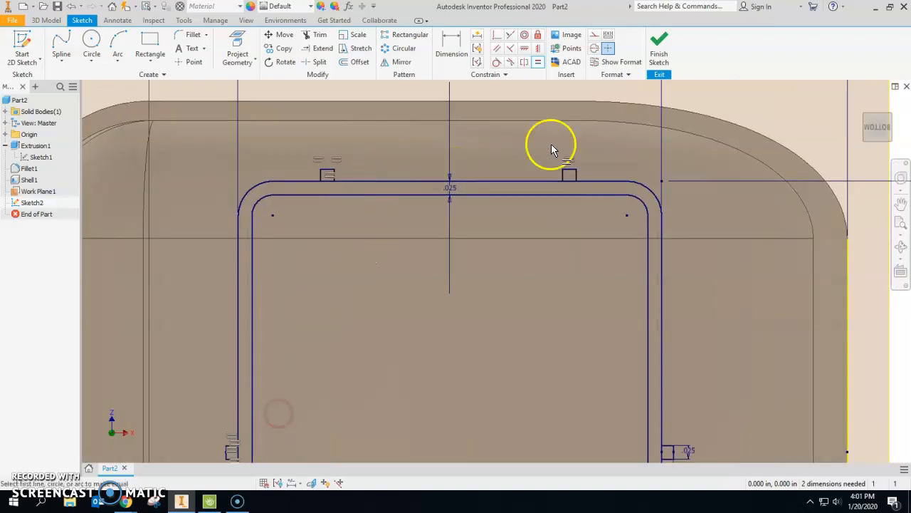
Try again to make the right edges of the upper right and lower right tabs collinear
scroll(540, 223, up, 5)
middle_drag(545, 250, 520, 218)
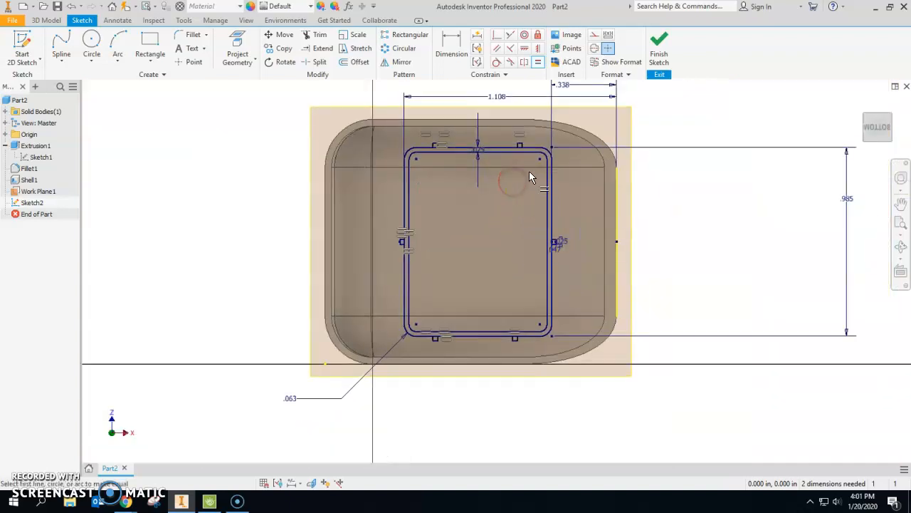
click(510, 35)
scroll(521, 146, down, 3)
click(525, 150)
scroll(526, 150, up, 3)
scroll(503, 353, down, 4)
click(500, 369)
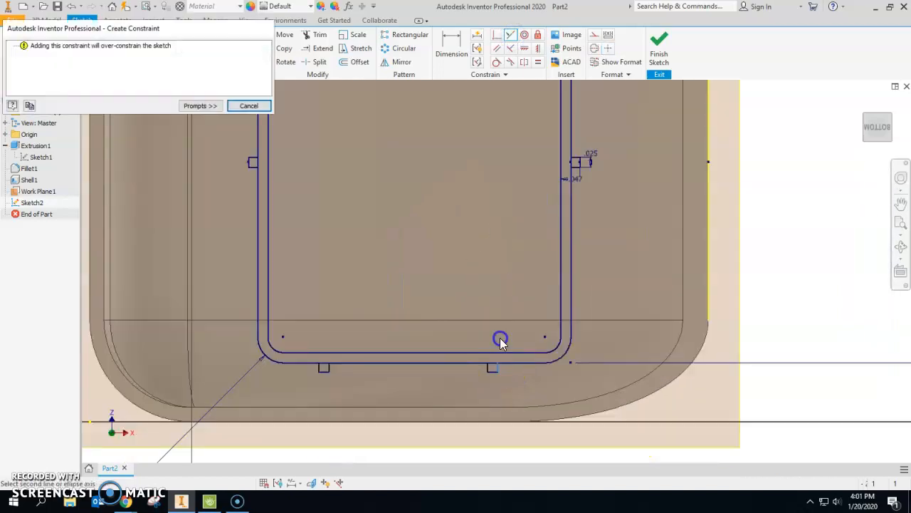
click(250, 105)
Delete the lower right tab and sketch a replacement rectangle about .025 in wide just below the outer rectangle's lower edge
scroll(363, 195, up, 3)
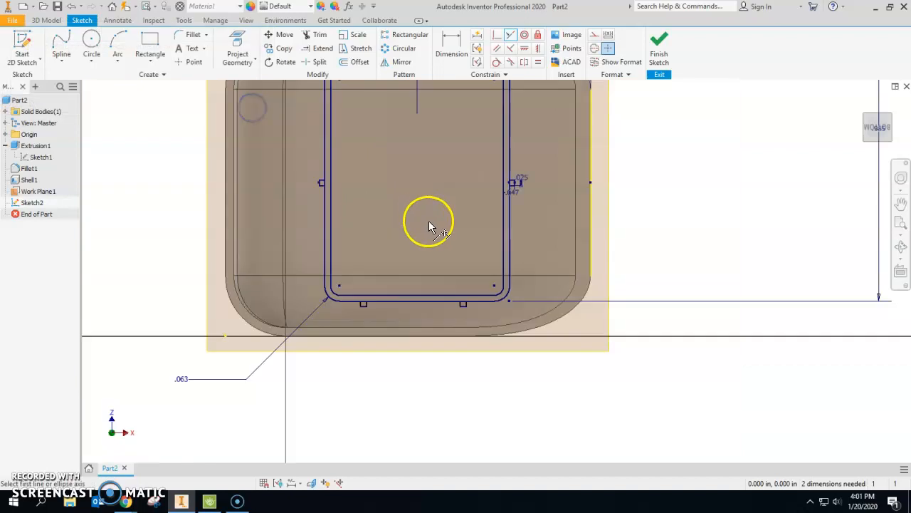
middle_drag(427, 220, 429, 349)
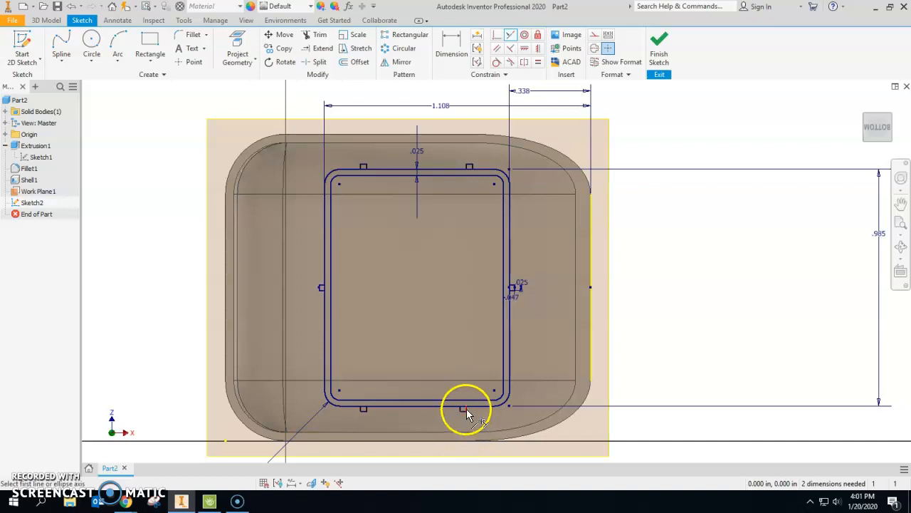
key(Escape)
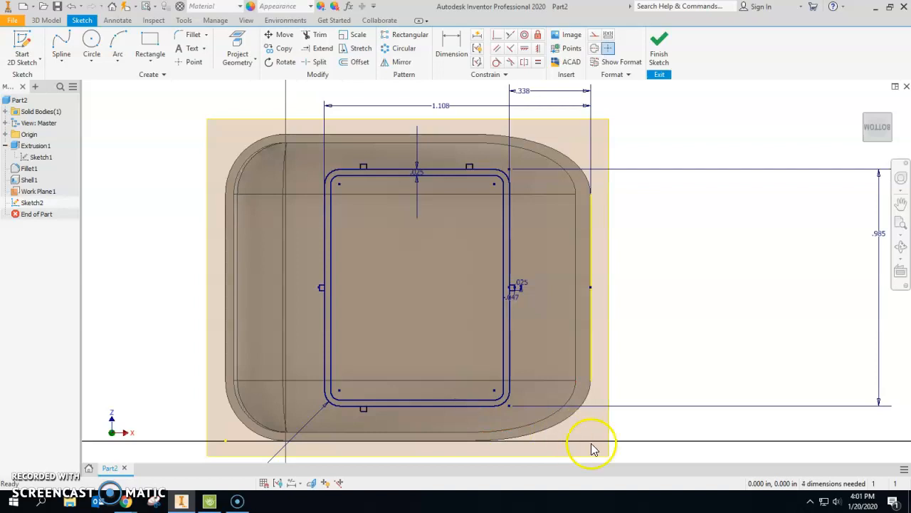
click(149, 48)
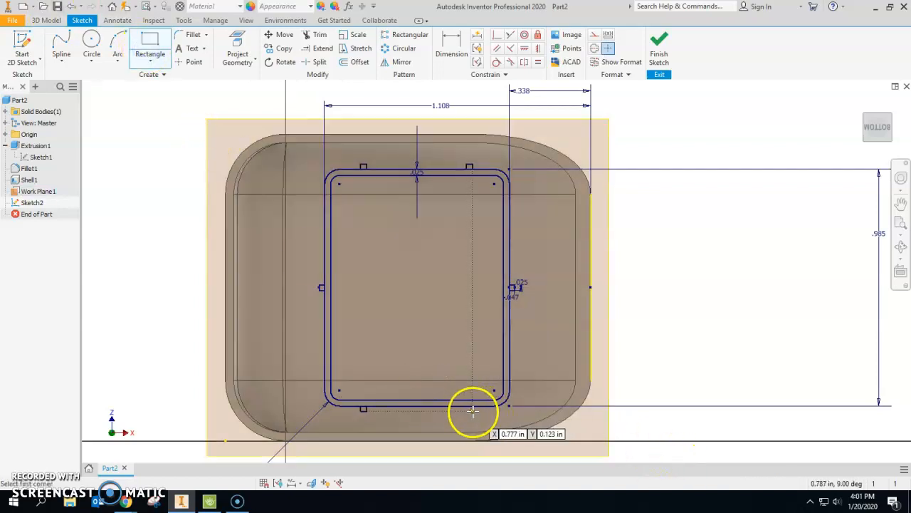
click(471, 411)
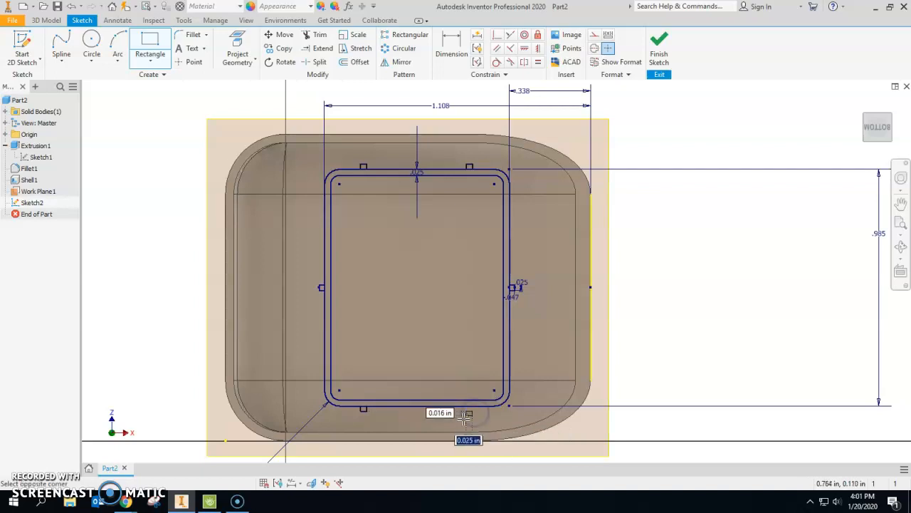
click(464, 420)
Apply a coincident constraint attaching the new lower right tab's top corner to the outer rectangle's lower edge
click(496, 34)
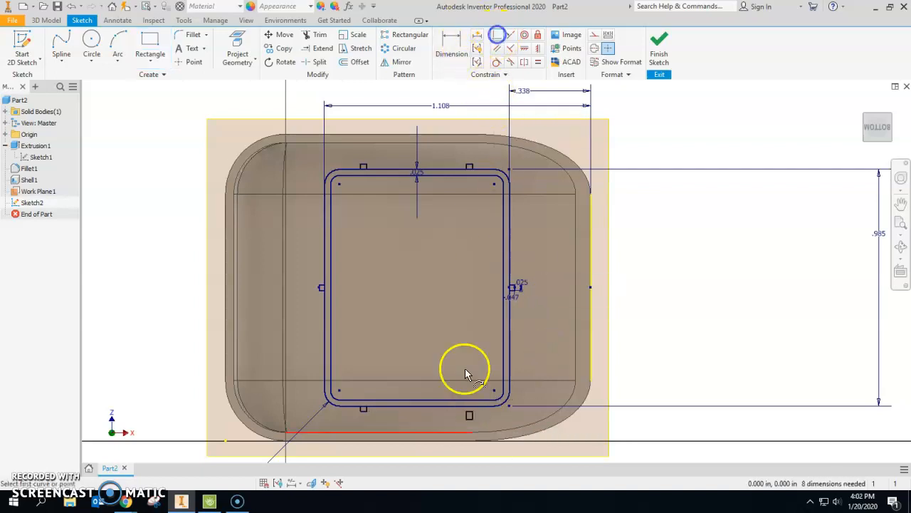
scroll(484, 392, up, 3)
scroll(483, 392, up, 2)
middle_drag(474, 278, 488, 179)
click(454, 254)
click(464, 234)
scroll(466, 260, down, 5)
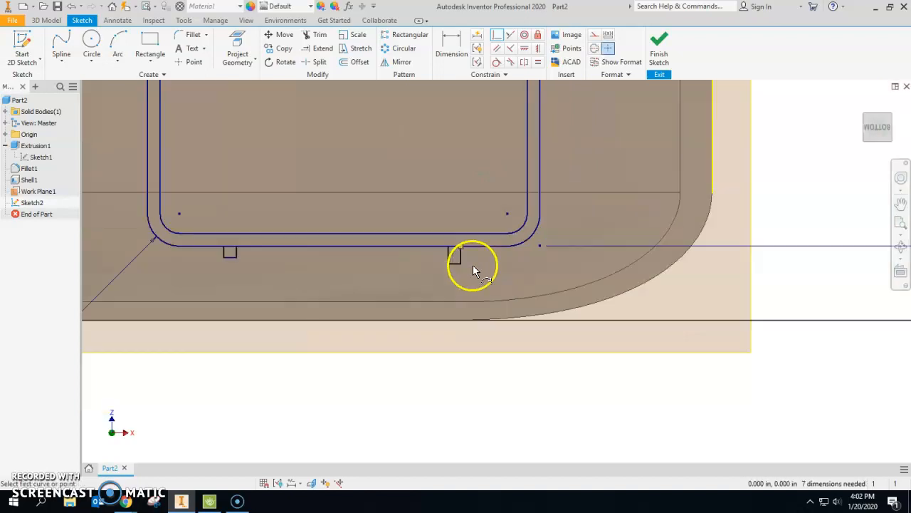
Apply equal constraints between the two lower tabs, matching their vertical edges and their bottom edges
middle_drag(478, 173, 443, 248)
key(equal)
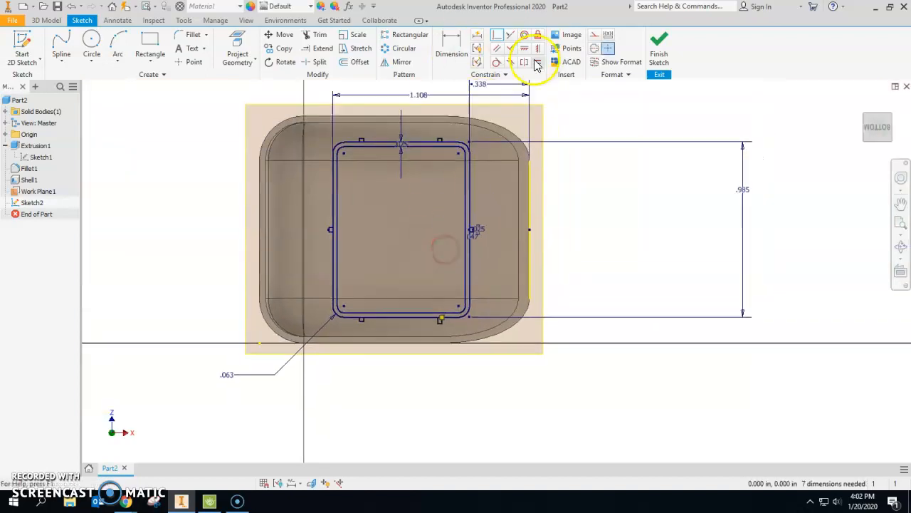
scroll(476, 347, up, 4)
click(364, 273)
middle_drag(347, 298, 502, 300)
click(238, 269)
click(517, 272)
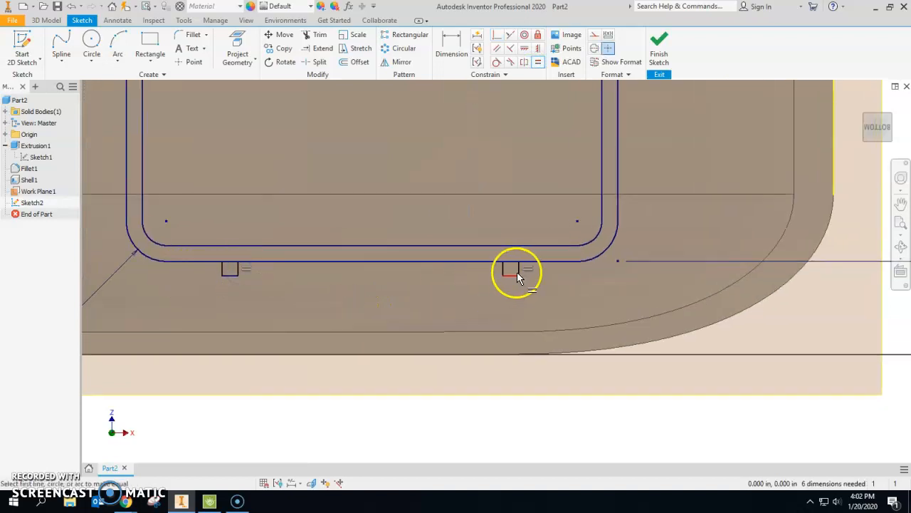
click(229, 279)
scroll(395, 291, down, 3)
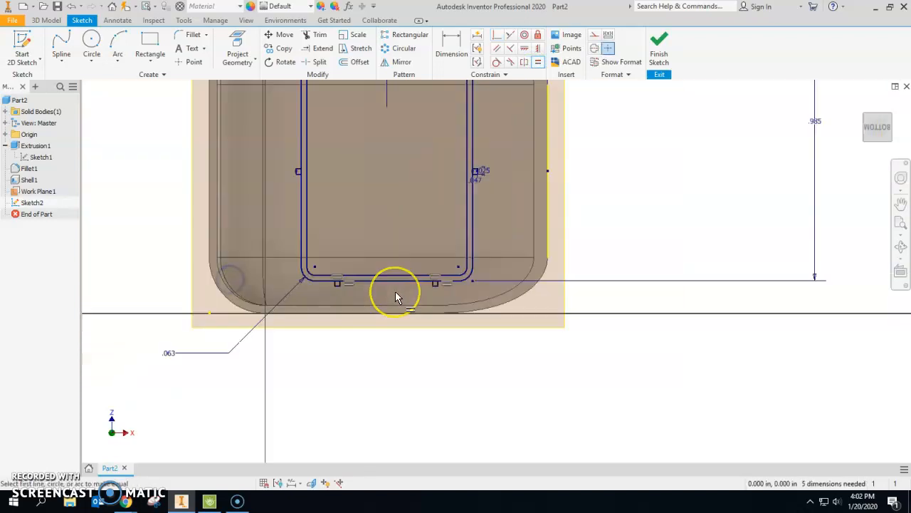
Dimension the upper right tab's right edge .475 in from the body's right edge
scroll(396, 291, down, 3)
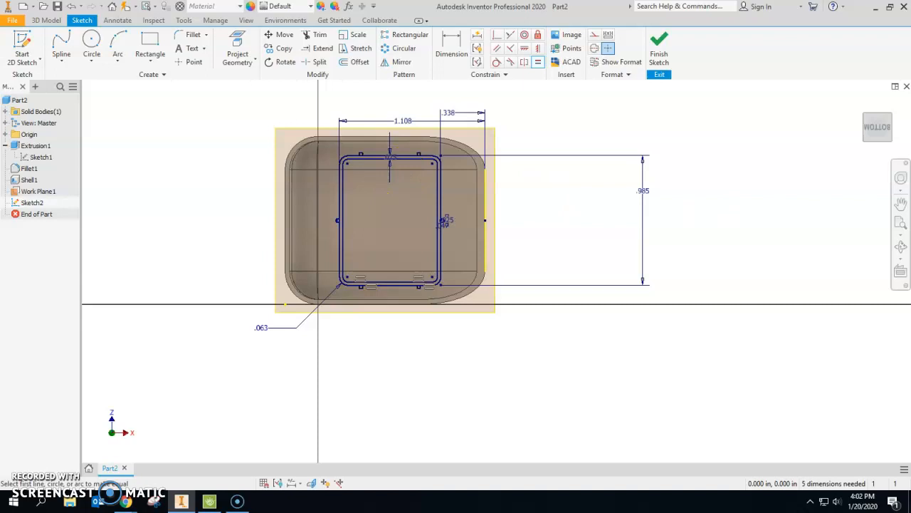
click(452, 42)
scroll(419, 163, up, 5)
click(435, 135)
click(506, 214)
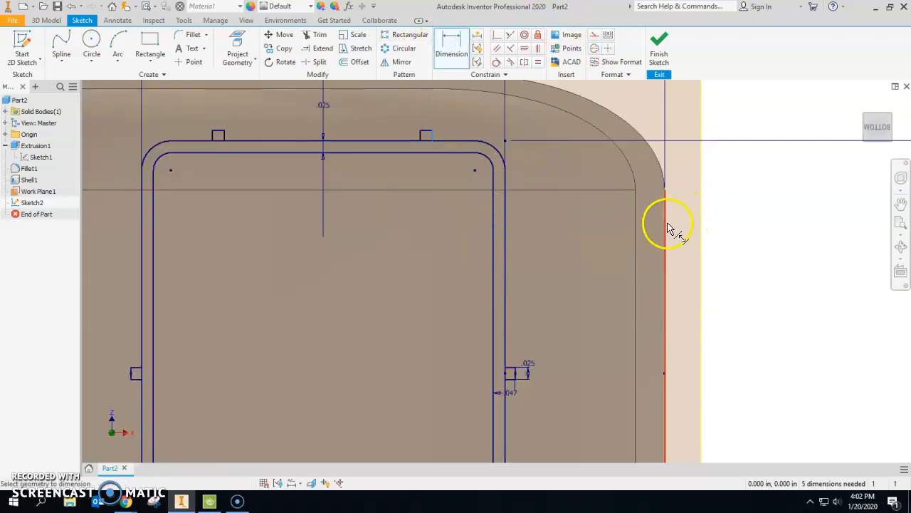
scroll(663, 222, down, 5)
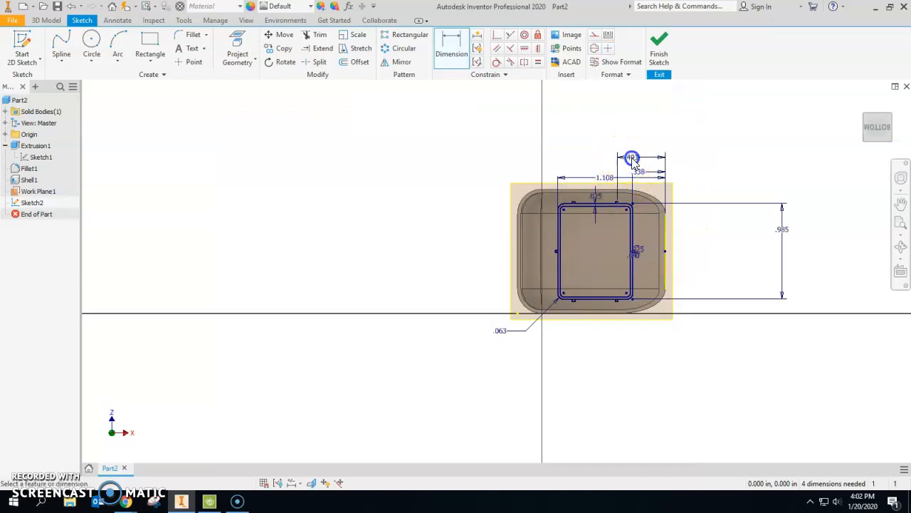
click(633, 158)
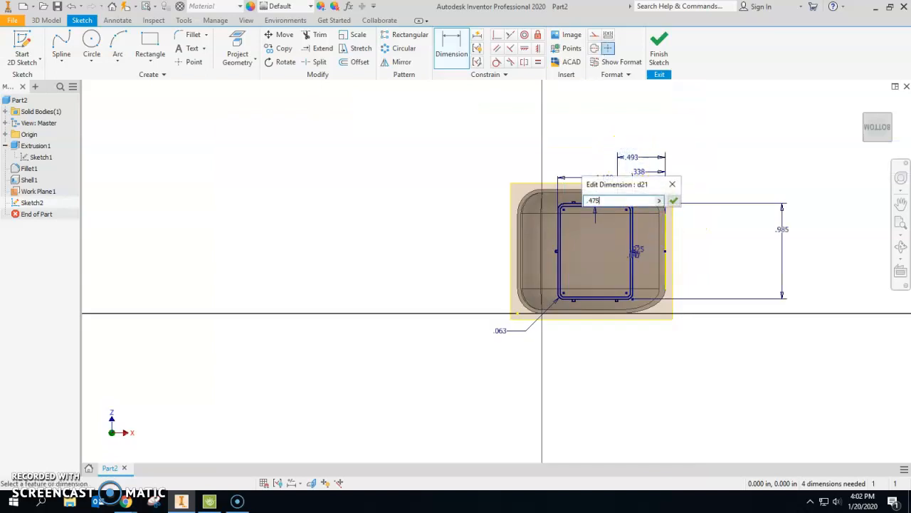
key(Return)
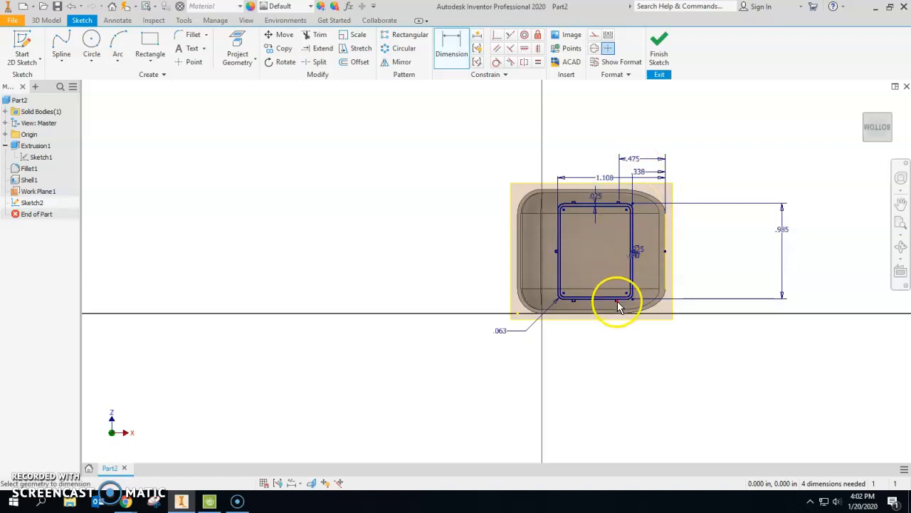
Dimension the upper left tab's right edge .970 in from the body's right edge
click(666, 242)
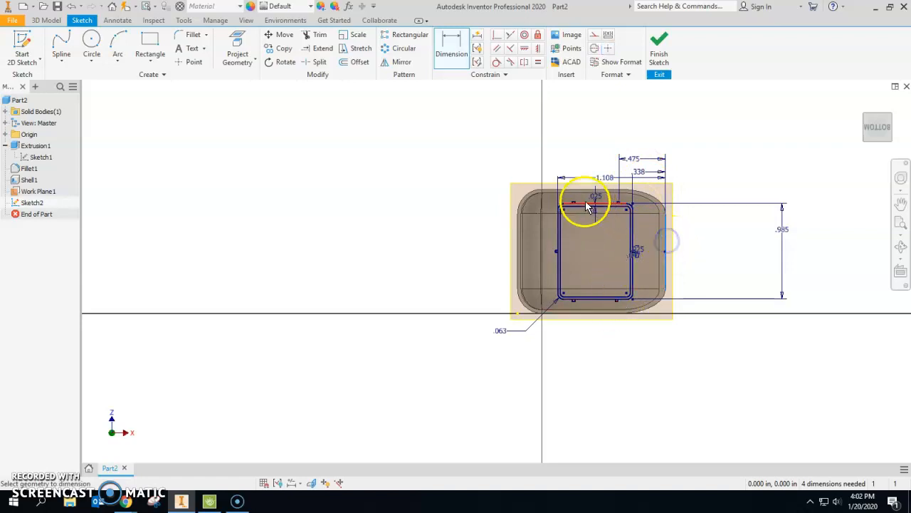
scroll(587, 207, up, 4)
drag(580, 201, 572, 201)
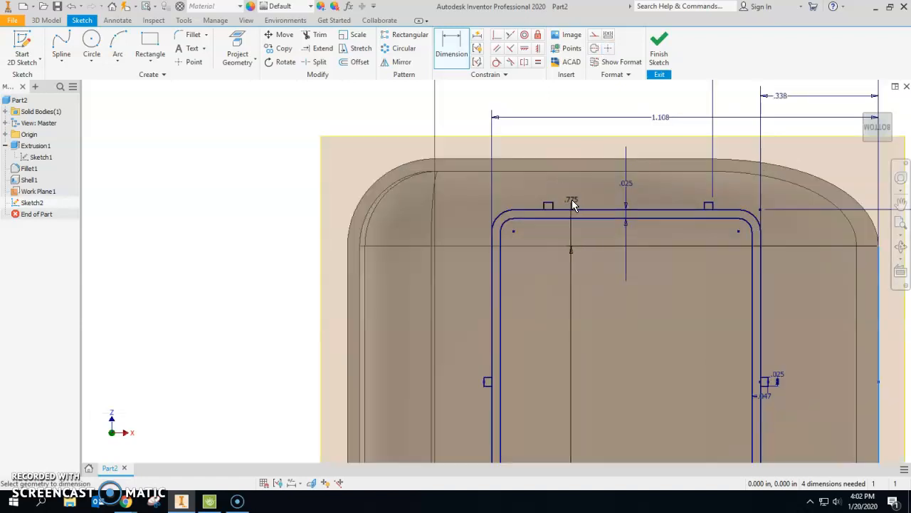
click(554, 205)
scroll(554, 179, down, 4)
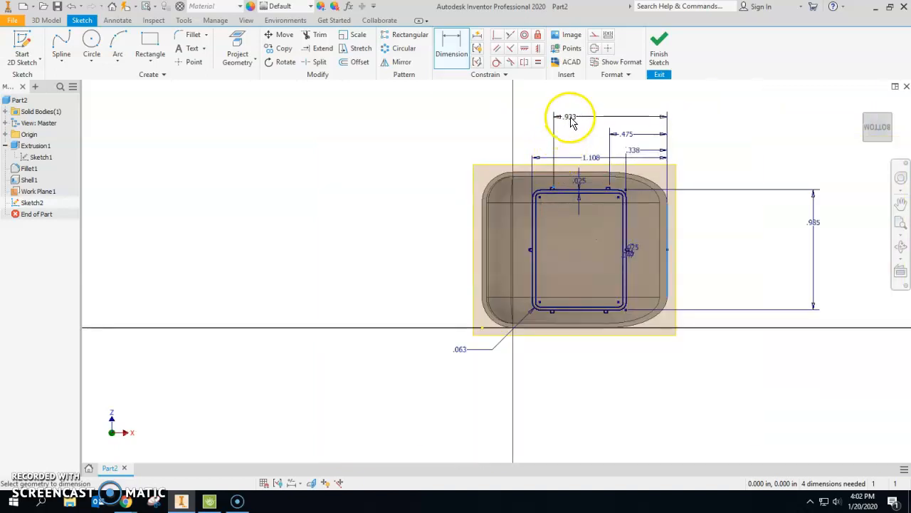
click(570, 117)
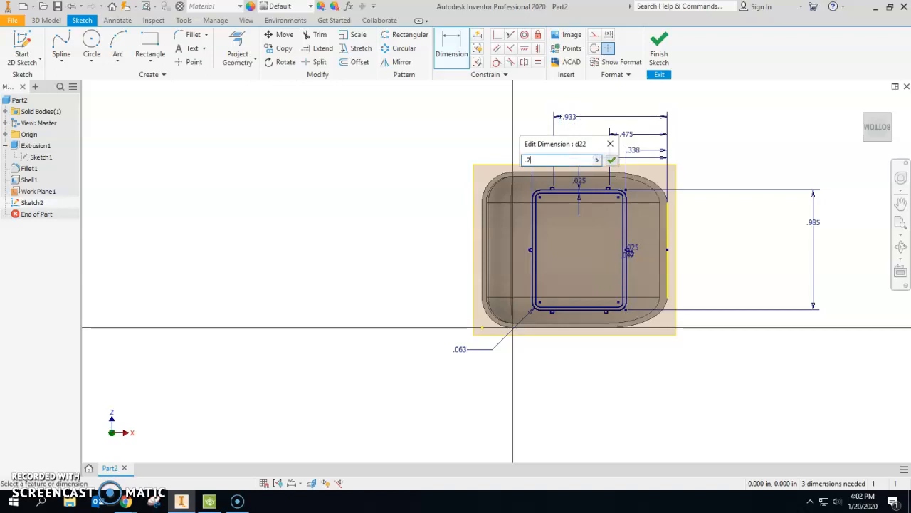
text(.970)
key(Return)
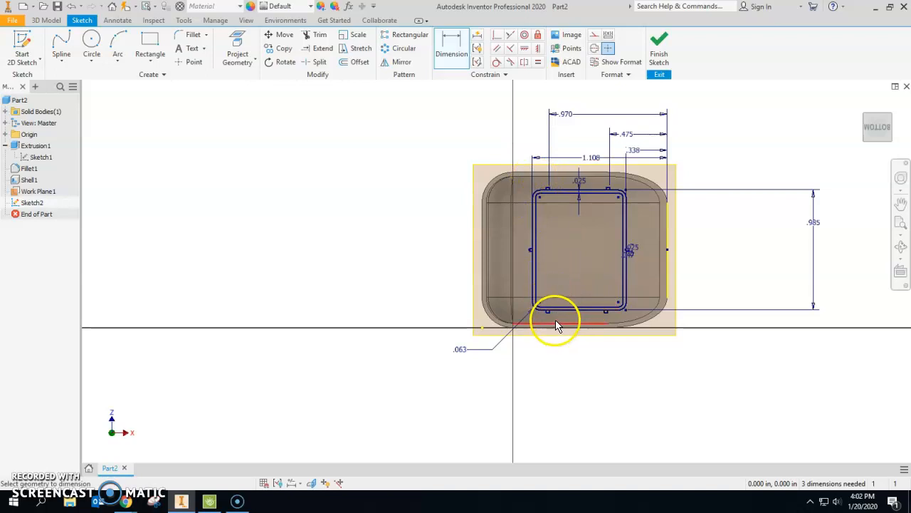
Try to align the tabs across the insert by applying a vertical constraint at the two upper tabs
scroll(557, 326, up, 1)
scroll(541, 192, up, 1)
scroll(543, 338, down, 3)
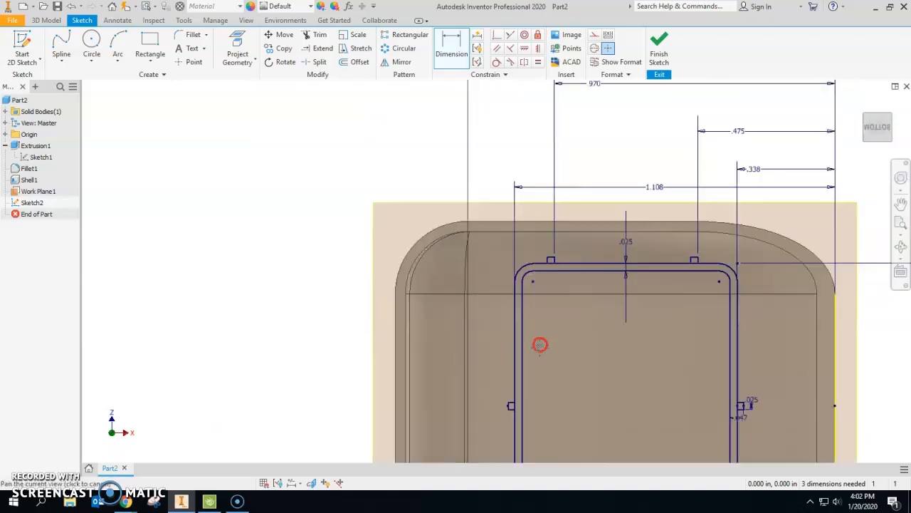
key(Escape)
drag(564, 313, 555, 277)
middle_drag(577, 318, 578, 244)
scroll(578, 245, up, 3)
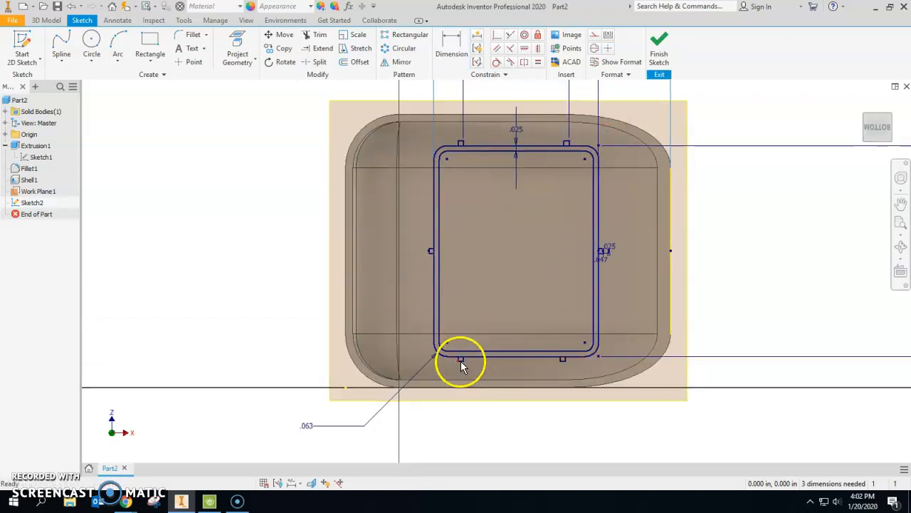
click(539, 48)
click(459, 144)
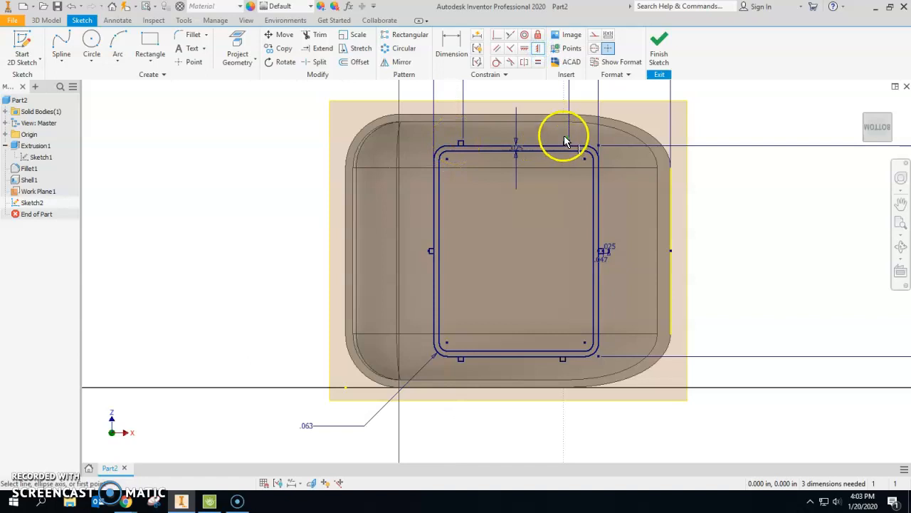
click(565, 143)
Try to make the side edges of the upper right and lower right tabs collinear
click(511, 34)
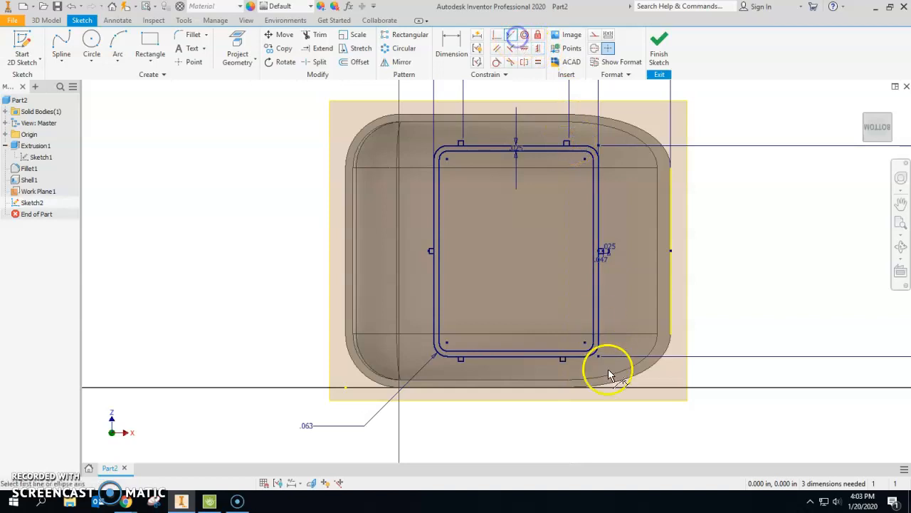
scroll(581, 364, up, 4)
scroll(527, 342, down, 5)
scroll(527, 175, up, 6)
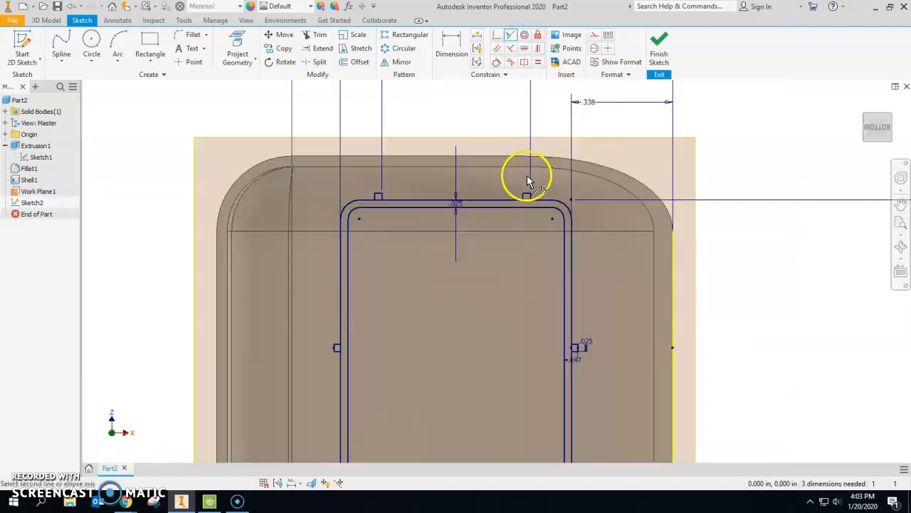
scroll(535, 216, down, 5)
scroll(534, 341, up, 4)
scroll(539, 346, down, 4)
Finish the sketch and start an extrusion with the rectangular wall, both upper tabs and the right tab as profiles
click(658, 50)
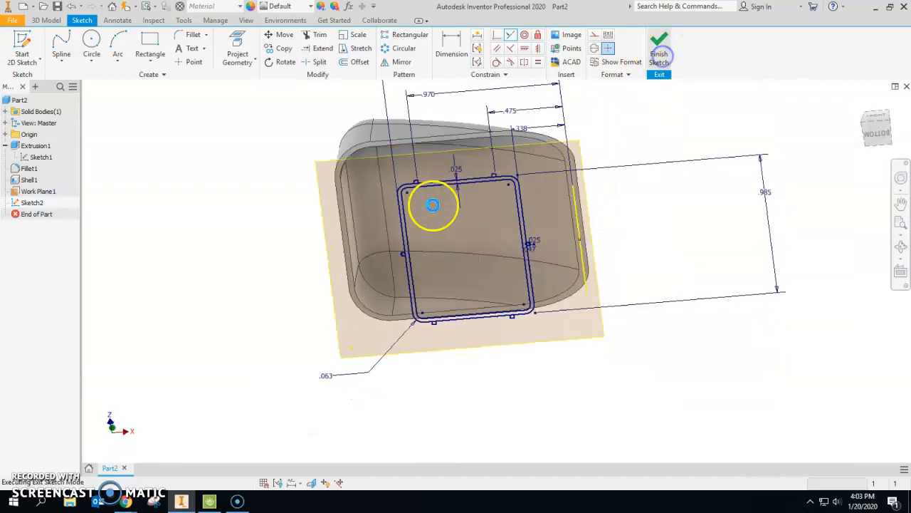
click(59, 44)
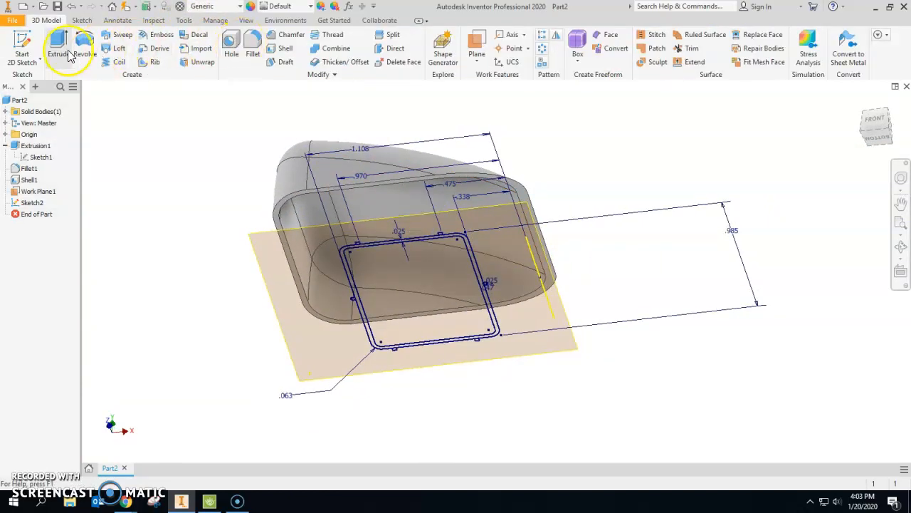
scroll(350, 230, up, 5)
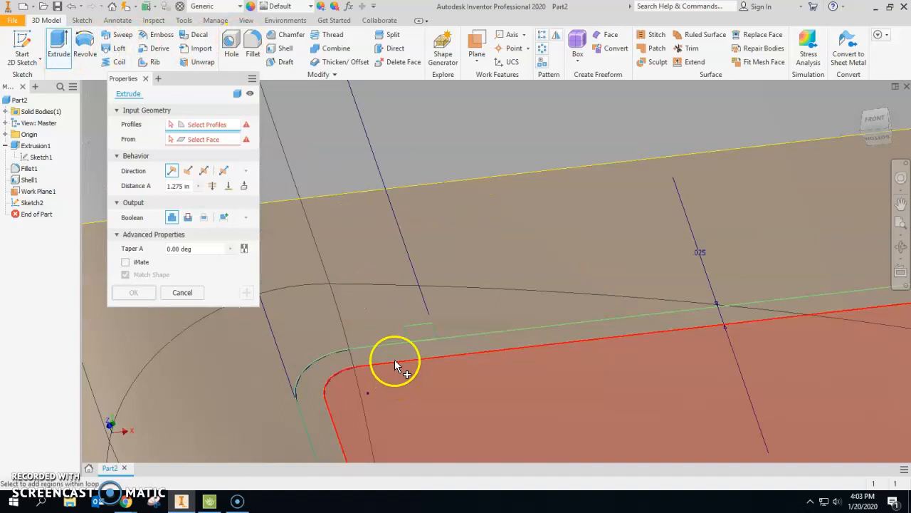
click(395, 358)
click(424, 335)
scroll(423, 335, down, 3)
scroll(533, 315, up, 3)
click(537, 307)
shift+middle_drag(617, 301, 639, 293)
click(643, 404)
Add the two lower tabs and the left tab to the extrusion profiles
scroll(643, 409, down, 3)
scroll(647, 206, down, 4)
shift+middle_drag(648, 206, 656, 248)
scroll(656, 249, up, 6)
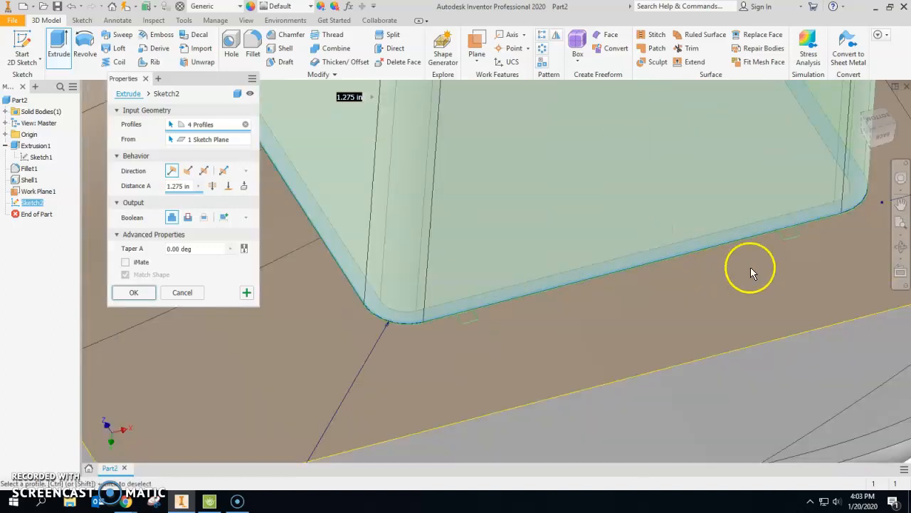
click(789, 234)
click(474, 318)
middle_drag(444, 340, 684, 364)
click(475, 138)
scroll(477, 178, down, 8)
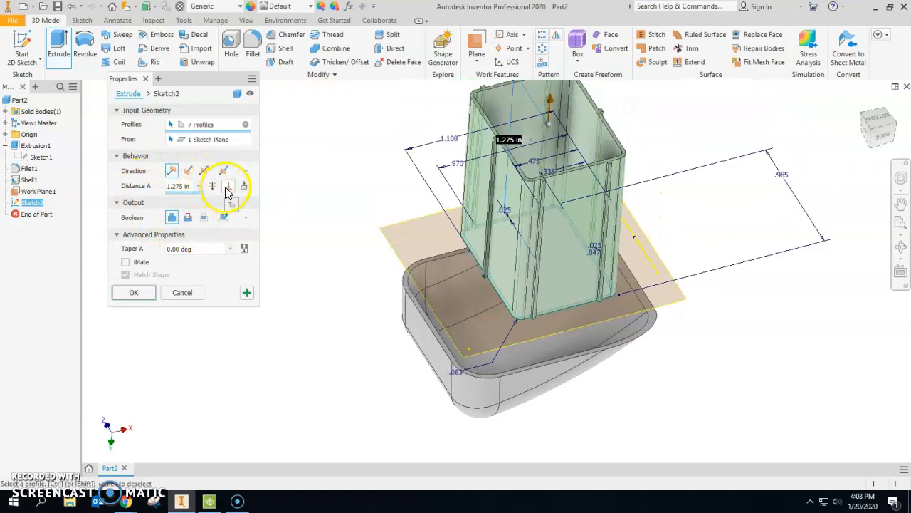
Extrude the selected wall and tab profiles up to the body's curved roof face
click(227, 188)
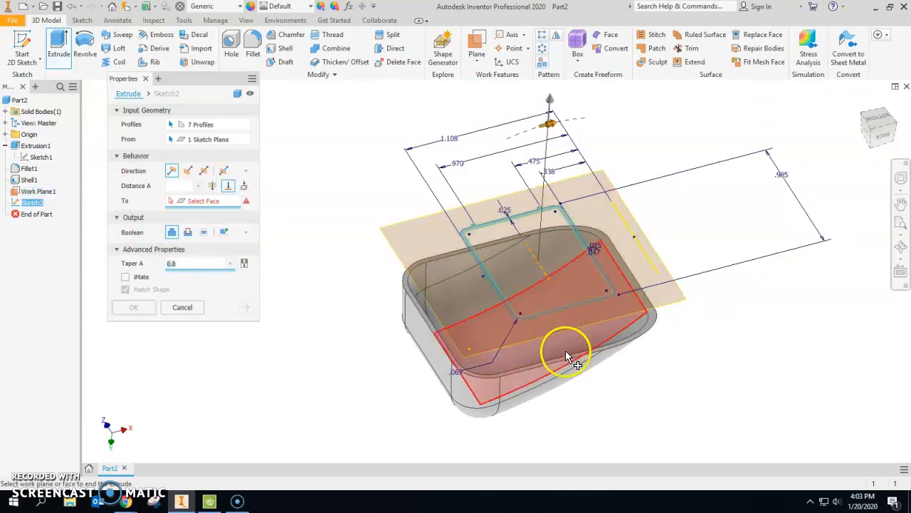
click(566, 350)
click(131, 308)
mouse_move(528, 306)
shift+middle_down()
mouse_move(509, 321)
mouse_move(513, 313)
shift+middle_up()
scroll(543, 338, up, 5)
scroll(542, 338, down, 4)
shift+middle_drag(543, 340, 535, 365)
shift+middle_drag(472, 302, 423, 185)
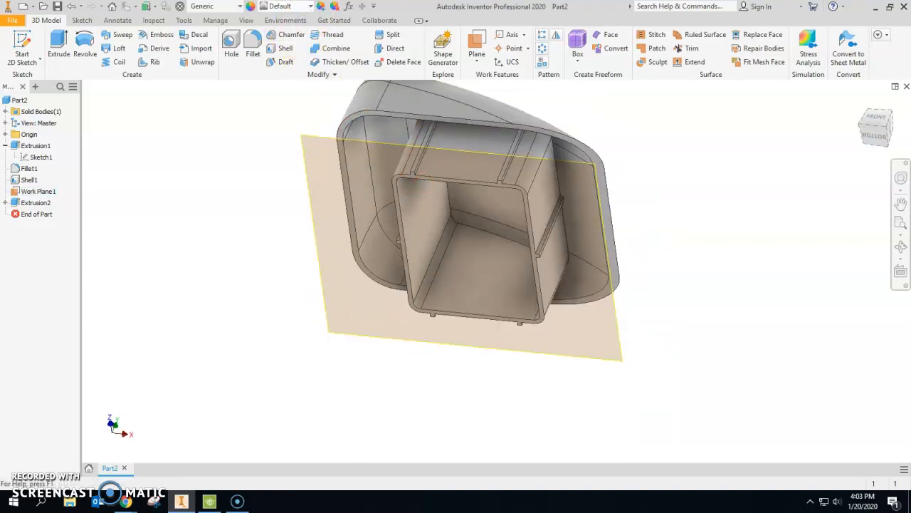
Try the Expanded Metal 04 appearance on the part and undo it
click(311, 7)
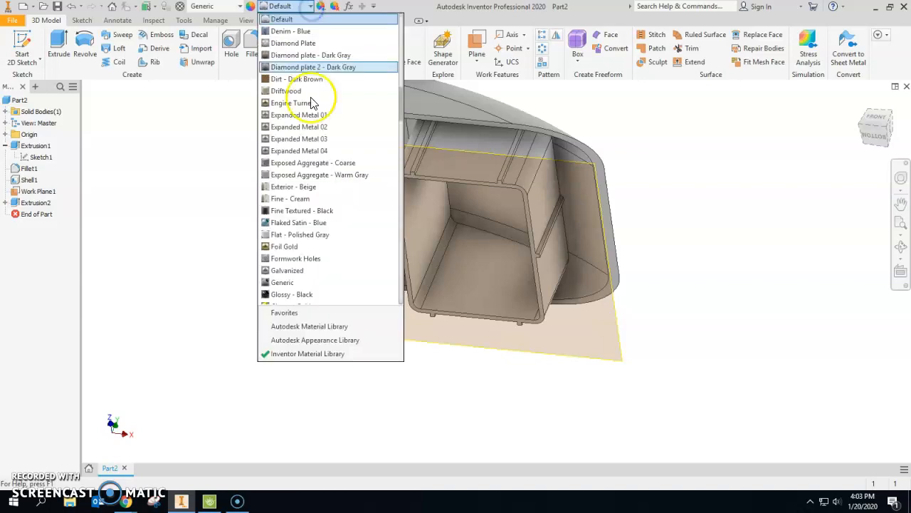
click(301, 151)
shift+middle_drag(545, 235, 498, 94)
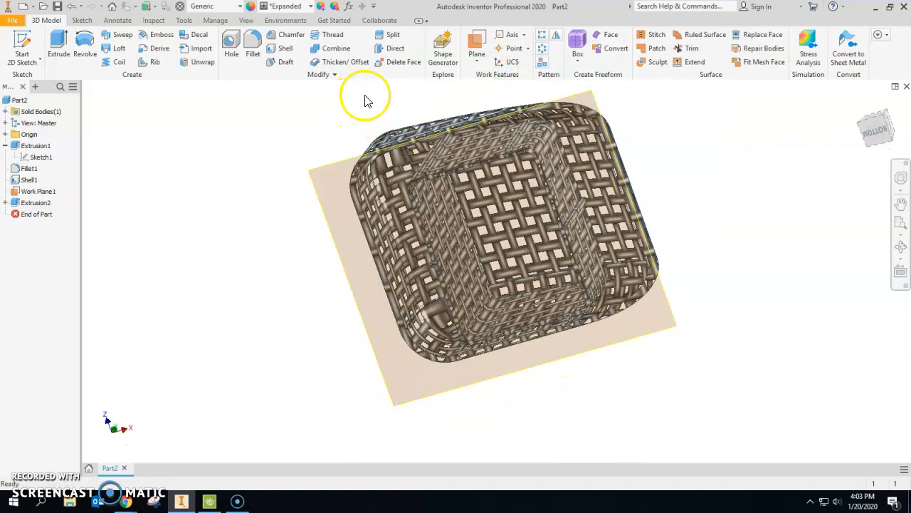
key(ctrl+z)
Measure the distance between the outer edge midpoints of the right and left tabs
key(m)
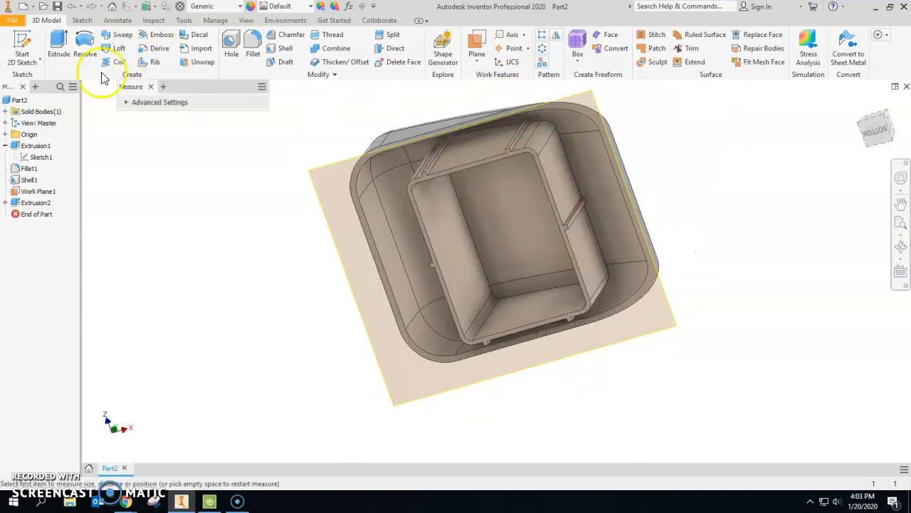
scroll(596, 266, up, 5)
click(508, 142)
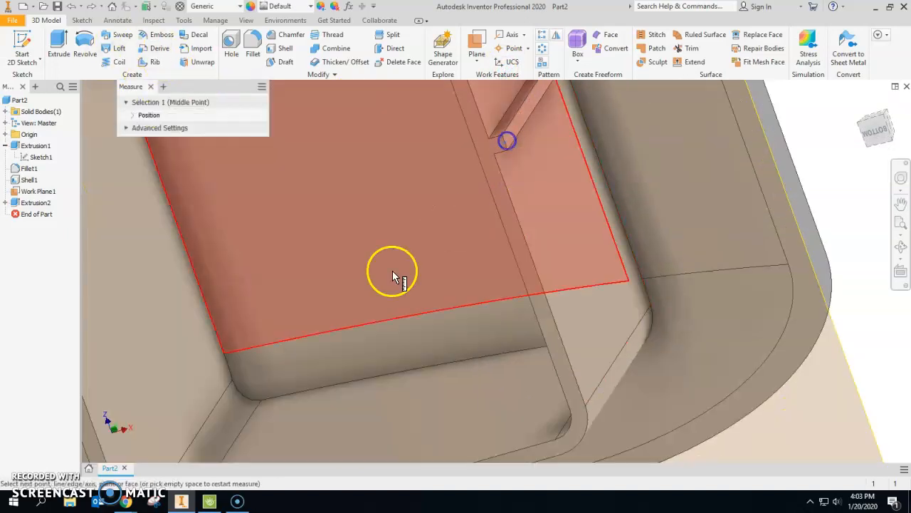
scroll(392, 271, up, 3)
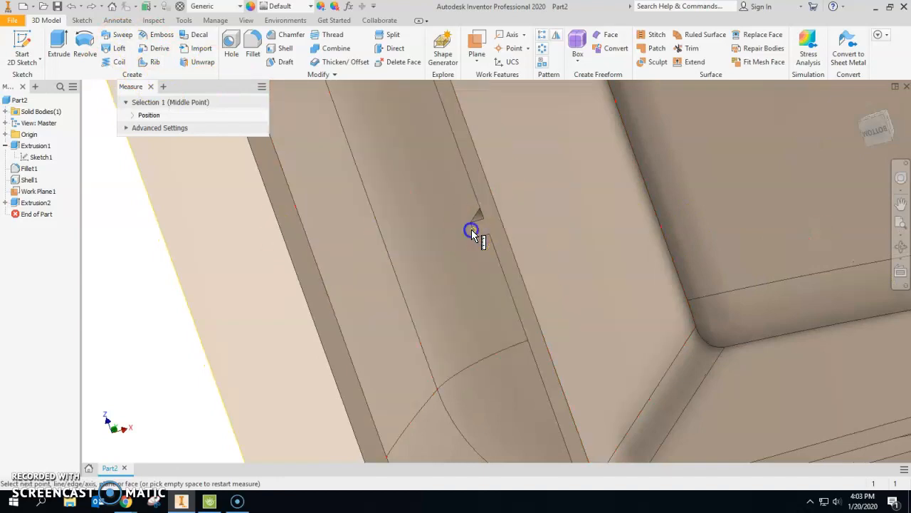
click(472, 230)
scroll(471, 230, down, 5)
middle_drag(583, 160, 482, 273)
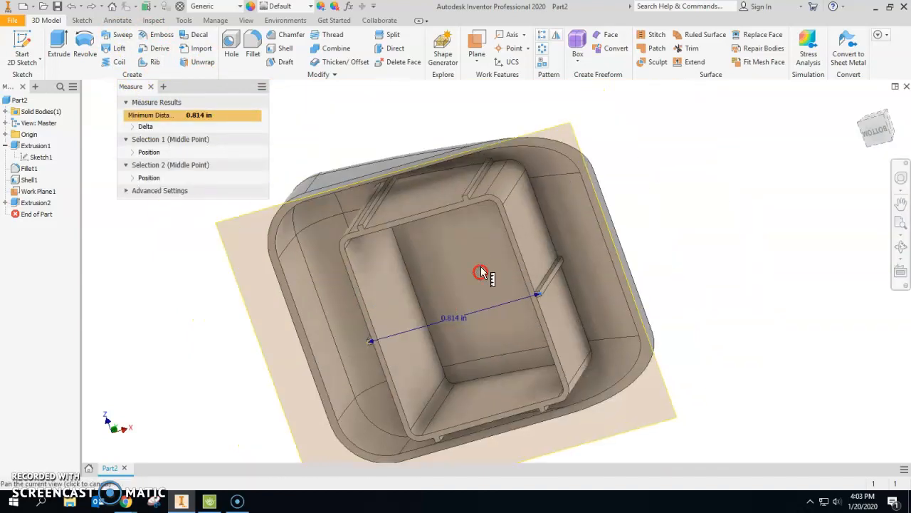
Measure the distance between the outer corners of the upper right and lower right tabs
click(465, 194)
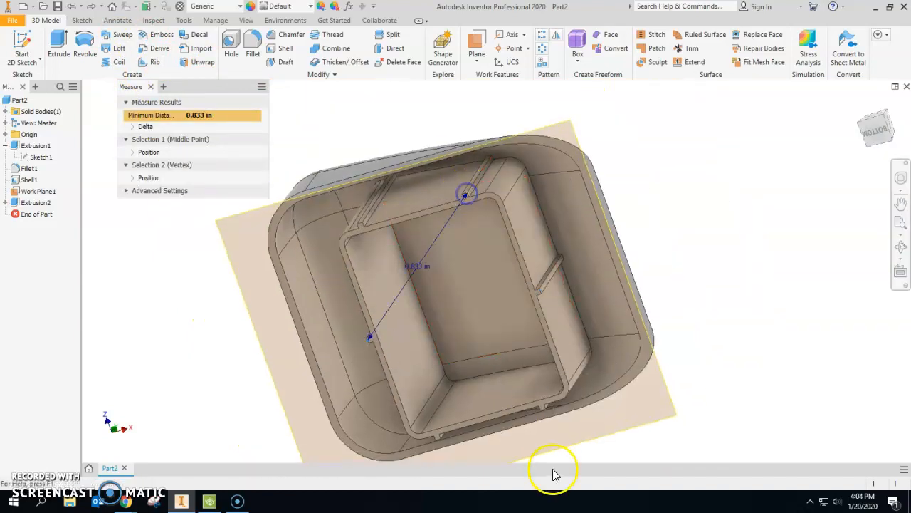
scroll(546, 411, up, 3)
click(546, 403)
scroll(546, 404, down, 4)
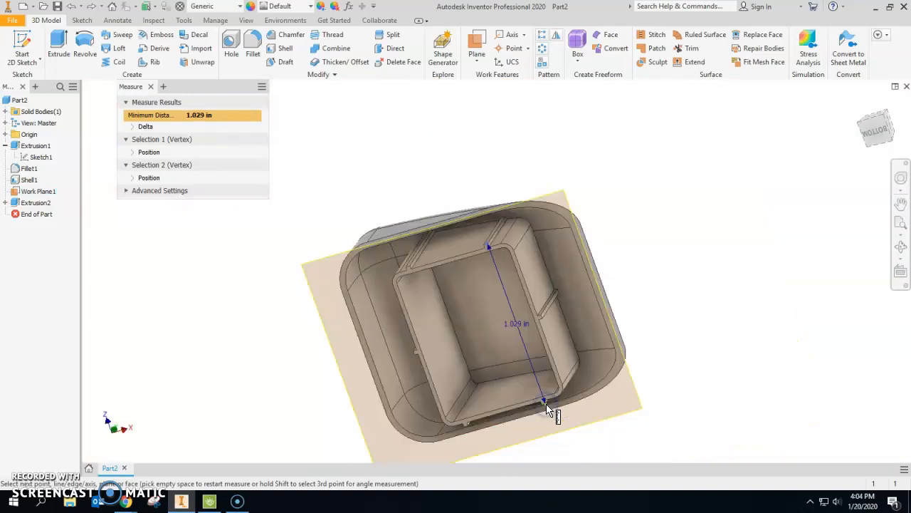
middle_drag(562, 415, 637, 324)
shift+middle_drag(636, 328, 596, 415)
middle_drag(599, 268, 422, 435)
shift+middle_drag(450, 312, 417, 285)
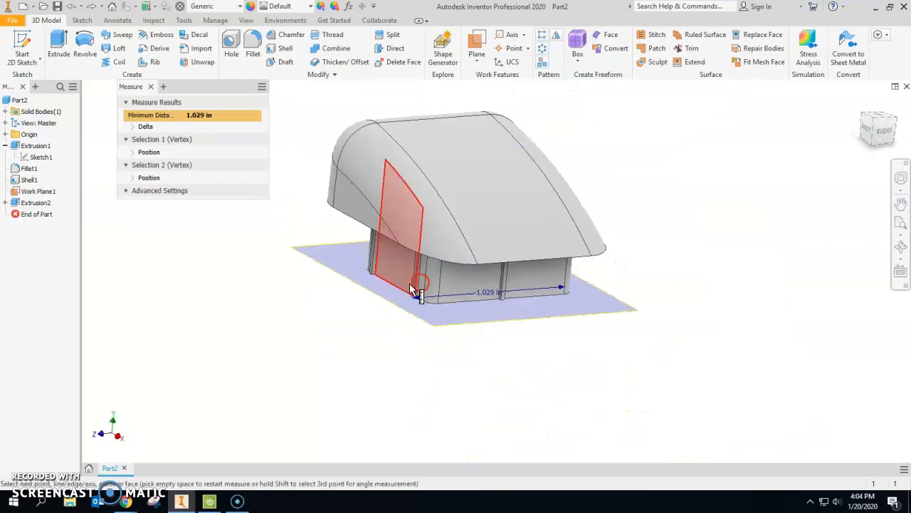